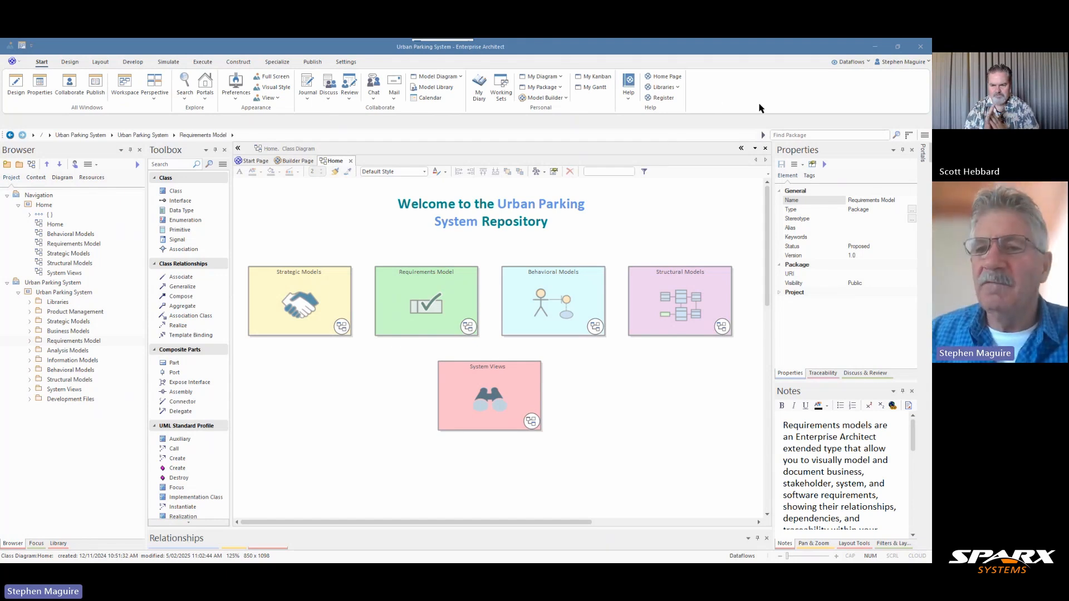
Switch the modeling perspective to Eriksson-Penker Model from the Analysis group
click(868, 62)
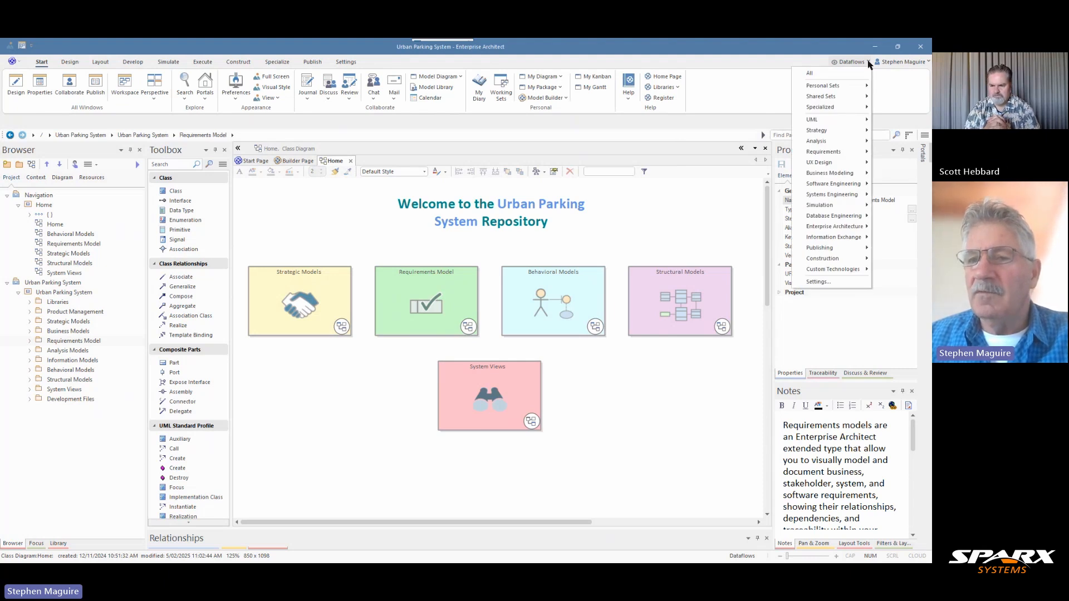
mouse_move(830, 143)
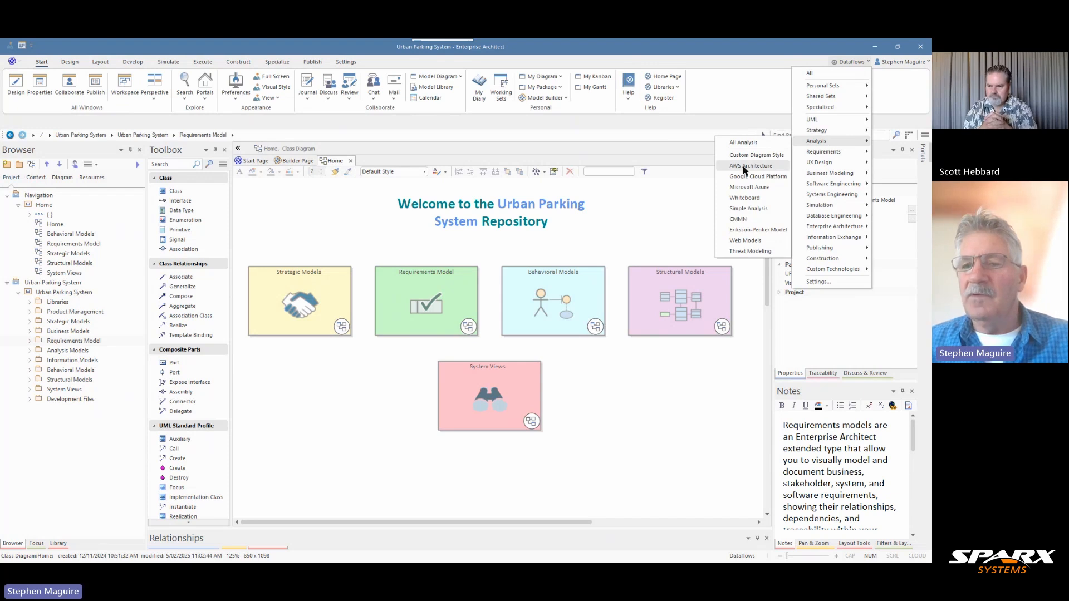
click(753, 230)
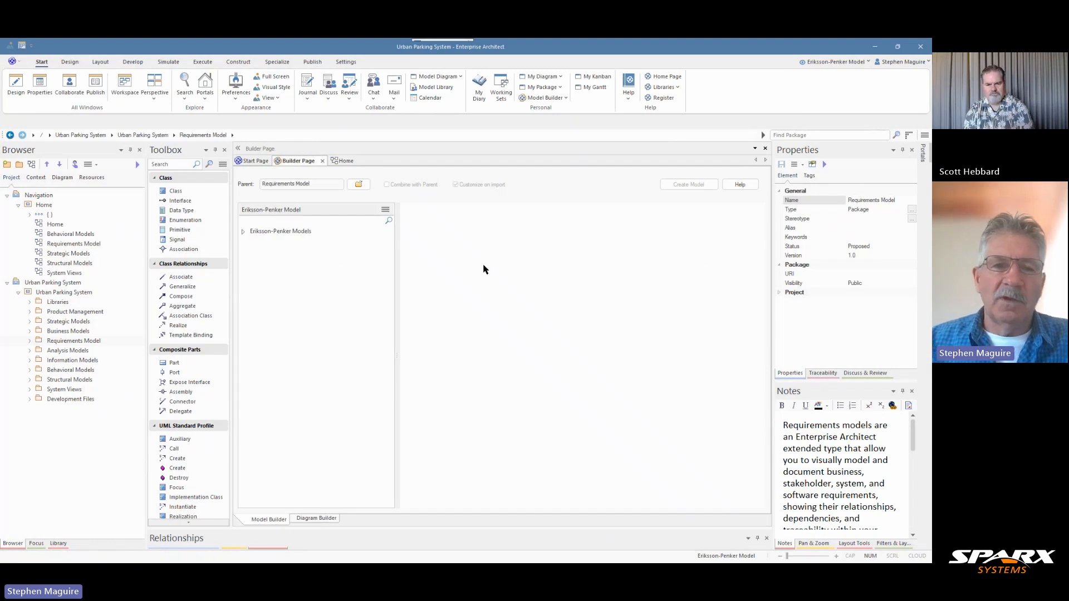
Examine the Basic Business Process pattern among the Eriksson-Penker models, then close the Builder Page
click(283, 236)
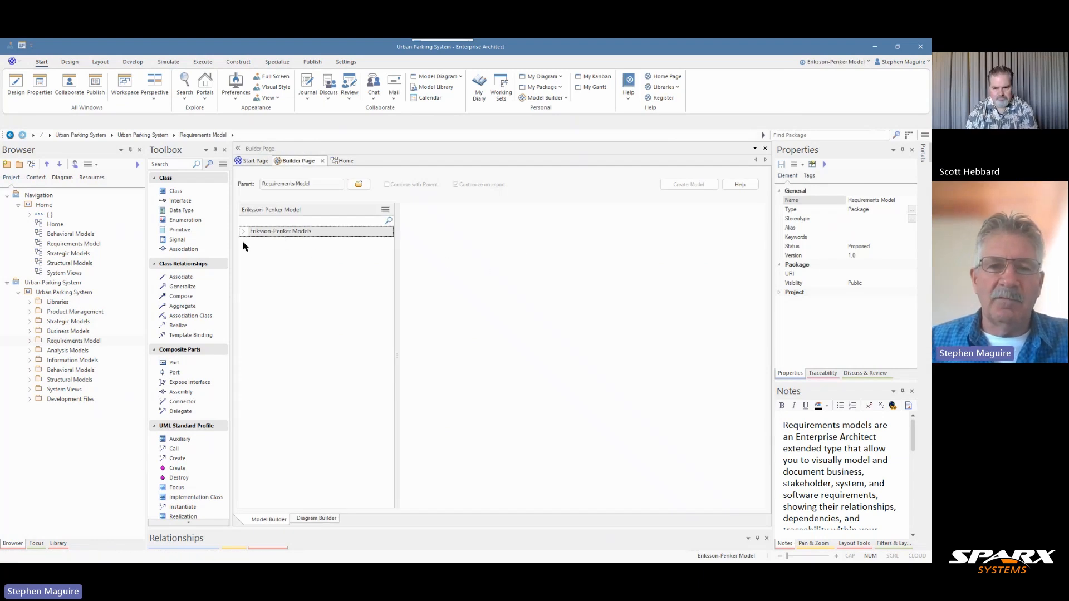
click(244, 233)
click(274, 244)
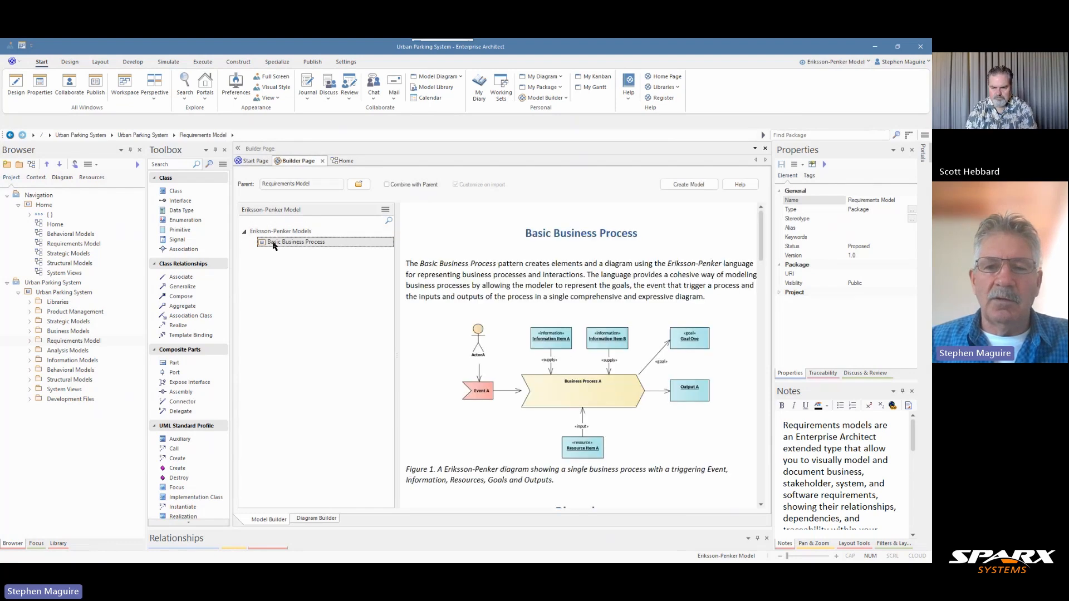
click(245, 234)
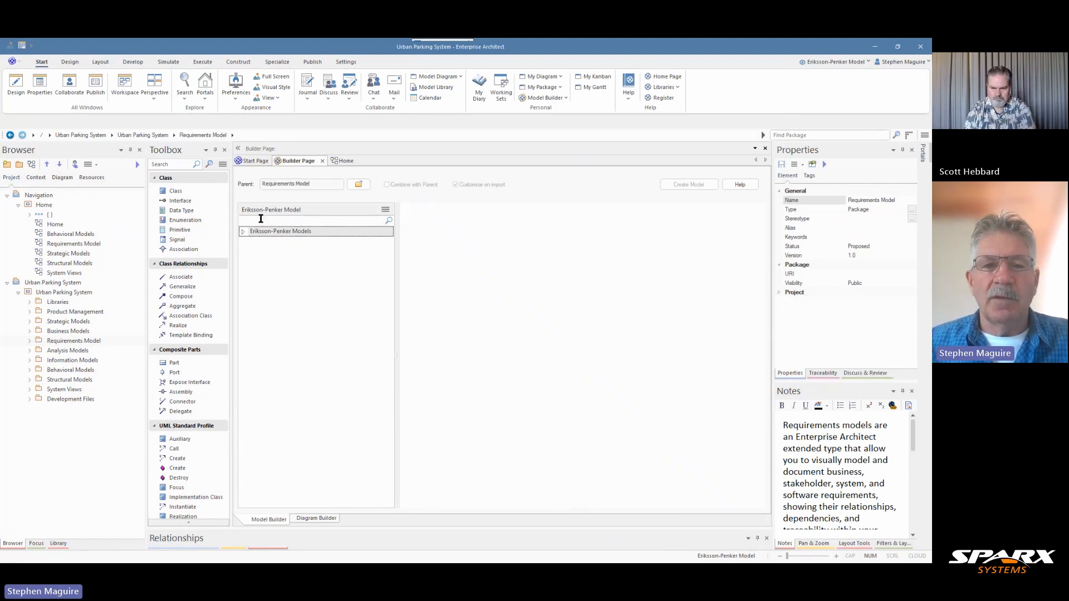
click(322, 161)
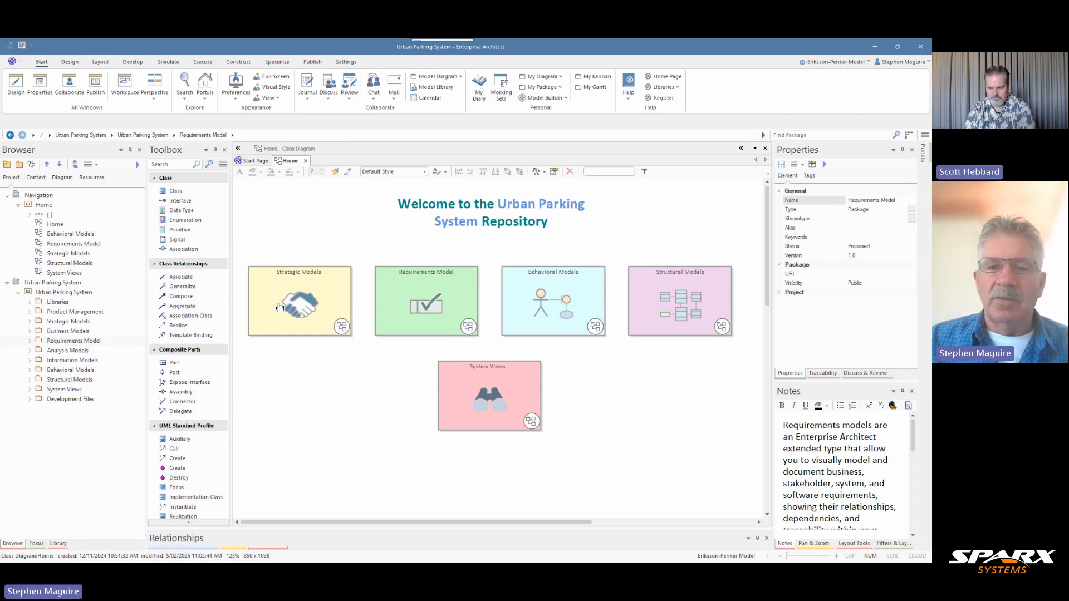
Create a package named "Eriksson-Penker Diagram - Customer Onboarding" under Analysis Models, with Package Only as initial content
click(61, 351)
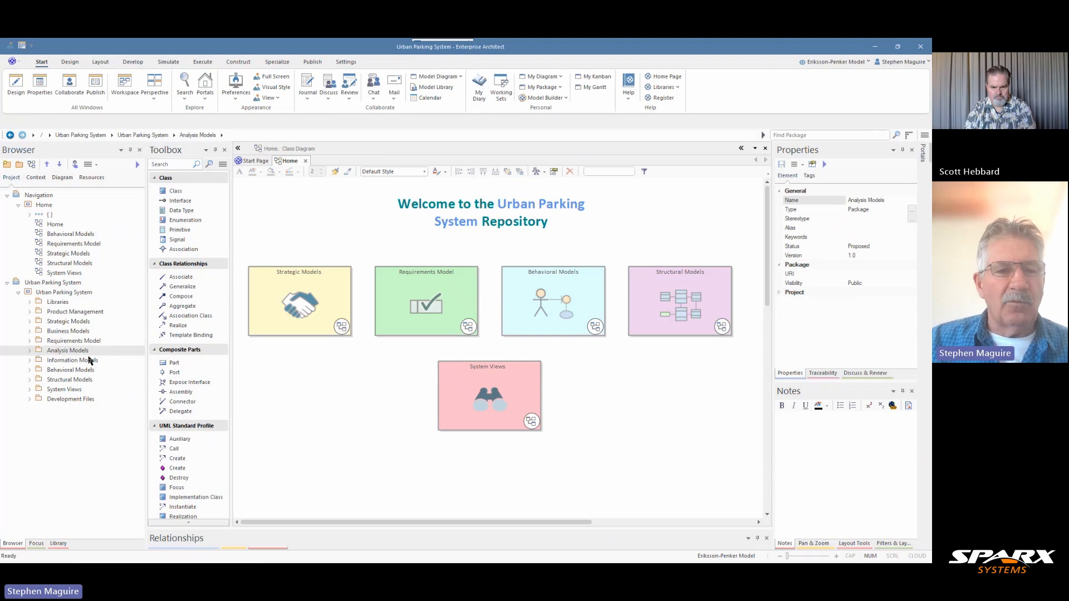
click(30, 351)
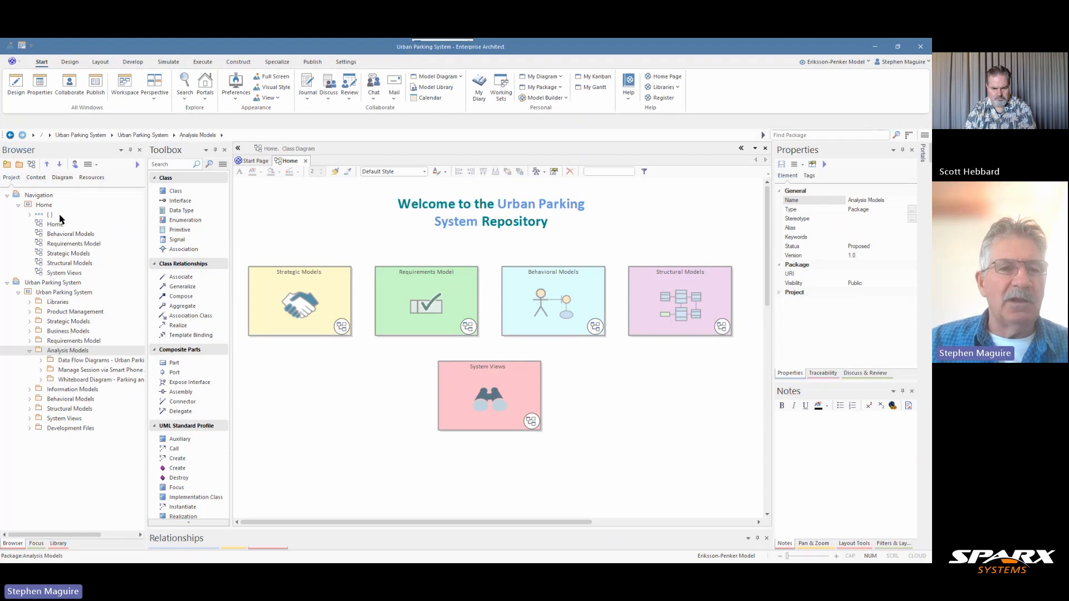
click(20, 168)
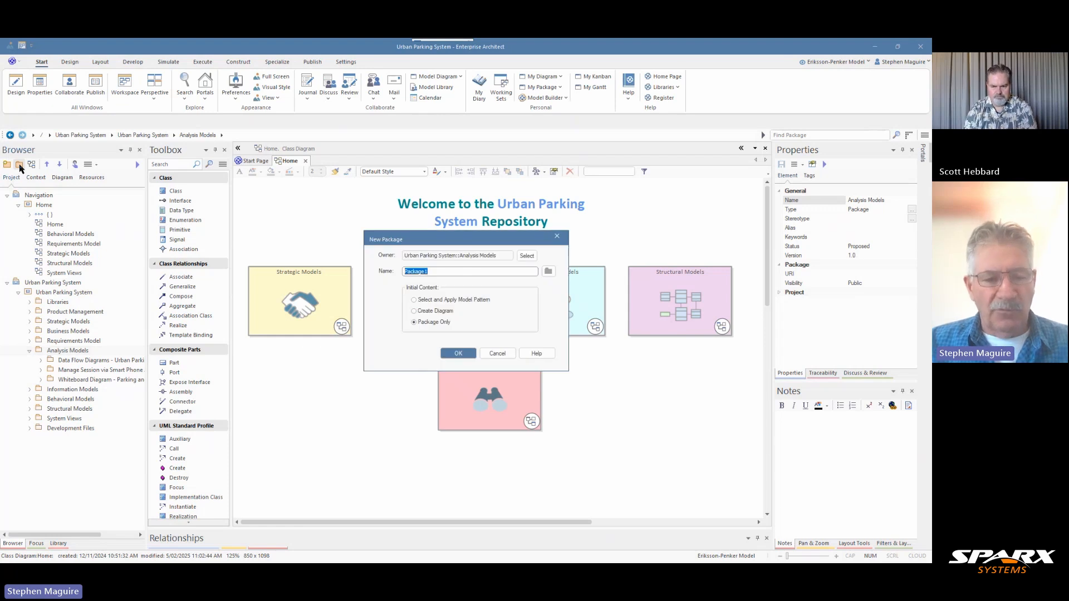
text(Eriksson-Penker Diagram - Customer Onboarding)
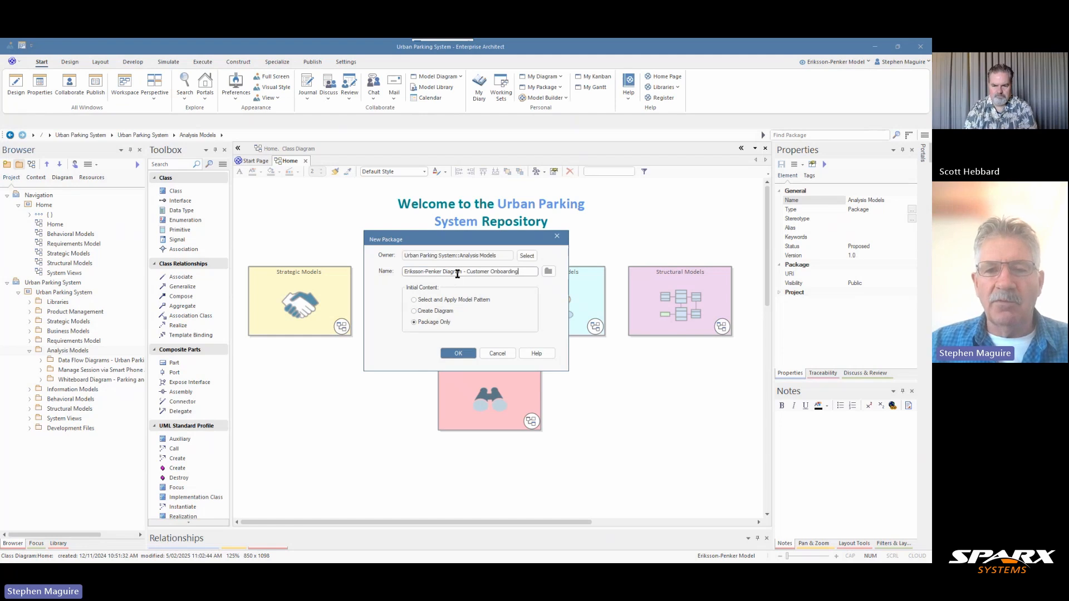
click(457, 354)
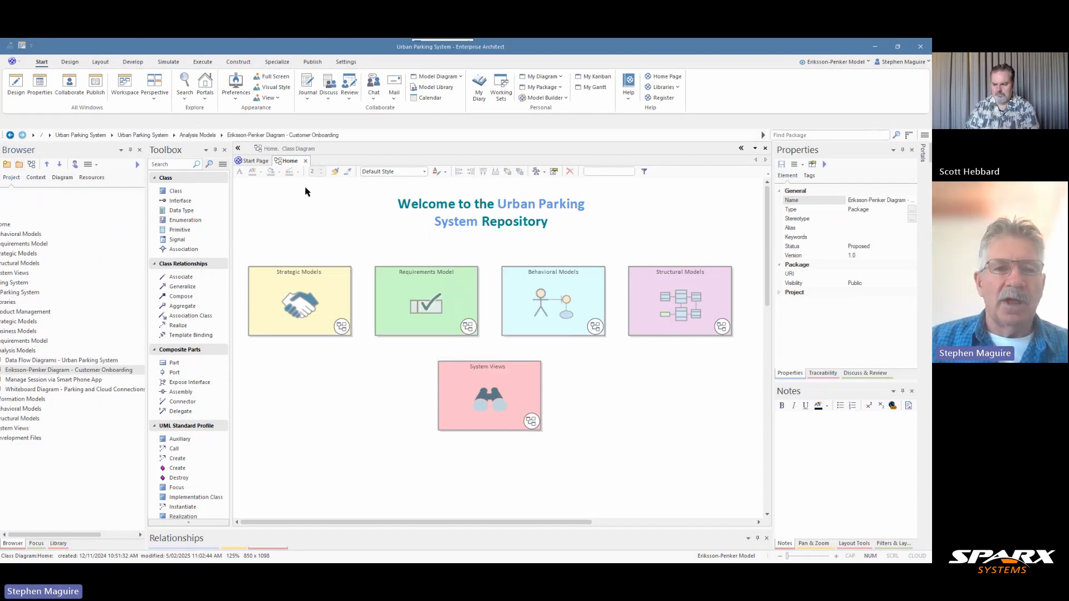
drag(88, 535, 84, 535)
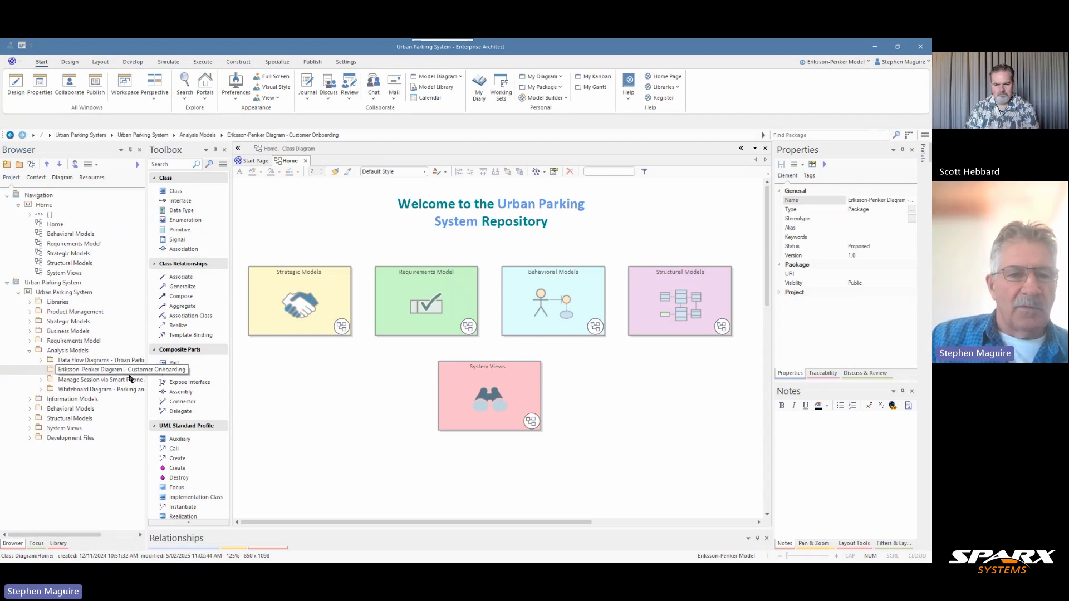
Create an Eriksson-Penker Diagram from the Eriksson-Penker Extensions in the Customer Onboarding package, and widen the Toolbox to fit its labels
click(31, 165)
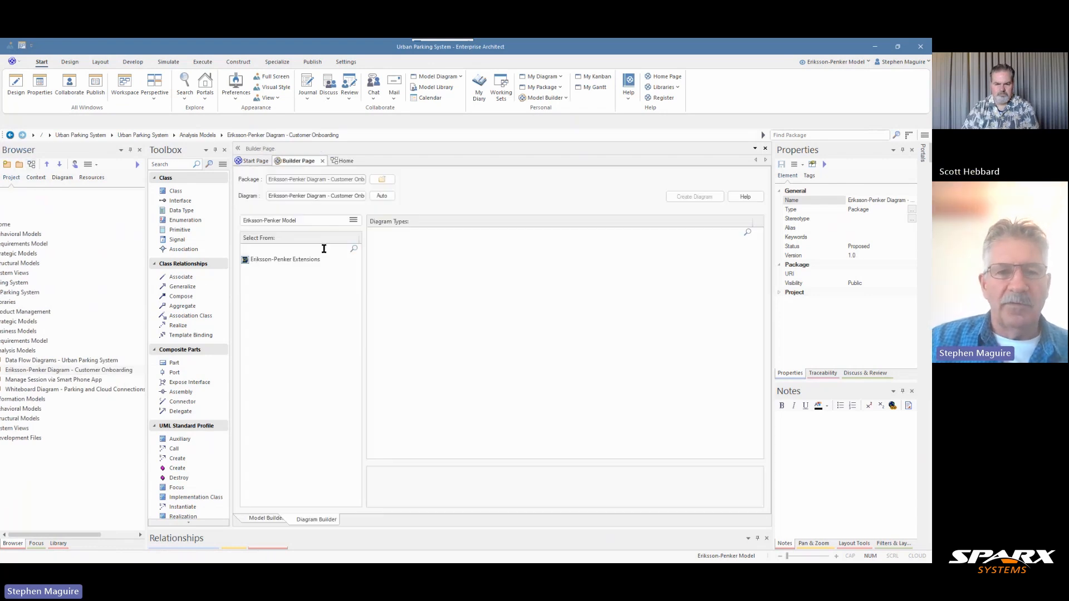
click(283, 261)
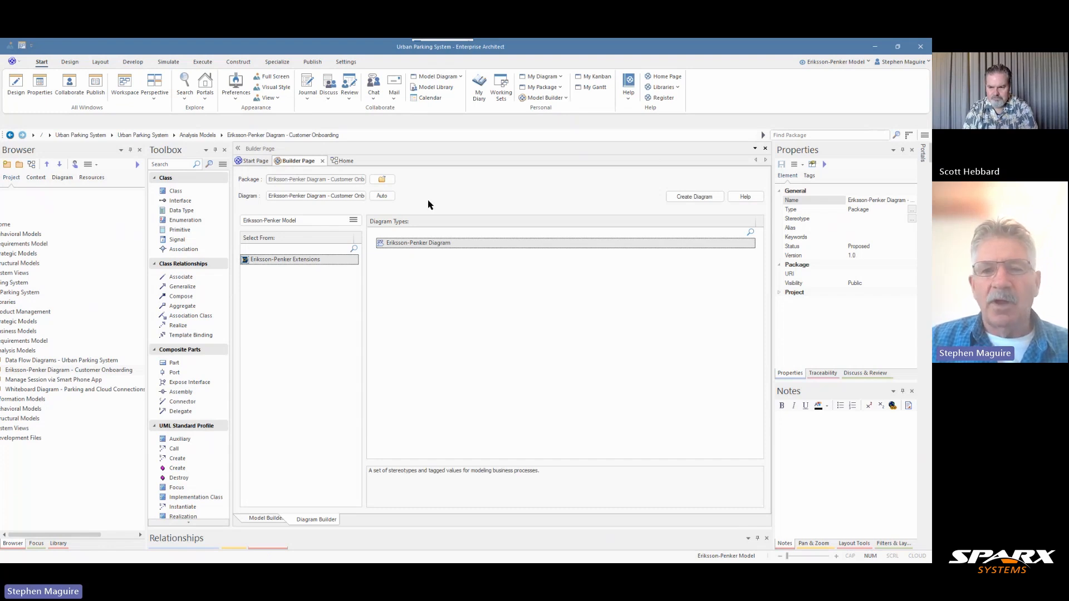
click(689, 198)
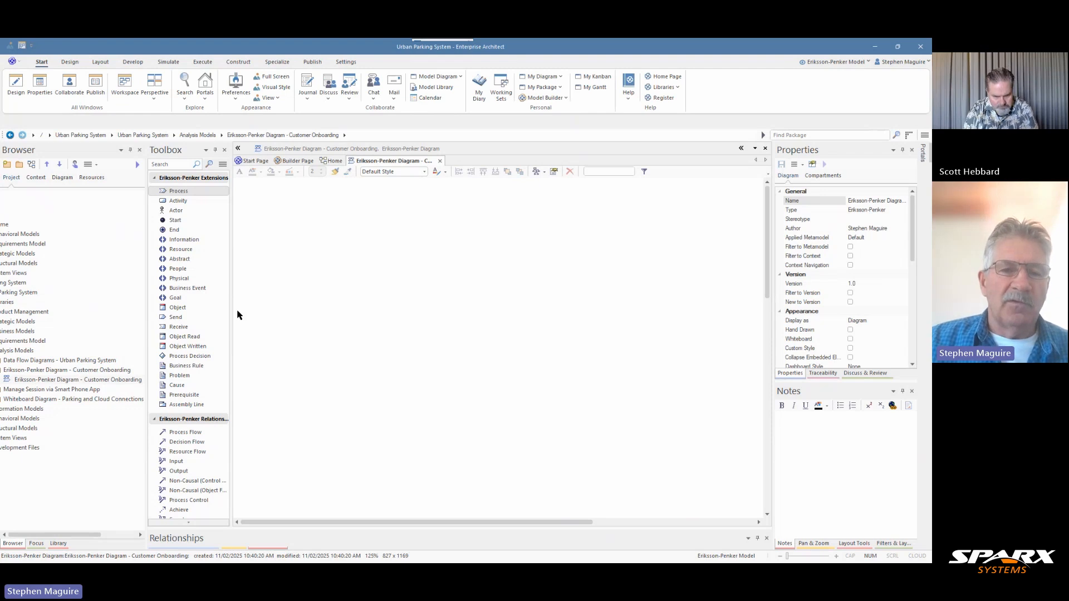
drag(232, 310, 256, 310)
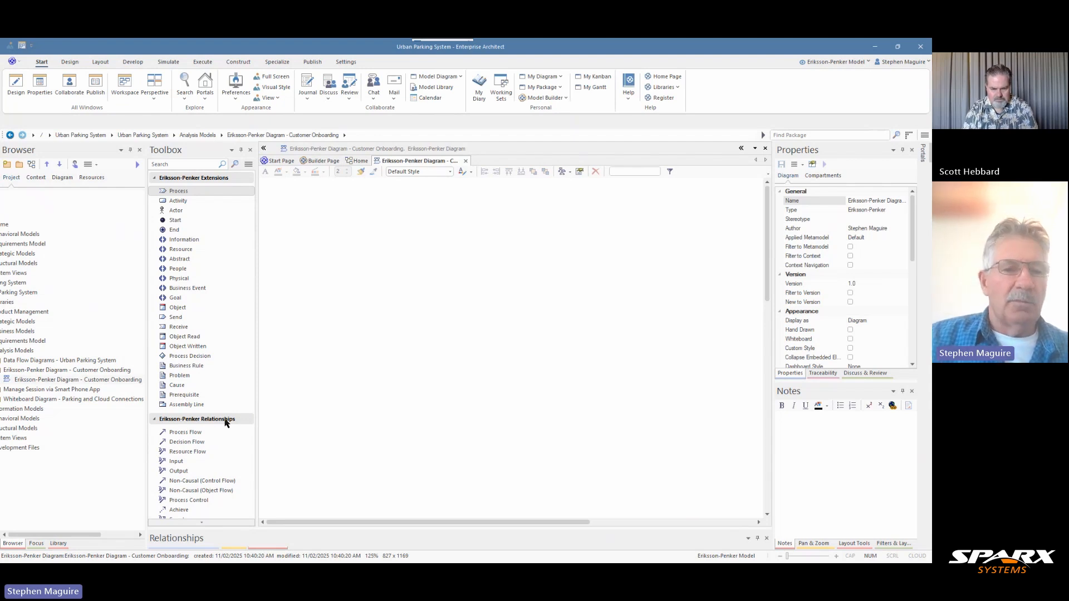
drag(91, 535, 71, 539)
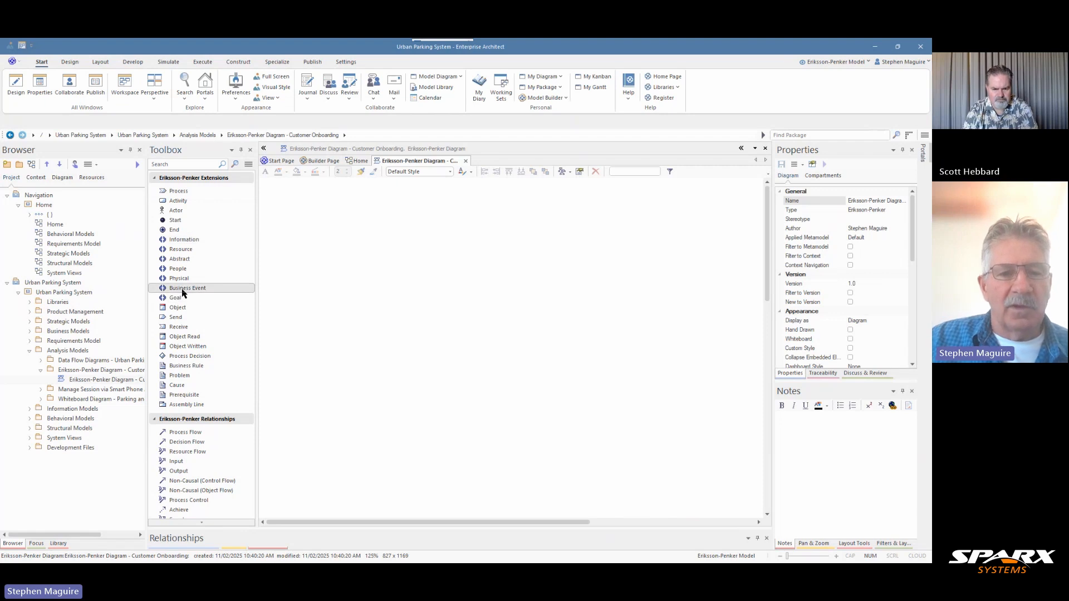
Place a Start element in the left part of the diagram and name it "New Potential Customer"
click(196, 368)
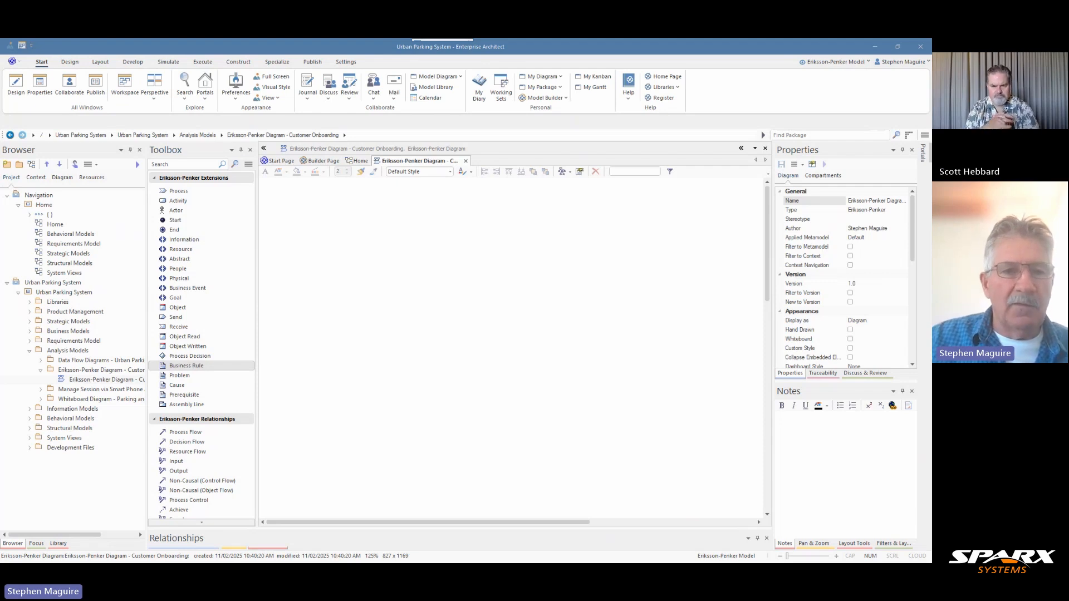
click(179, 221)
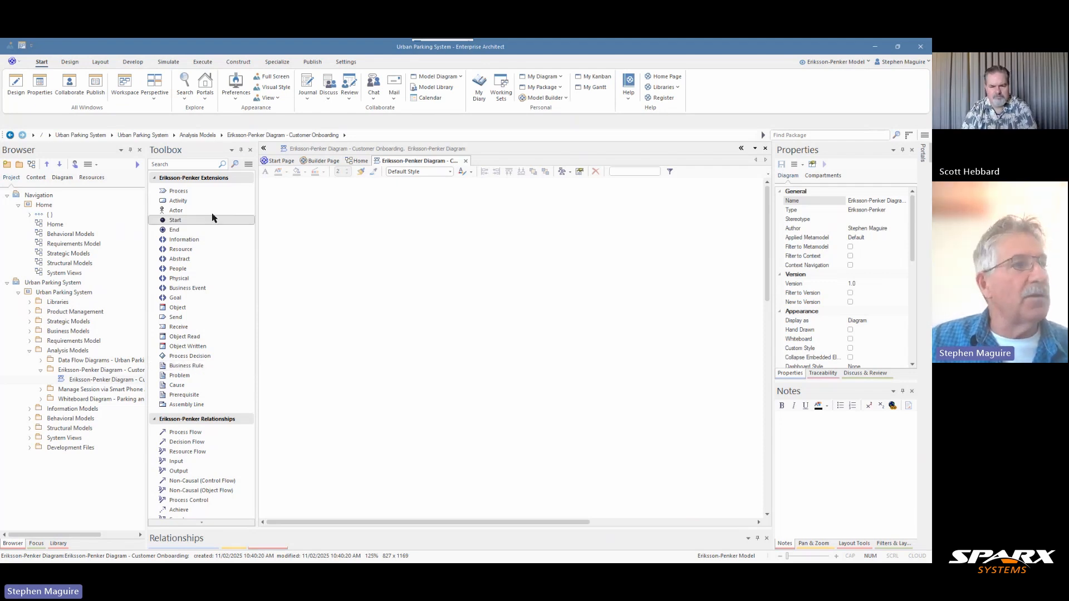
click(313, 293)
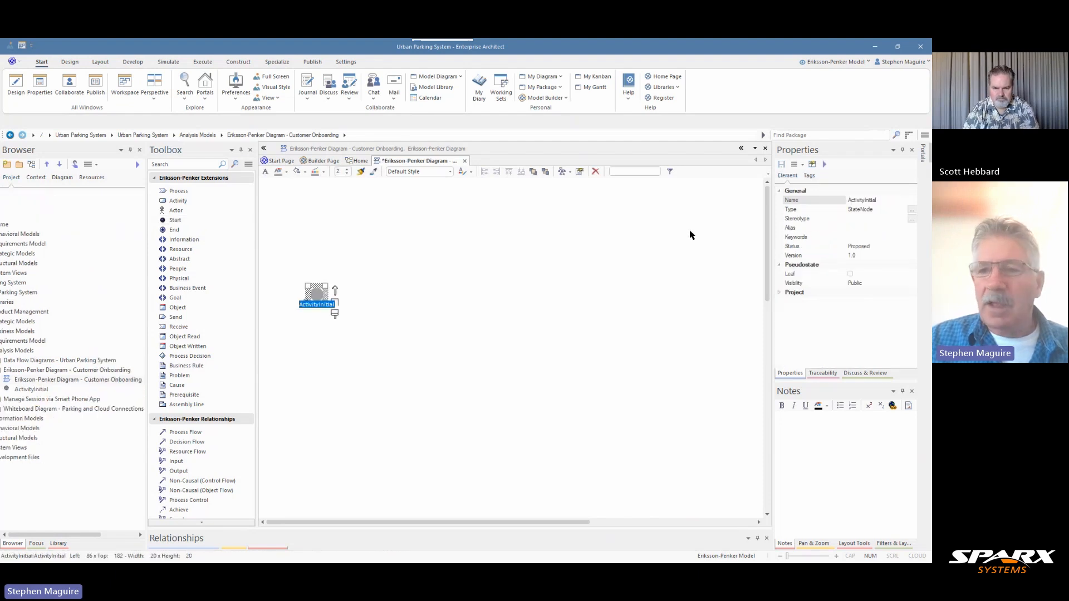
click(863, 199)
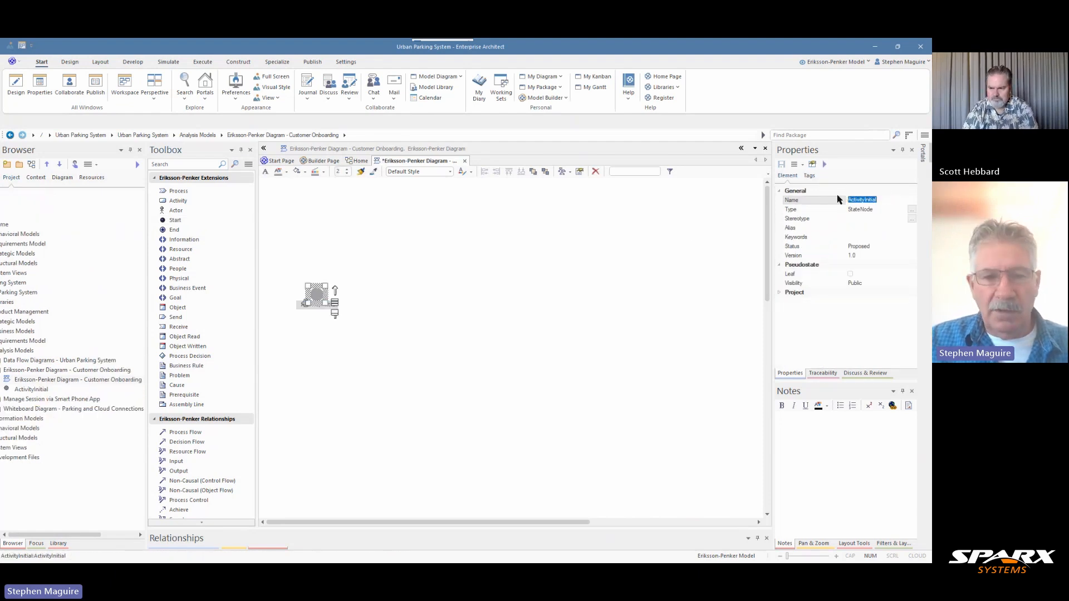
text(New Potential Customer)
click(505, 314)
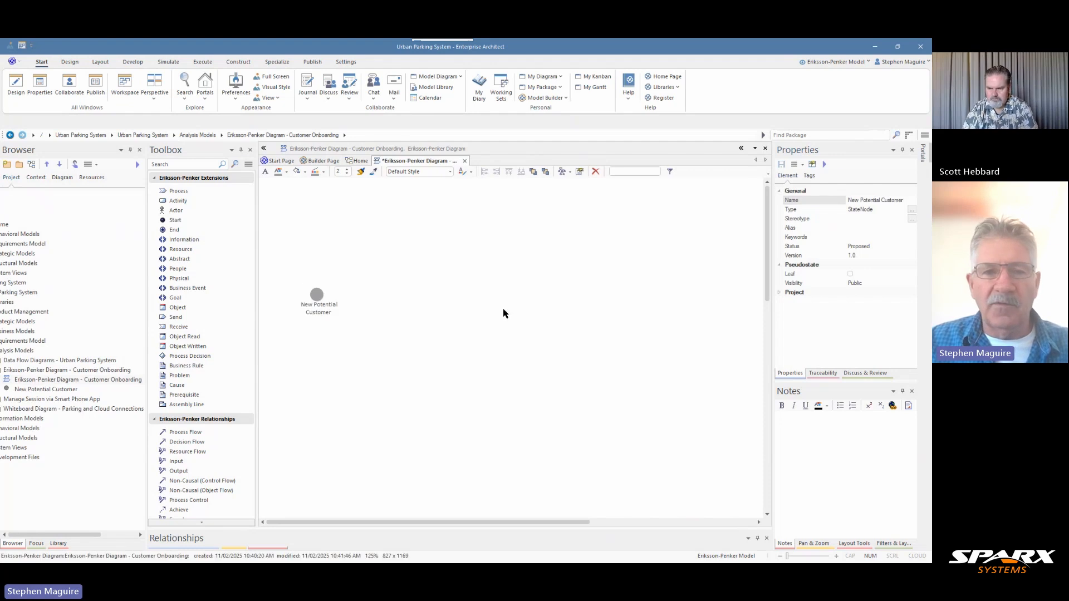
drag(315, 293, 311, 294)
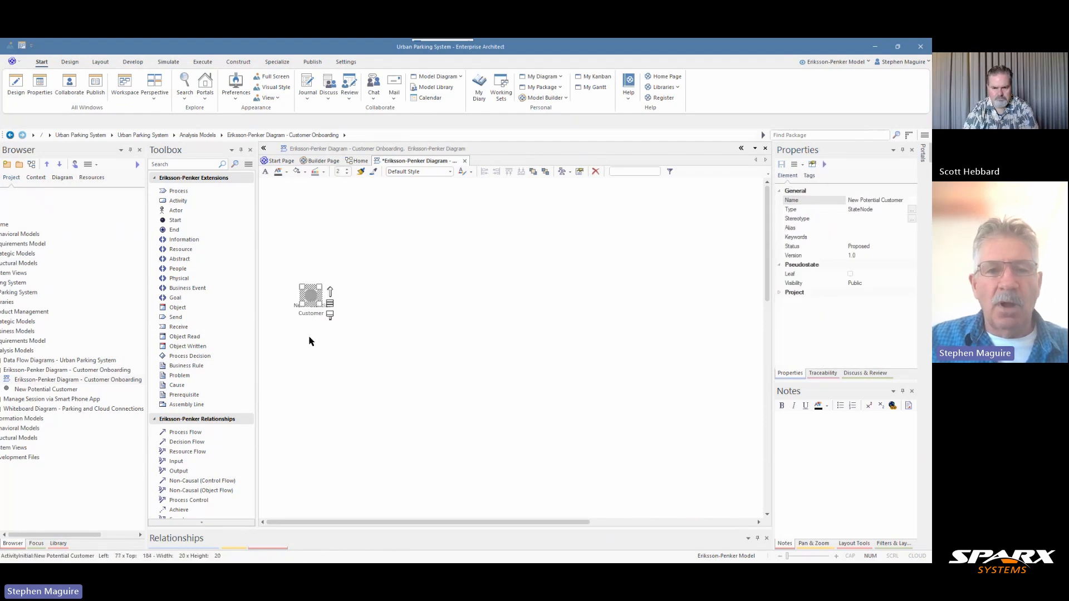
click(313, 362)
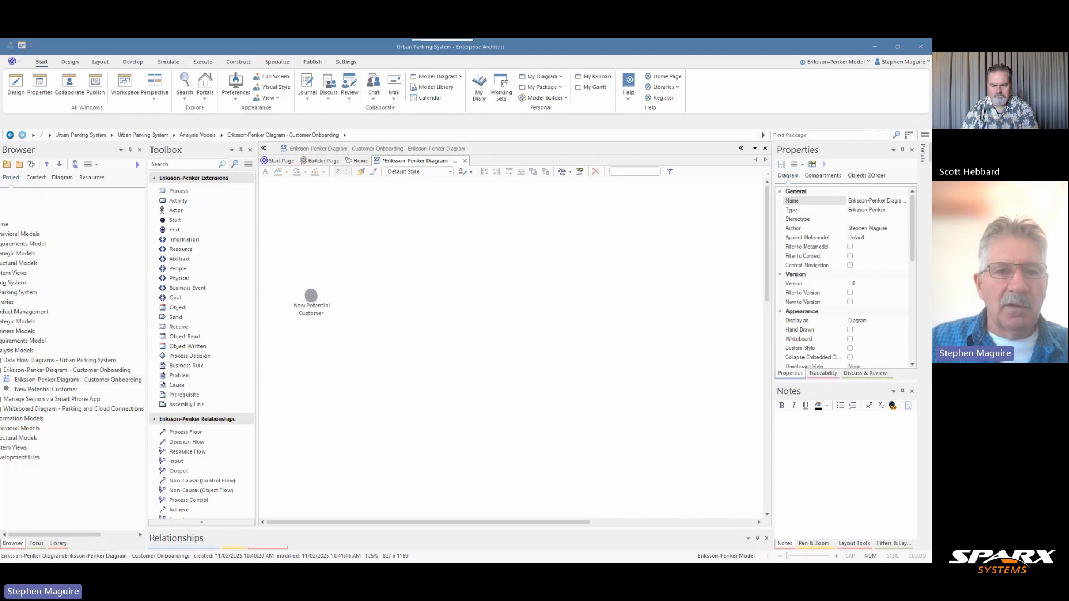
Add a Process named "Register Account" beside the New Potential Customer start and shrink it to about 101 by 46
drag(179, 194, 361, 291)
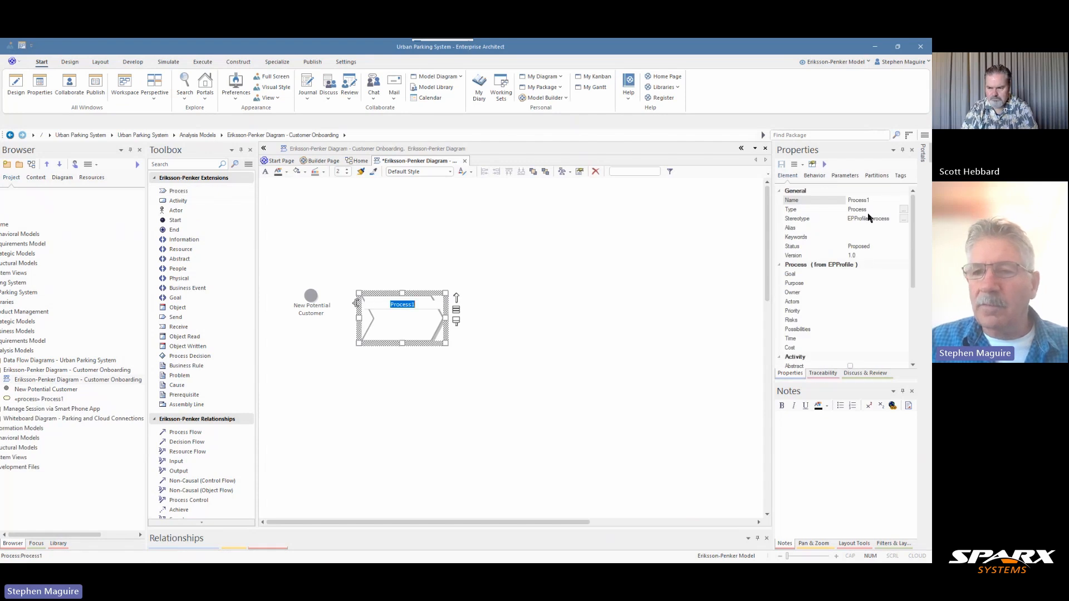
drag(876, 199, 842, 198)
text(Register Account)
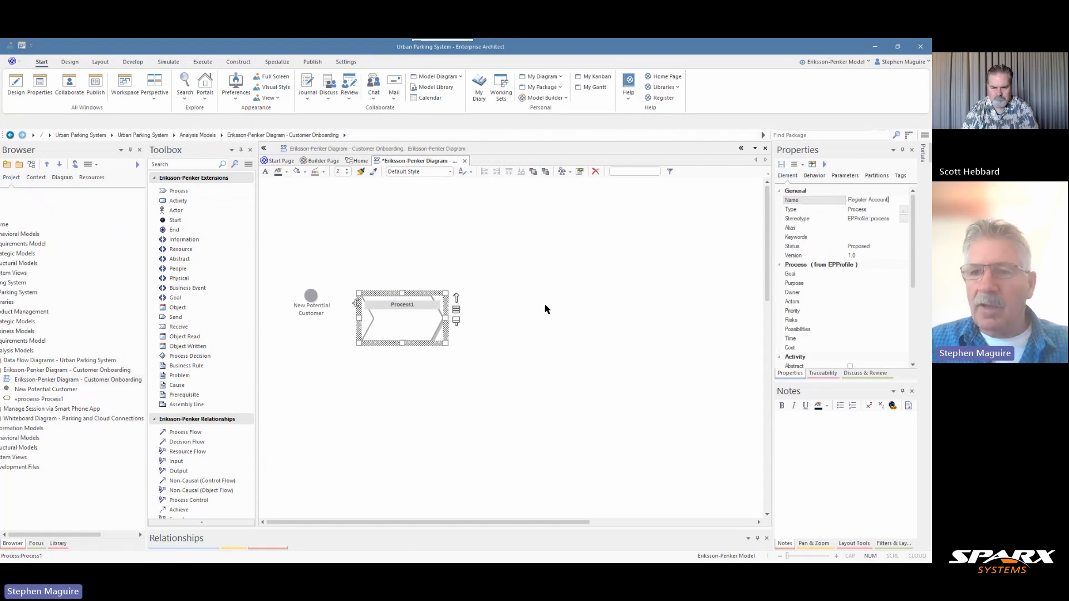
click(466, 349)
click(424, 334)
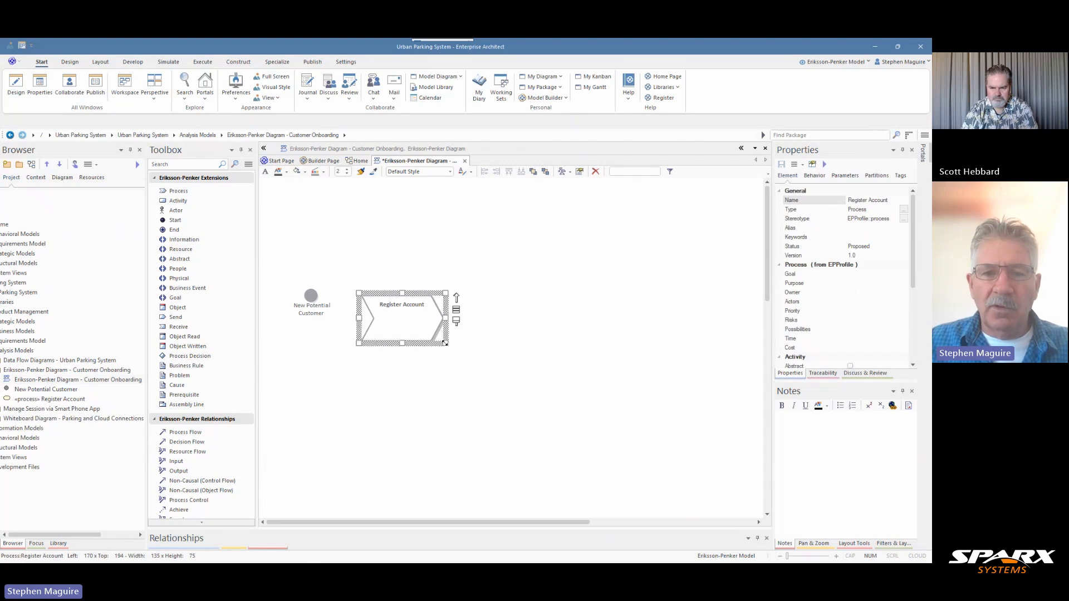
drag(446, 343, 382, 304)
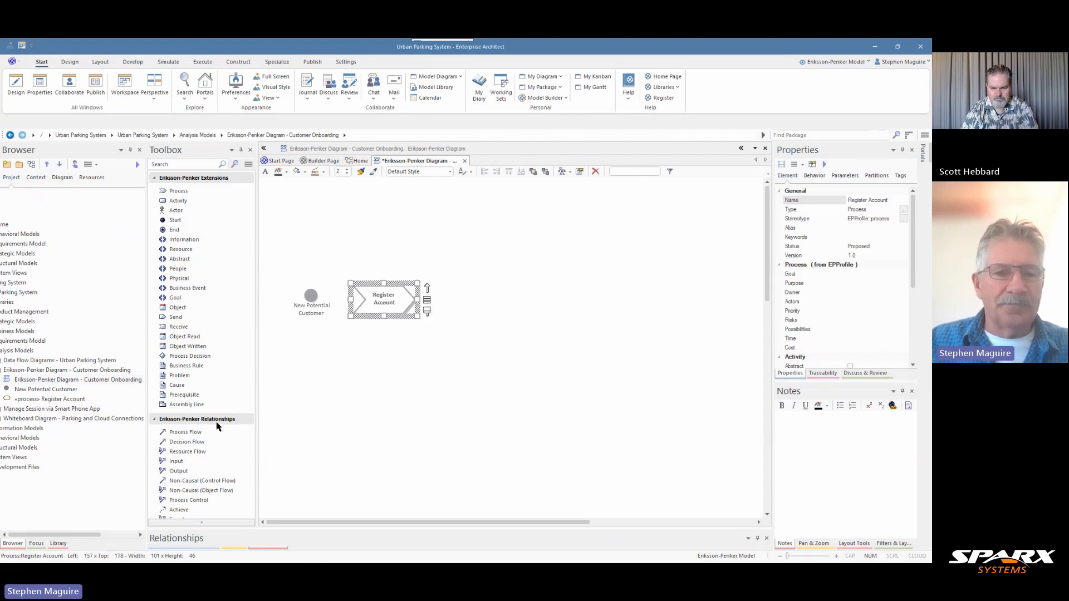
Connect the New Potential Customer start to the Register Account process with a Process Flow, and shift the process slightly away from the start
click(191, 432)
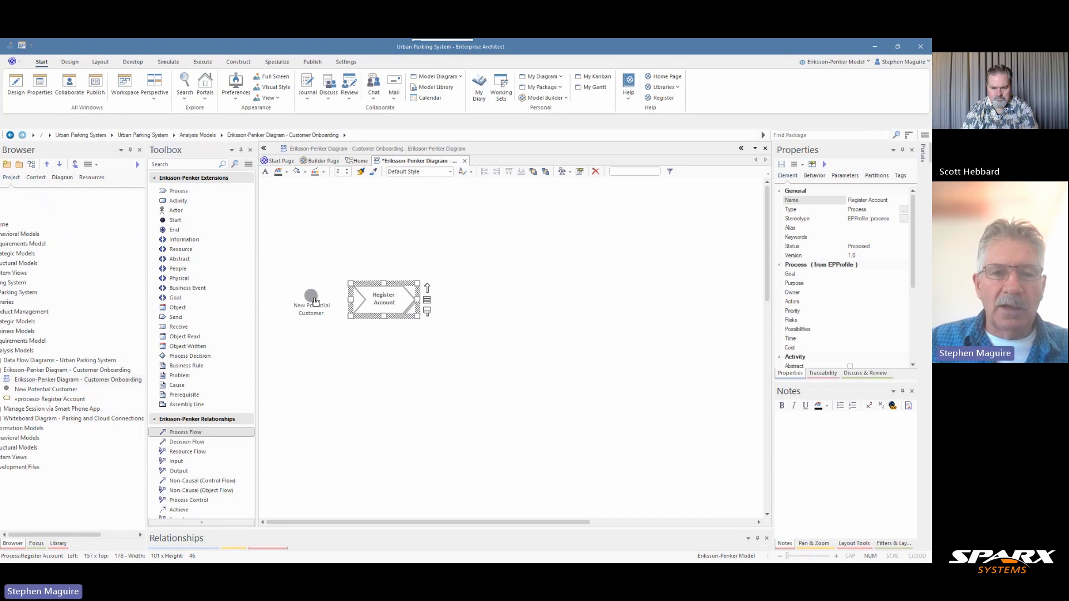
drag(315, 302, 400, 298)
click(393, 302)
click(362, 348)
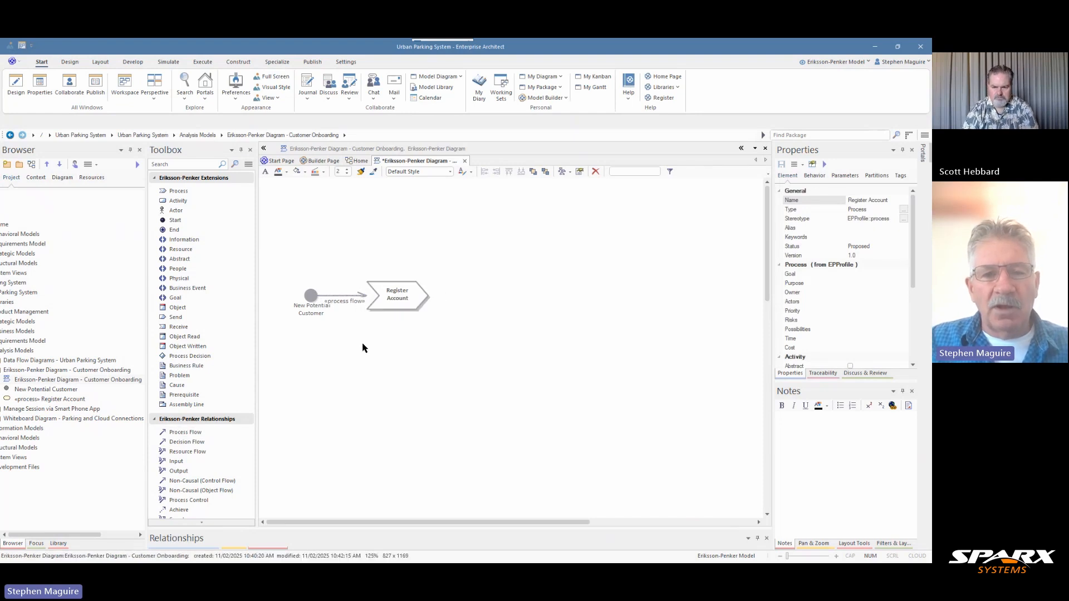
Turn off Show Stereotype Labels in the diagram's connector properties
click(344, 304)
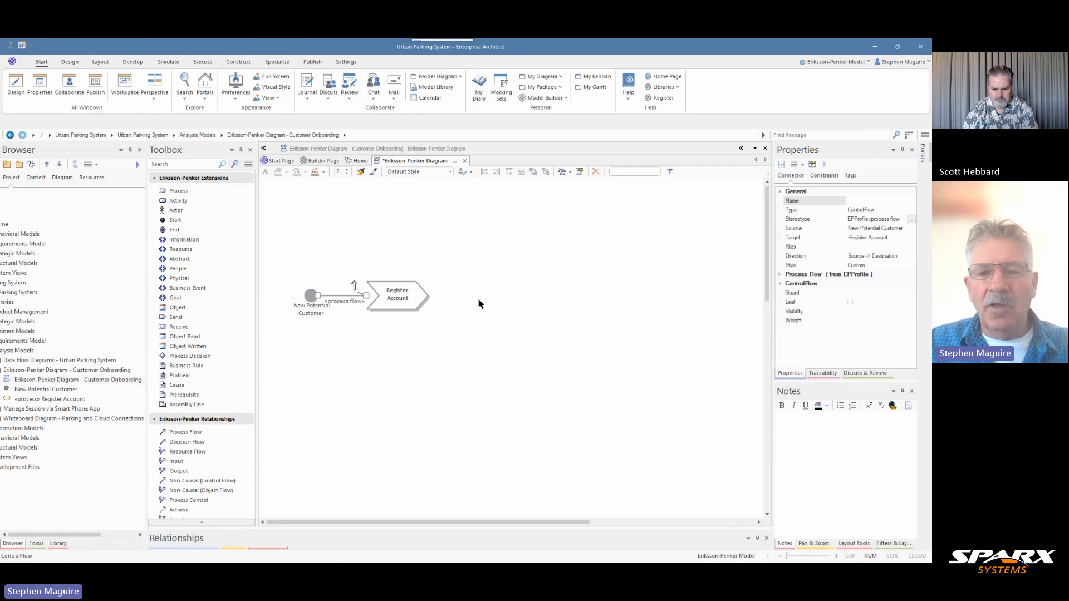
click(519, 247)
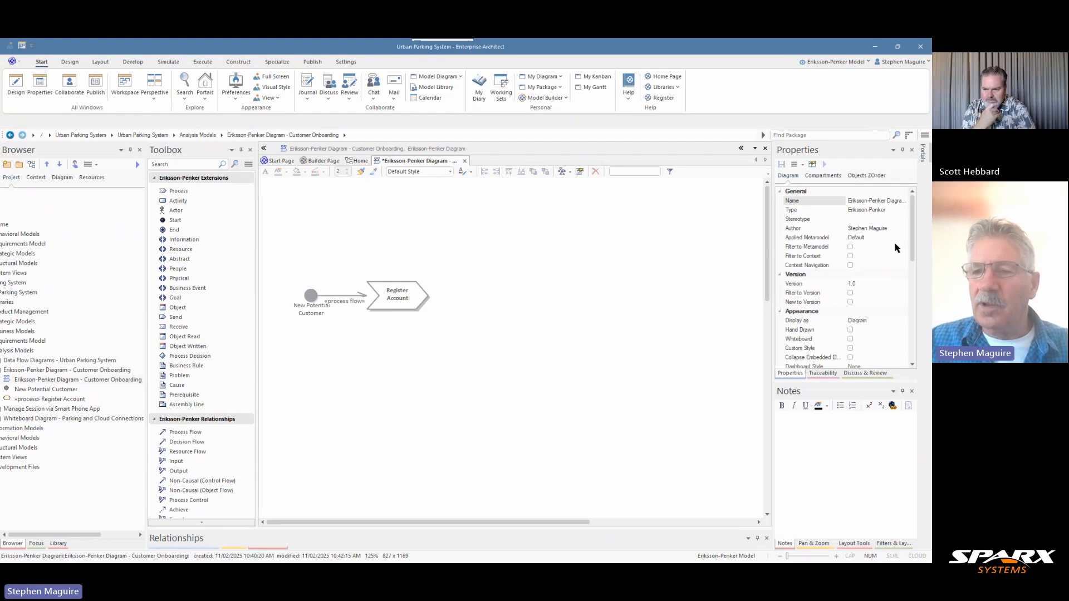
drag(913, 228, 923, 356)
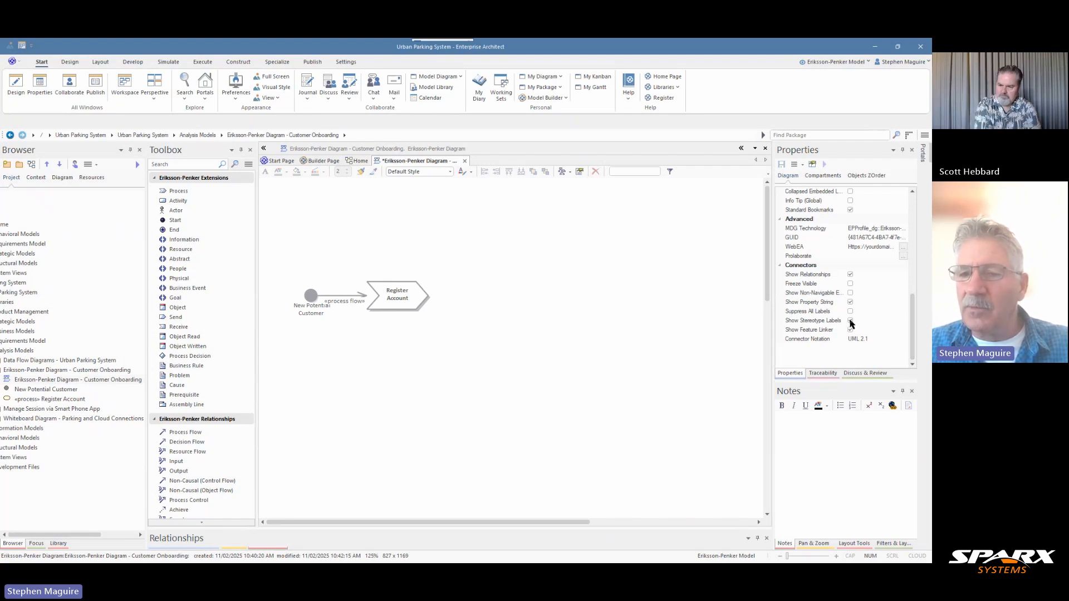
click(851, 320)
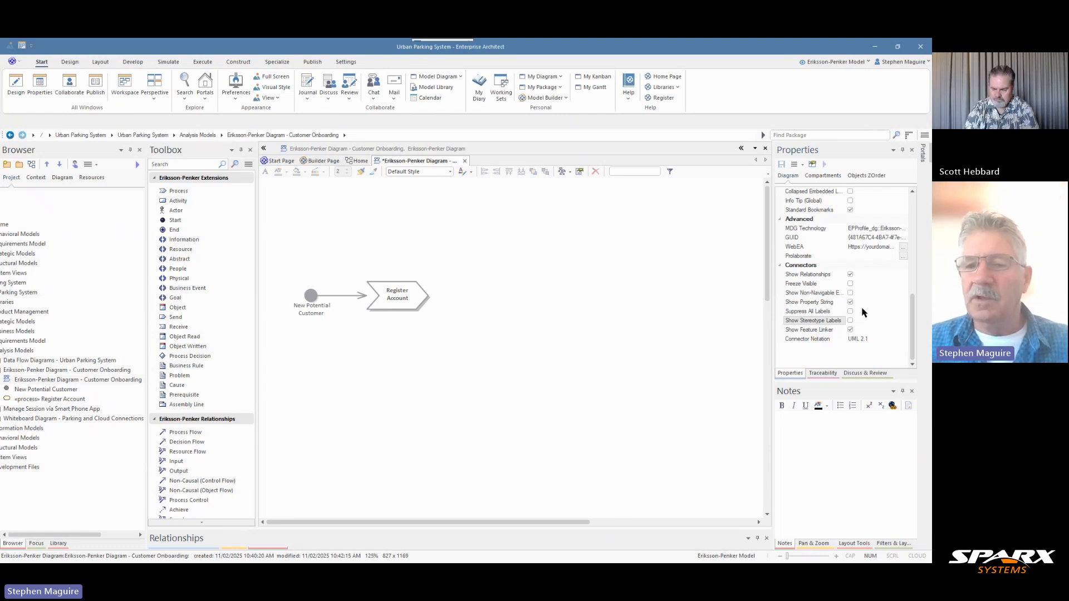
click(851, 321)
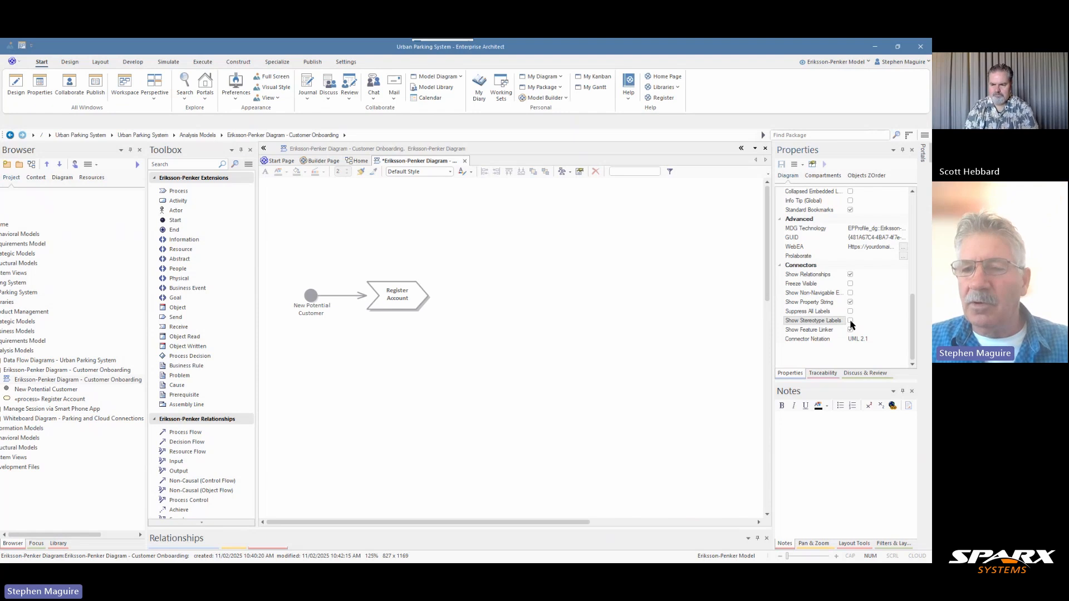
click(850, 321)
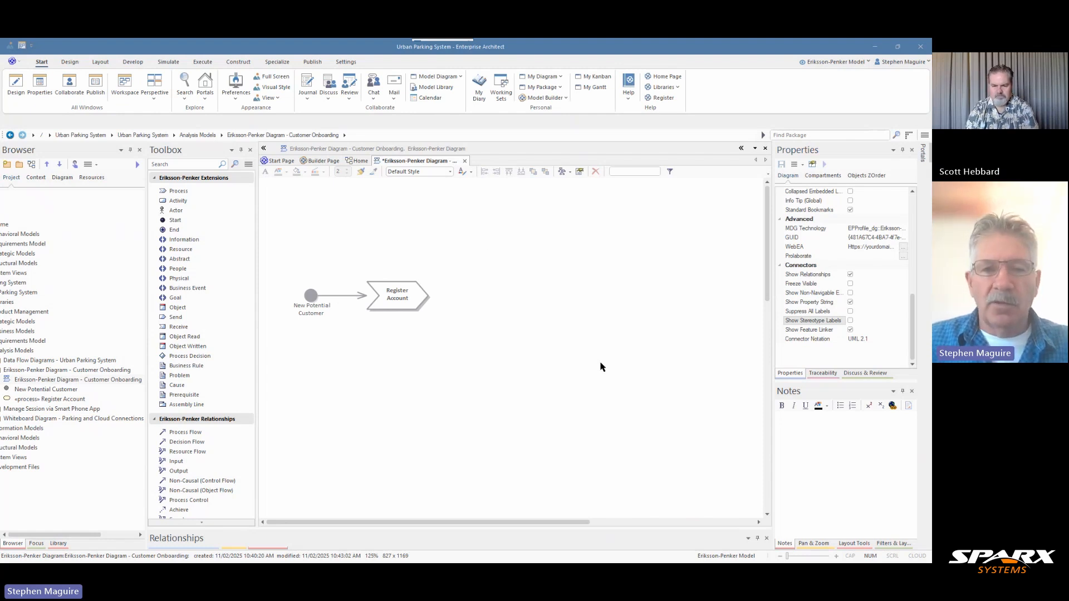
Paste notes into the Register Account process describing how users provide name, contact details and address to create their parking account
drag(383, 270, 388, 287)
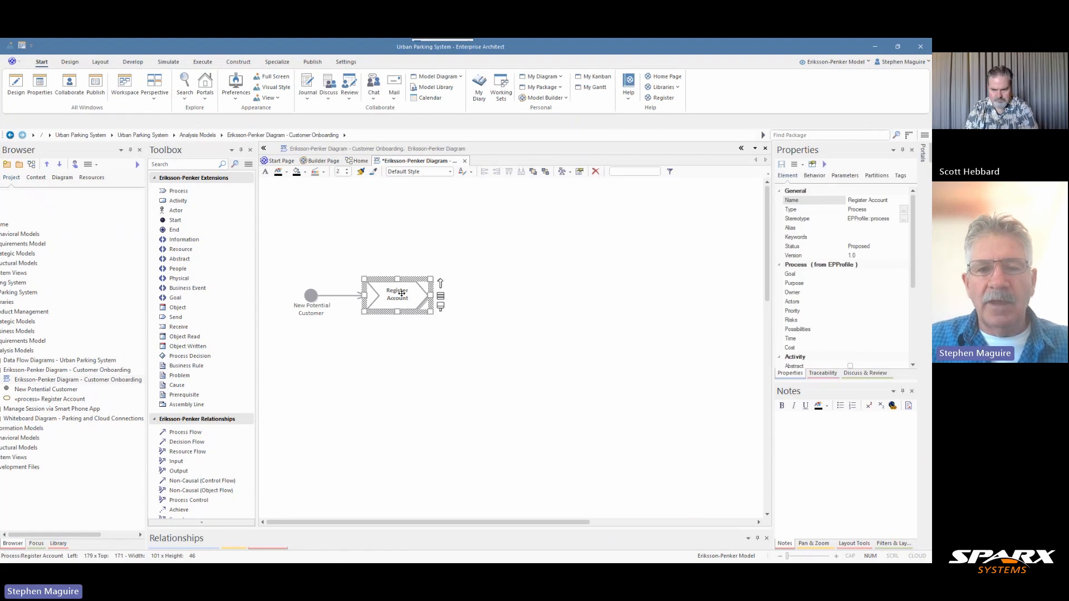
click(782, 424)
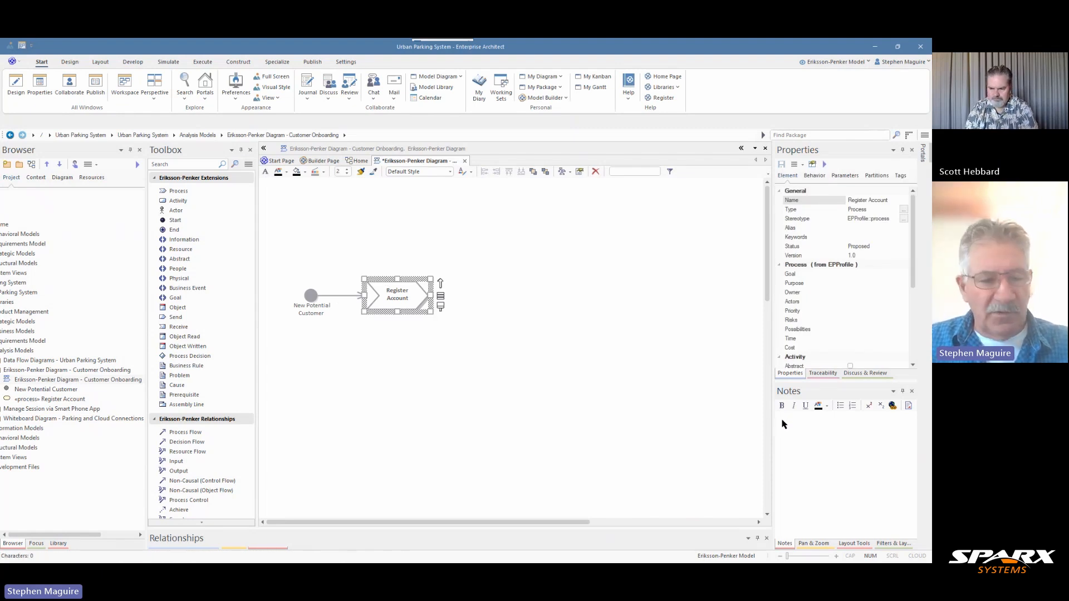
text(Users provide their basic information including name, contact details, and address to create their parking account. This step establishes the initial user profile in the system and begins the verification process.)
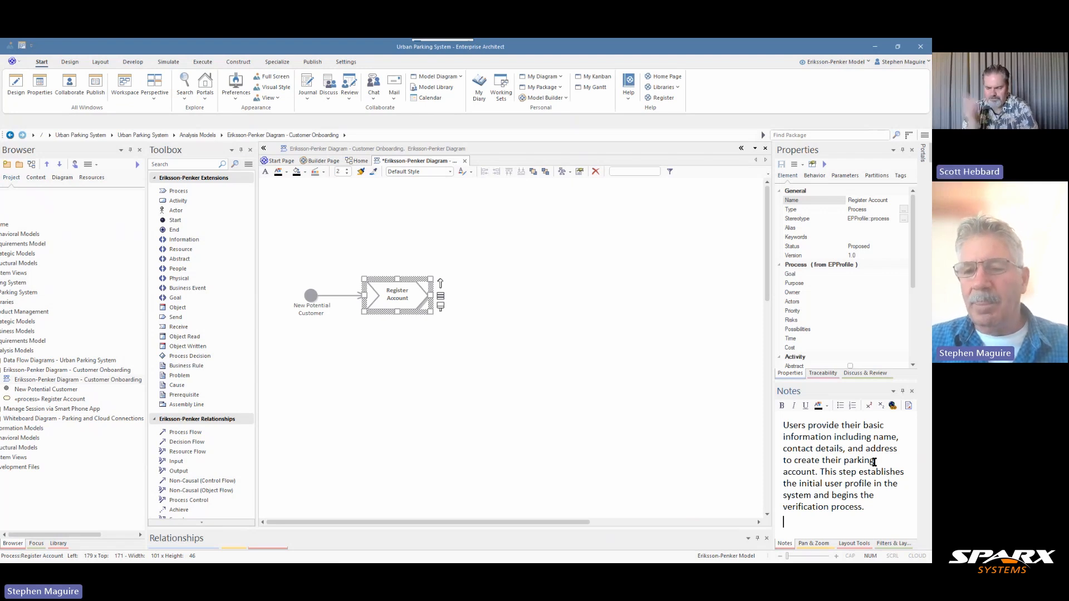
click(870, 513)
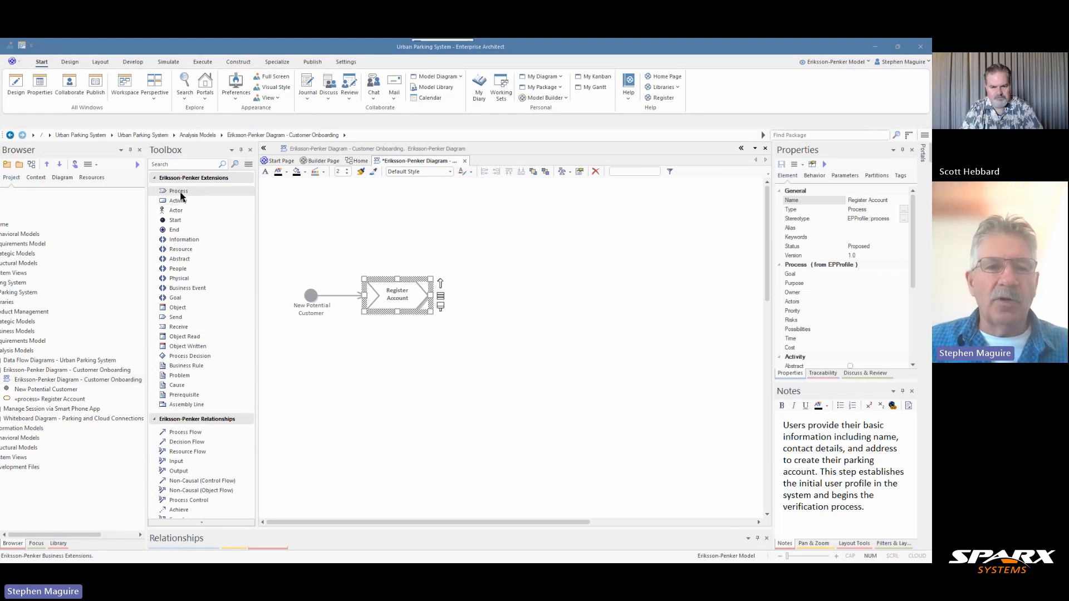
Add a Process after Register Account and name it "Verify Identity"
drag(180, 196, 462, 300)
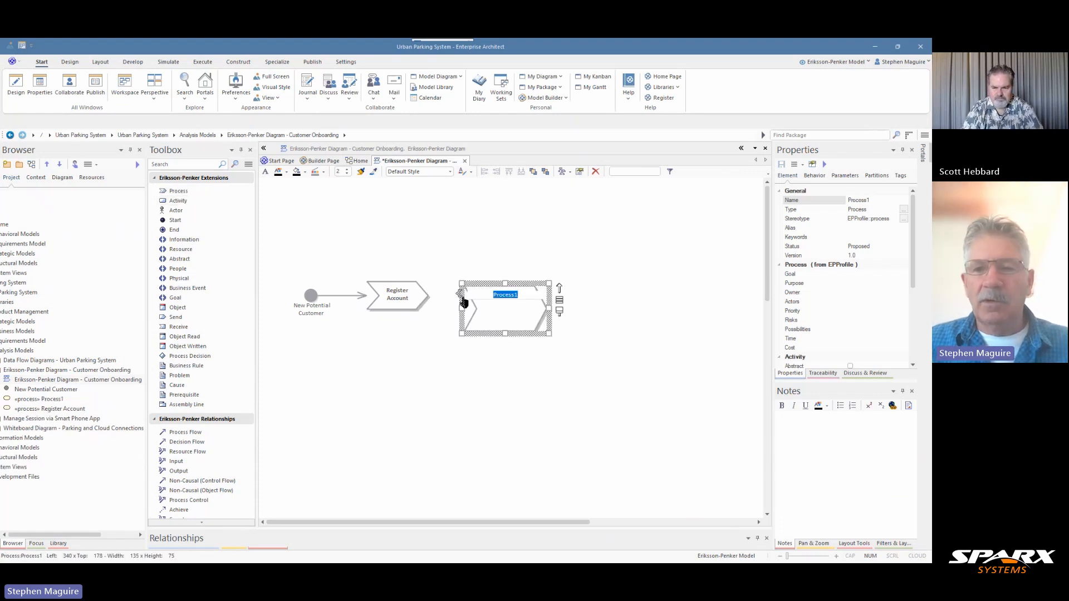
click(836, 199)
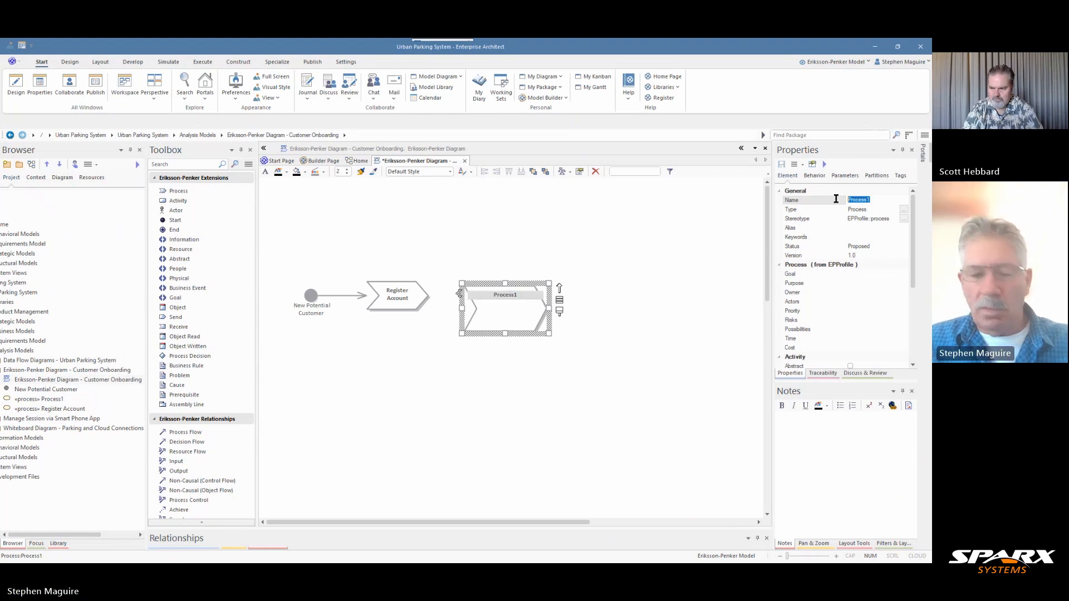
text(Verify Identity)
key(Return)
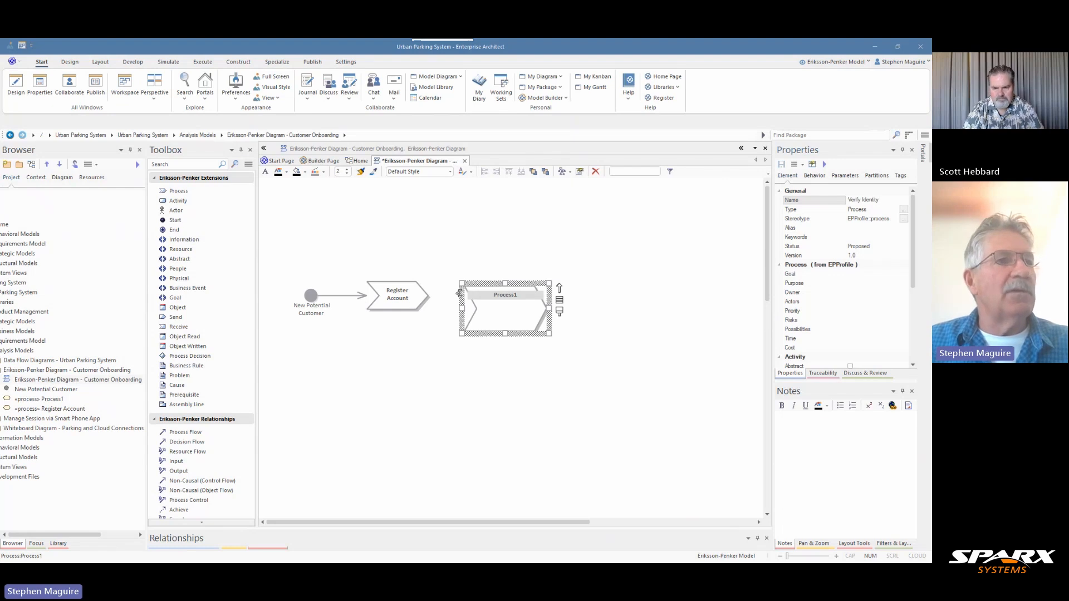
key(Return)
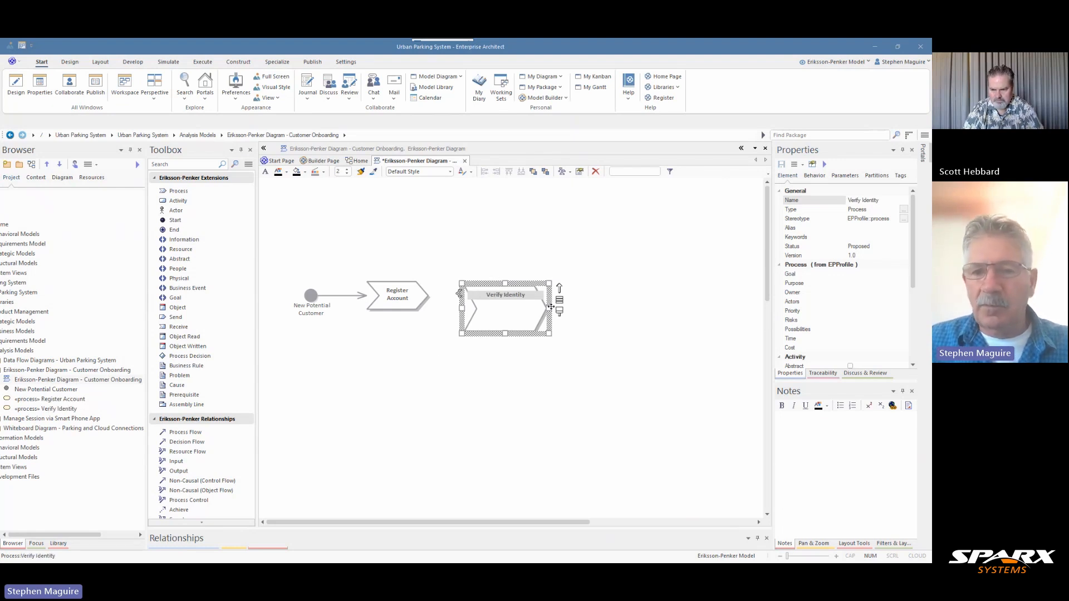
Paste notes into the Verify Identity process describing it as a crucial security step that validates the customer's information, without a trailing blank line
click(785, 422)
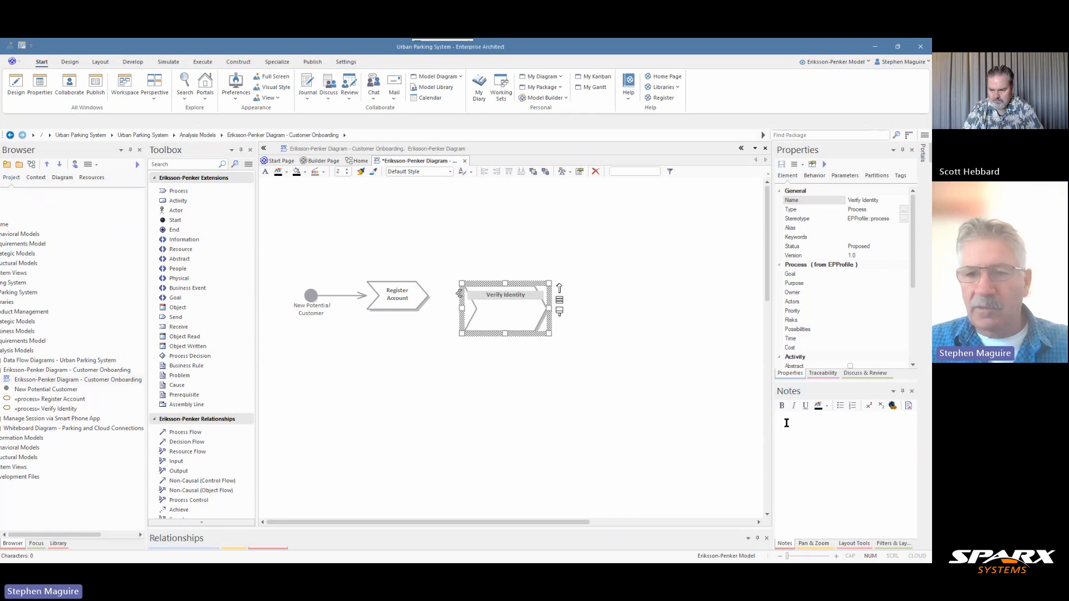
text(A crucial security step that validates the authenticity of the customer's provided information. This verification process helps protect against fraud and ensures the customer is who they claim to be.)
key(BackSpace)
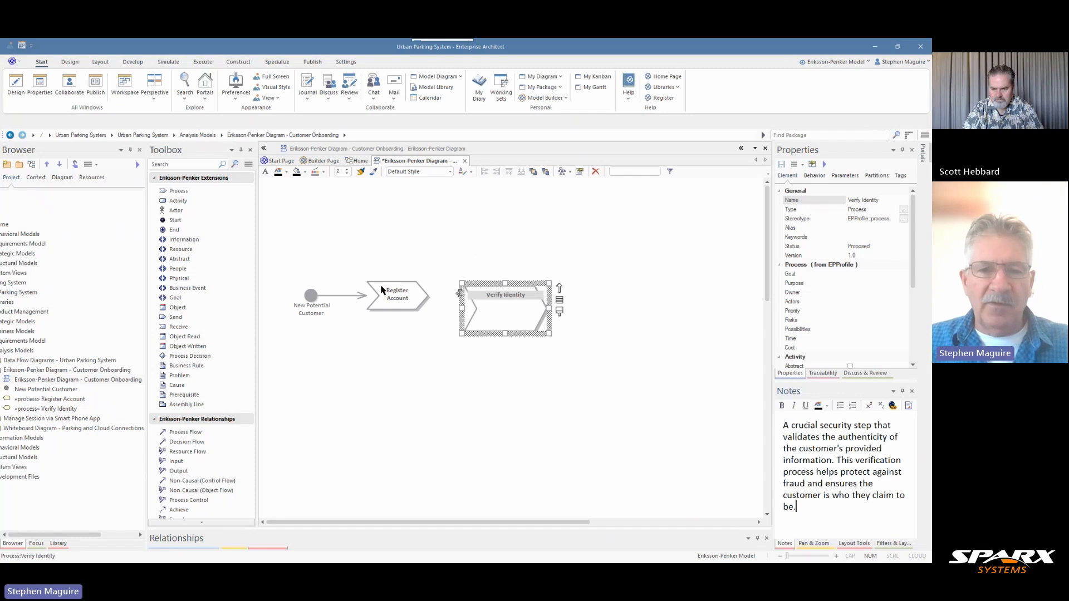
Make Verify Identity the same width and height as Register Account and align the two processes along their horizontal centre line
click(399, 303)
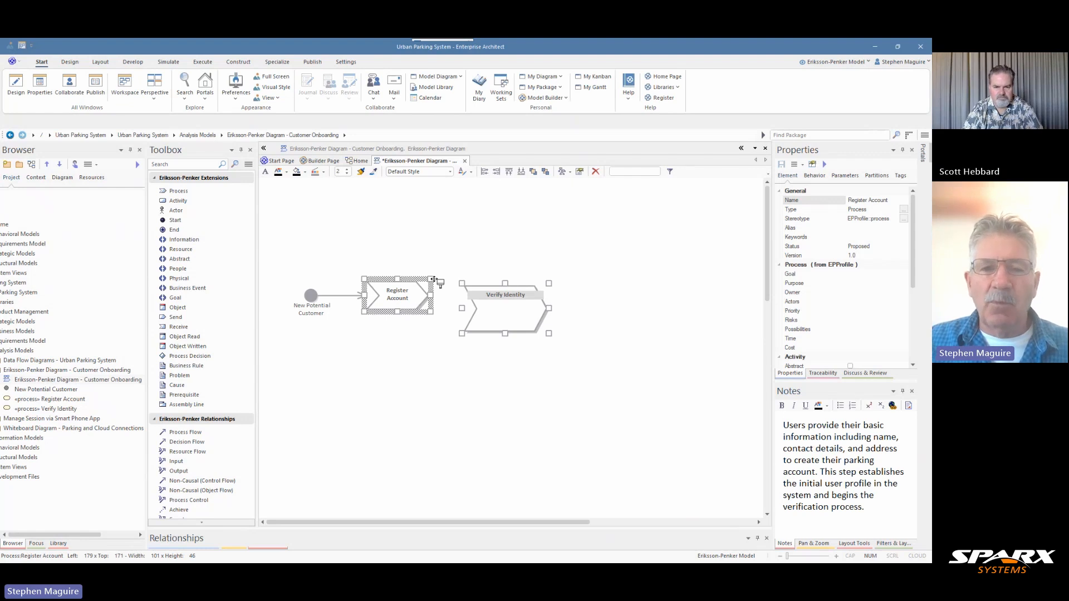
click(506, 323)
click(415, 301)
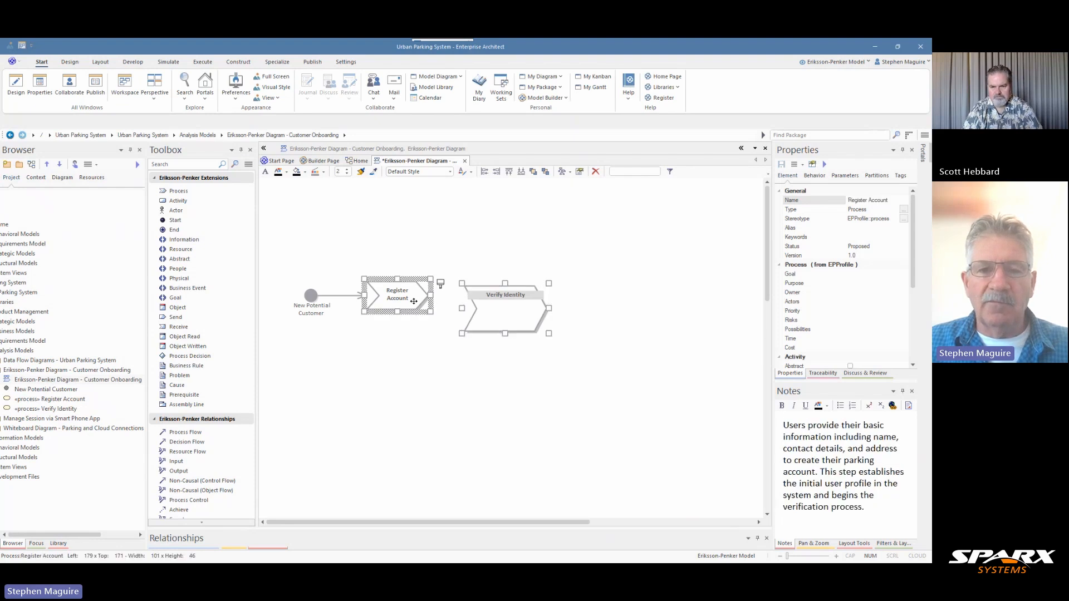
click(526, 303)
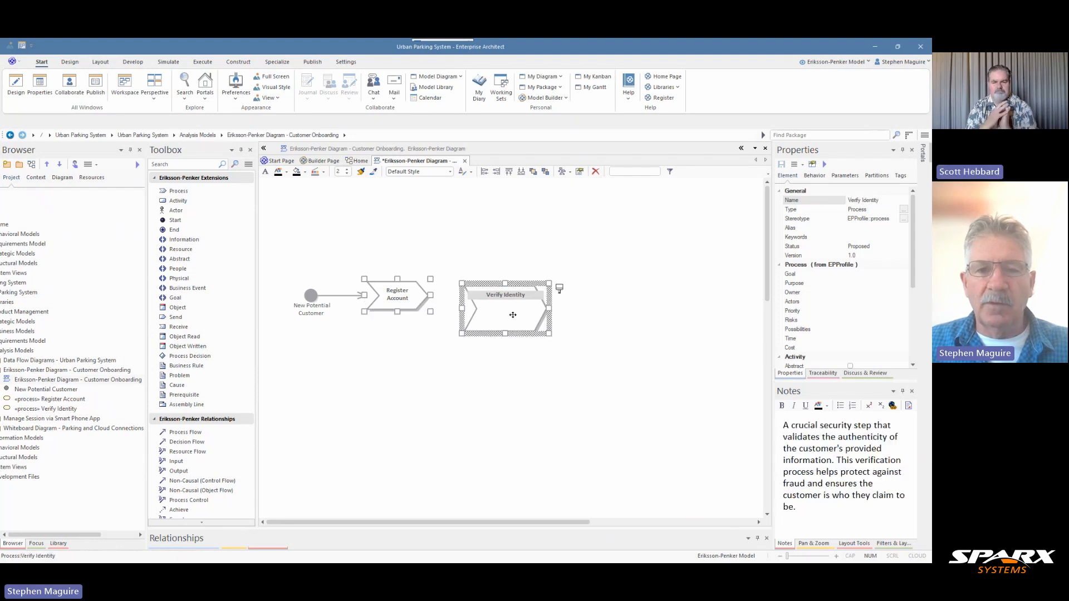
click(398, 294)
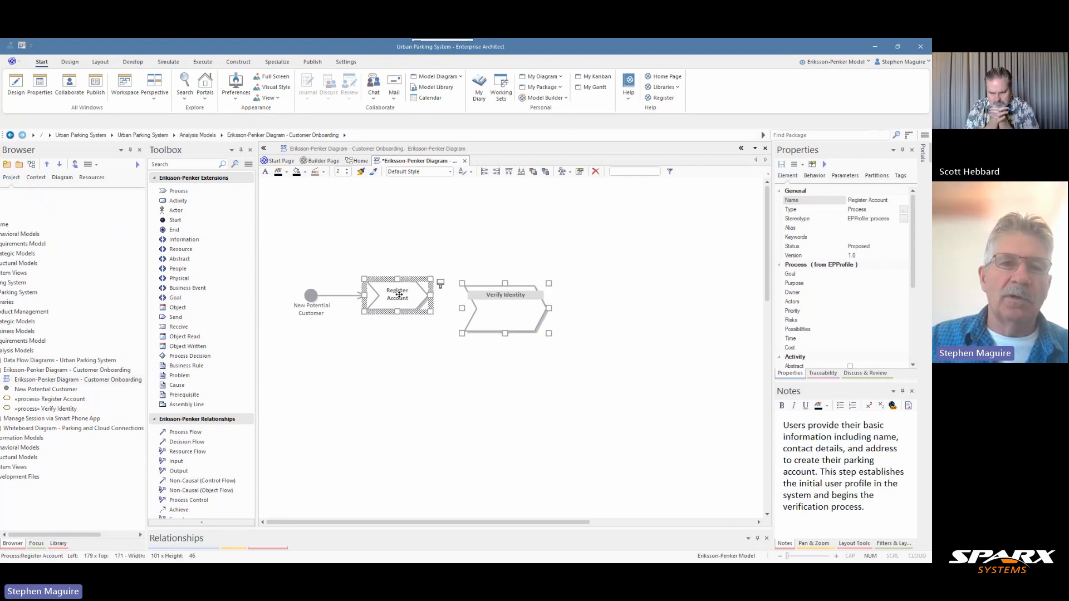
click(101, 61)
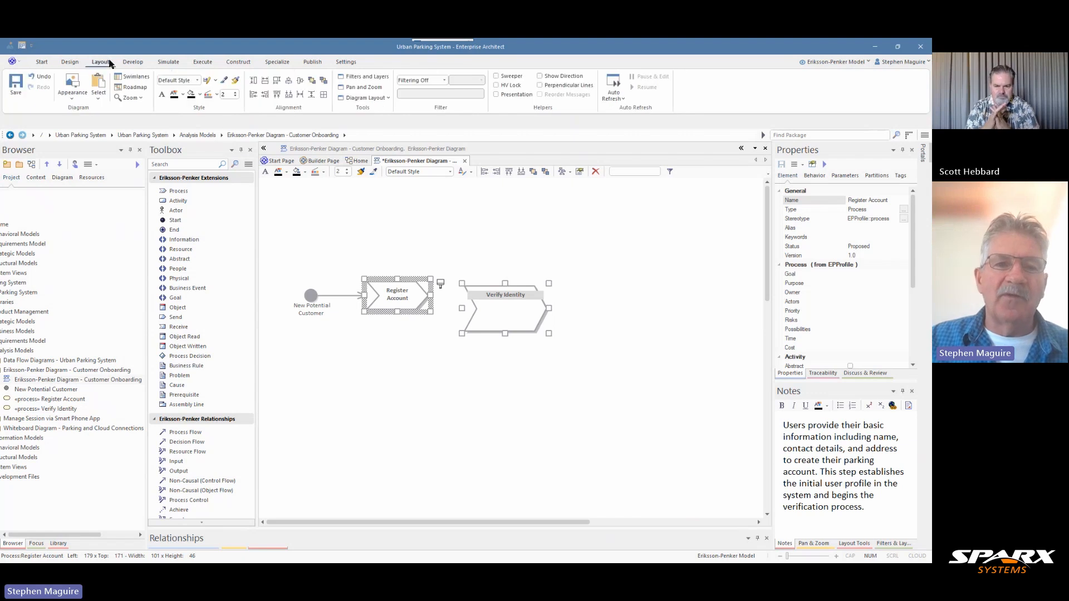
click(277, 82)
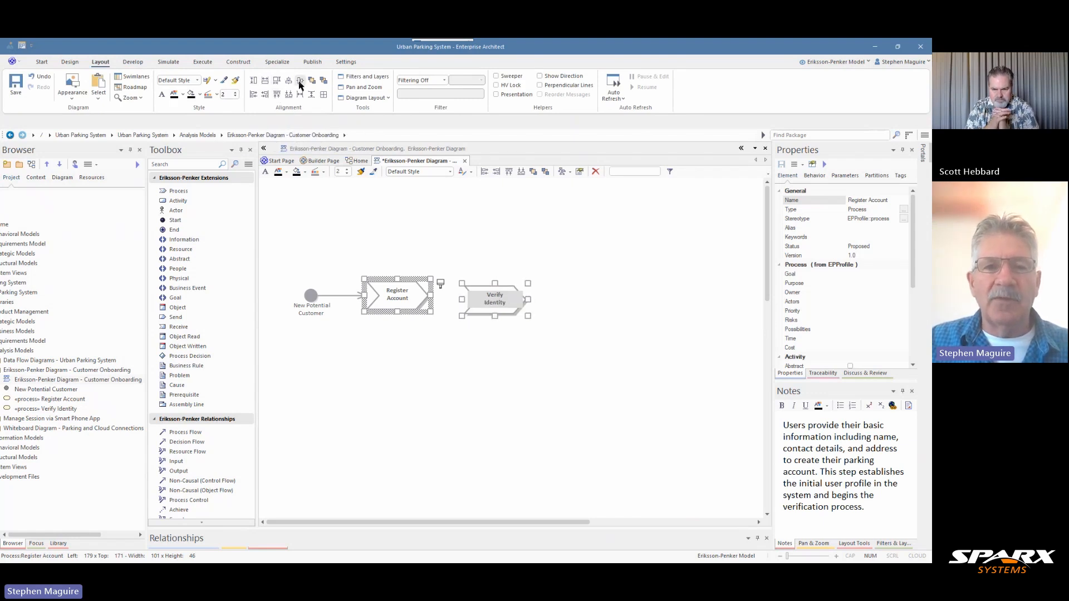
click(300, 83)
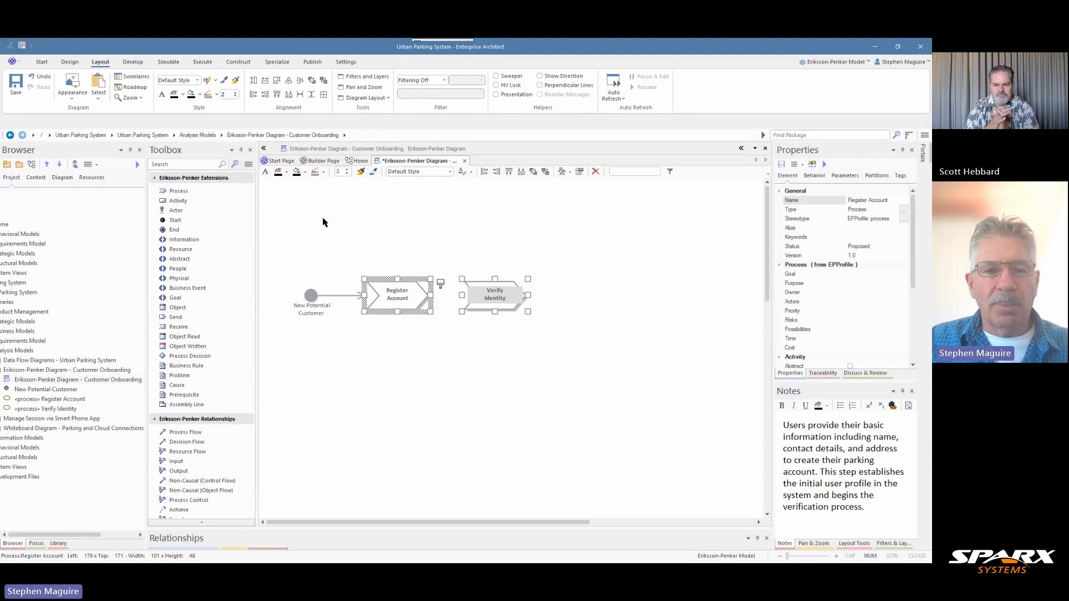
Connect Register Account to Verify Identity with a Process Flow, and nudge Verify Identity slightly closer to Register Account
click(214, 433)
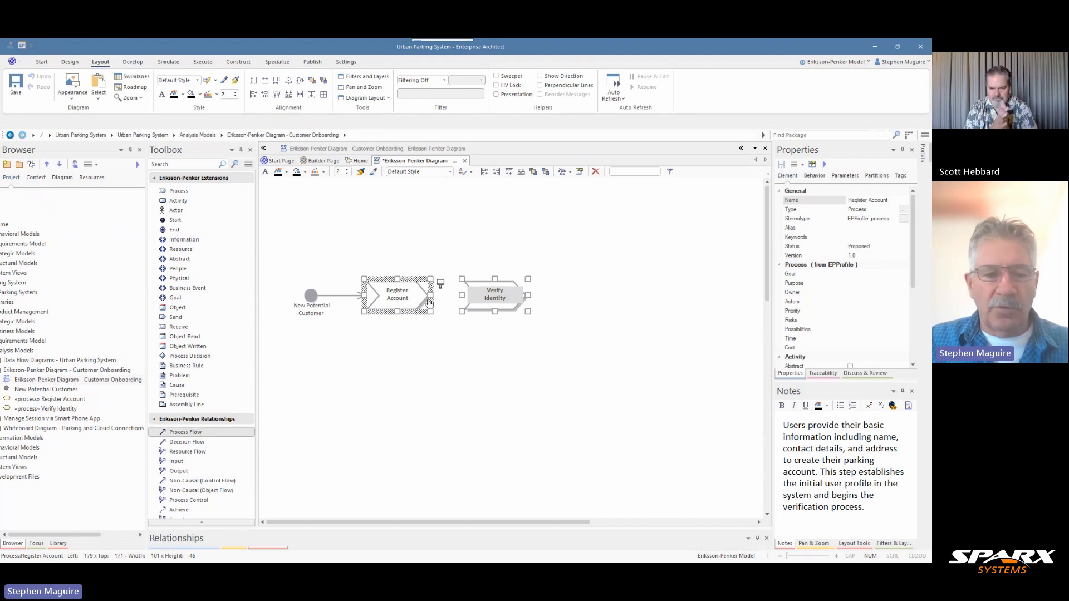
click(433, 329)
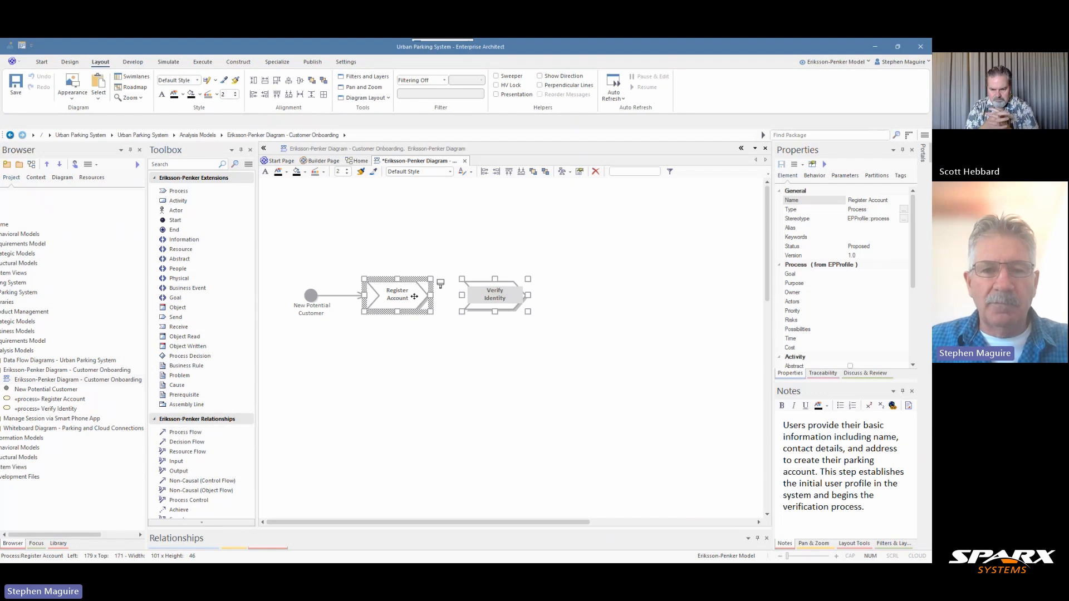
click(380, 371)
click(204, 432)
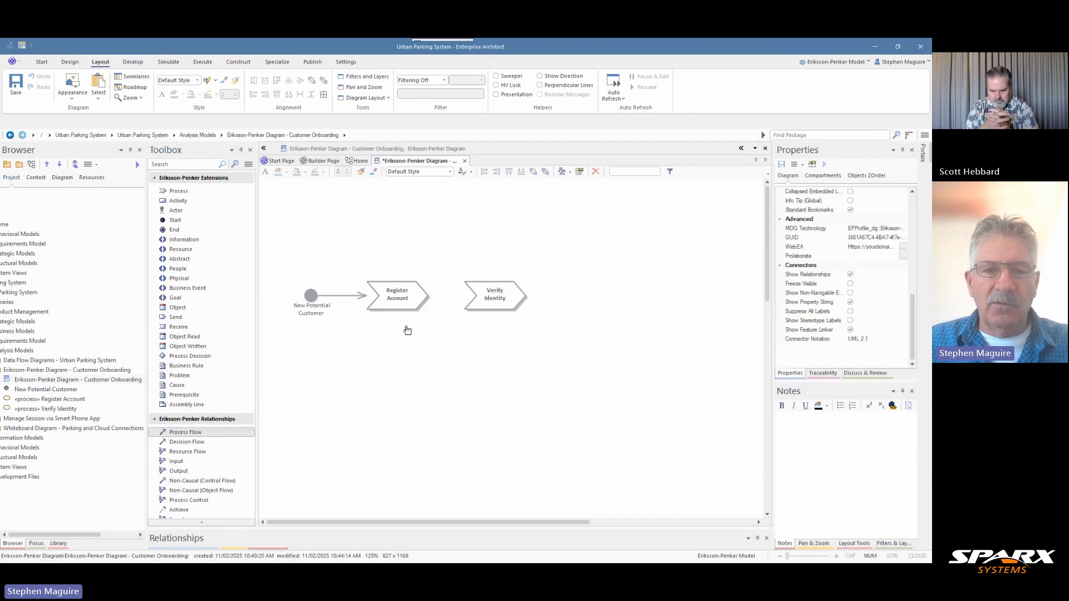
drag(427, 299, 486, 300)
click(498, 297)
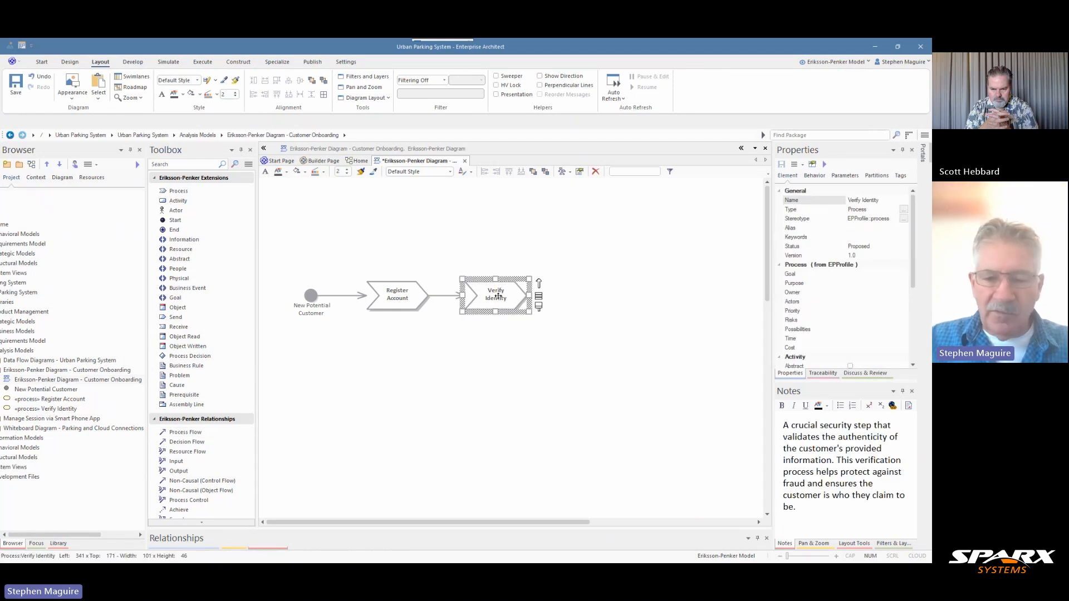
key(Left)
key(Left)
key(Left)
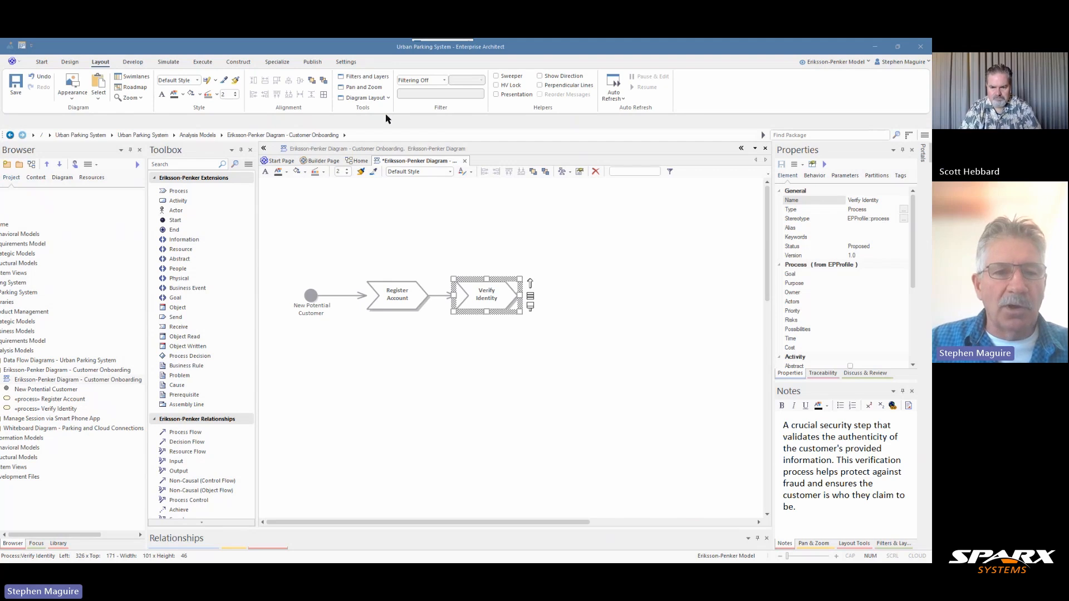
Add a Goal of type Class named "Acquire New Customers" above Register Account, with notes on expanding the customer base through efficient onboarding
click(188, 302)
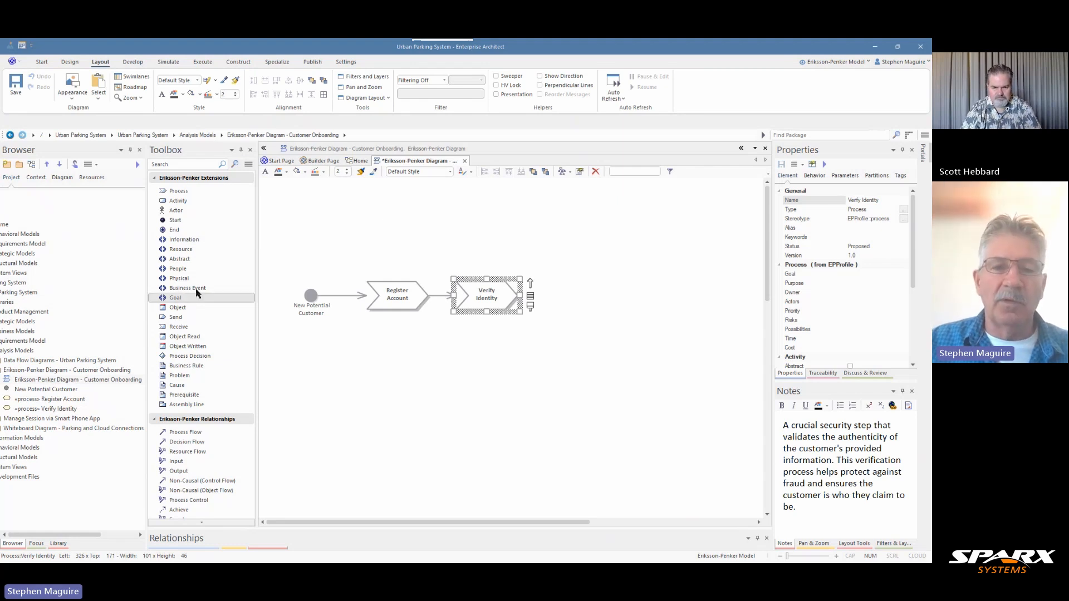
click(376, 229)
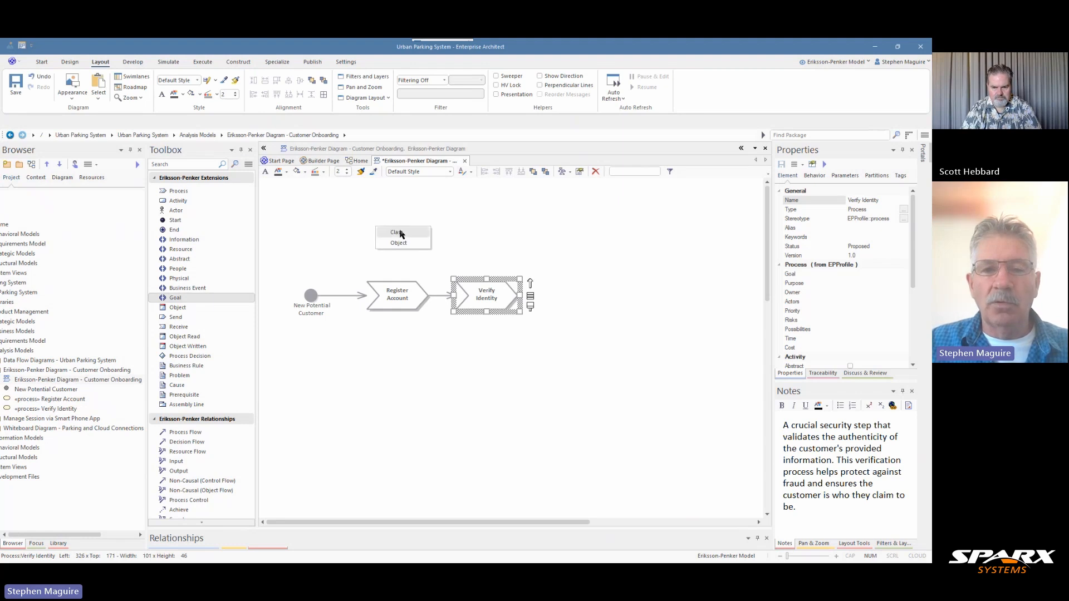
click(396, 232)
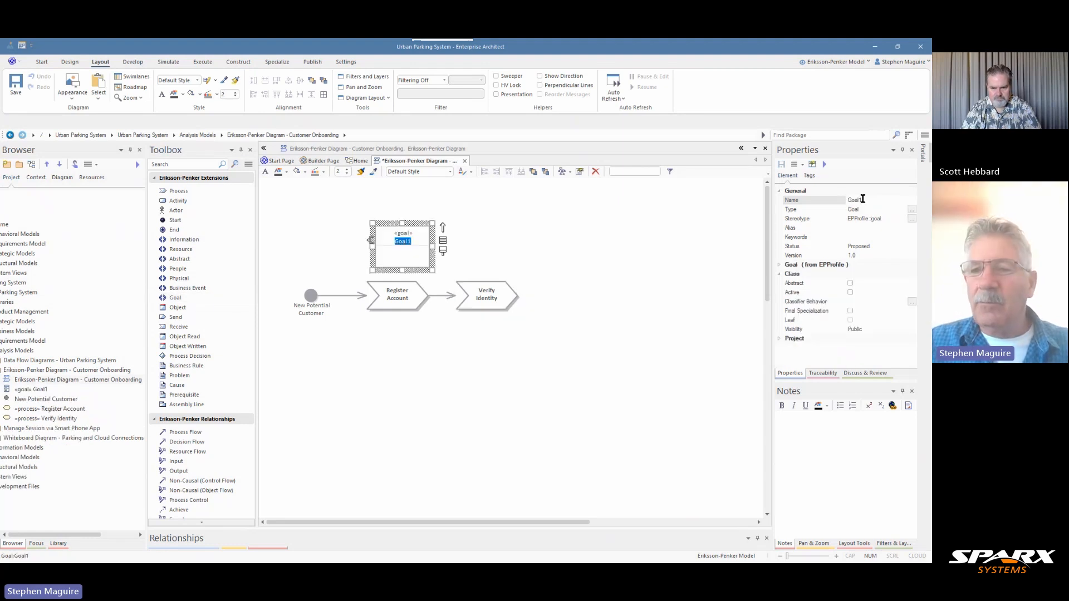
click(836, 200)
text(Acquire New Customers)
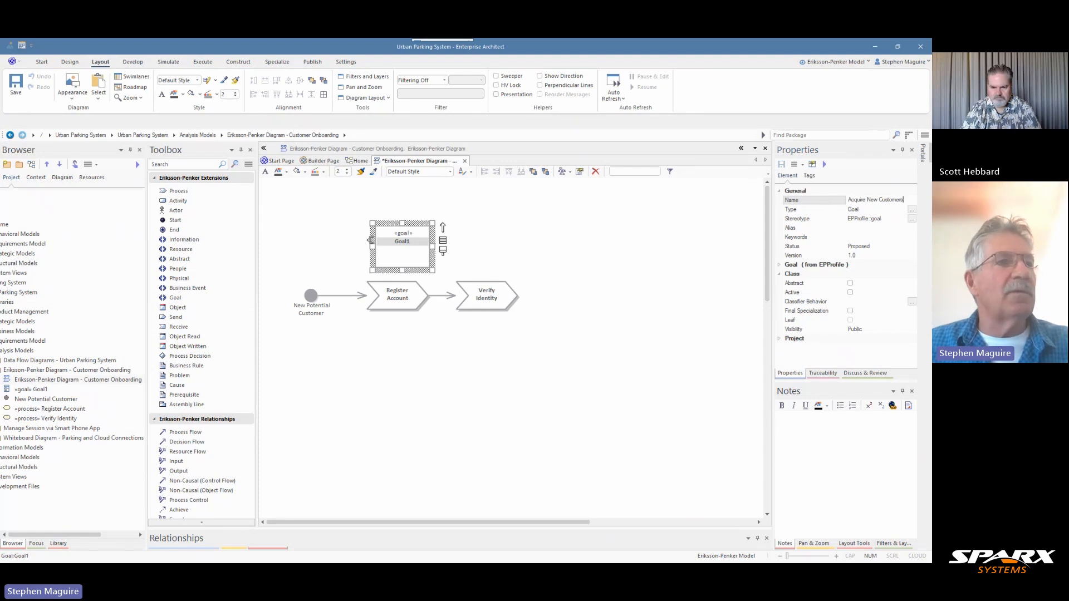
key(Return)
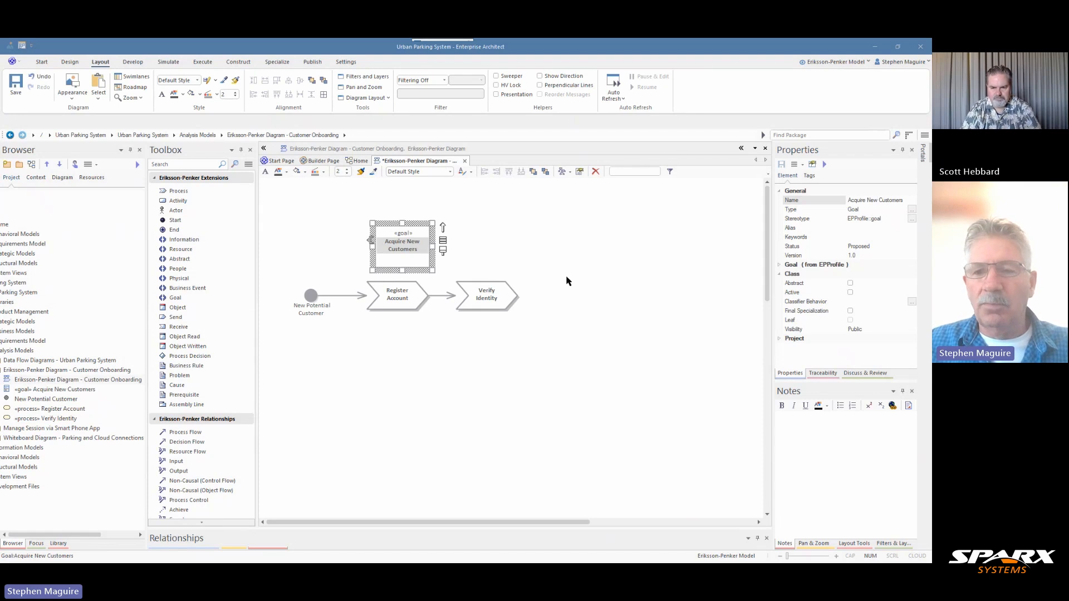
click(785, 423)
text(The primary business objective of expanding the customer base through efficient onboarding. This goal drives growth and market expansion for the service.)
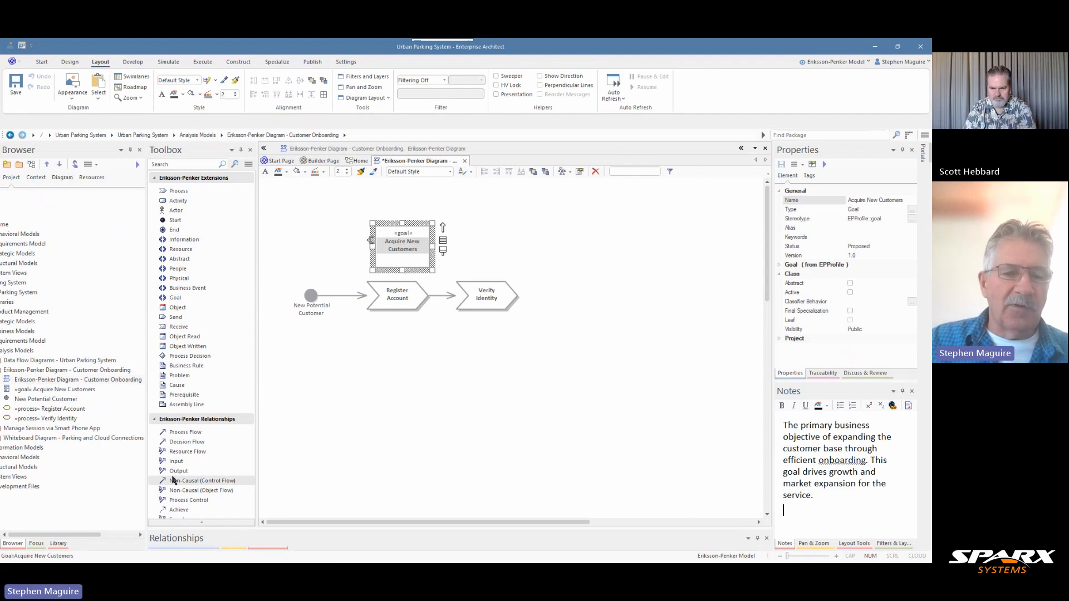
Expand the Strategic Models package in the project browser to view its subpackages
drag(89, 540, 65, 538)
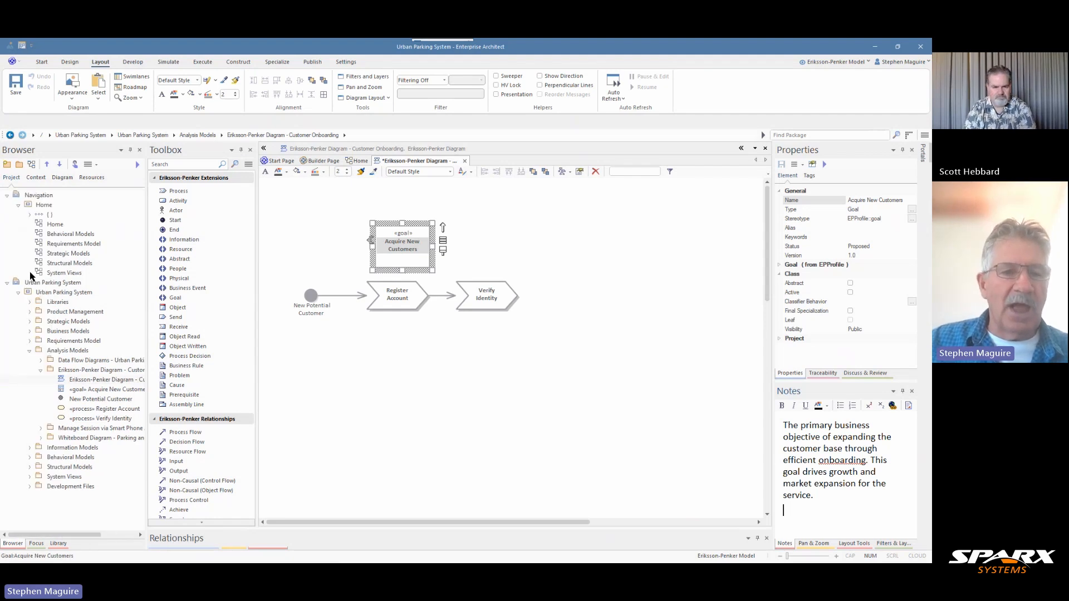
click(31, 323)
drag(71, 536, 54, 536)
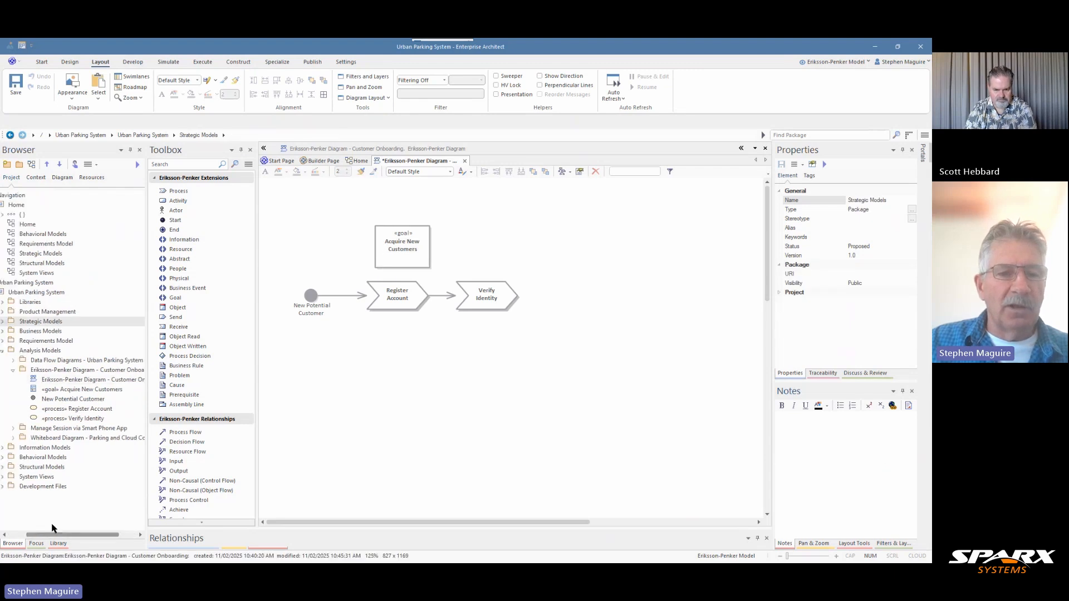
click(30, 322)
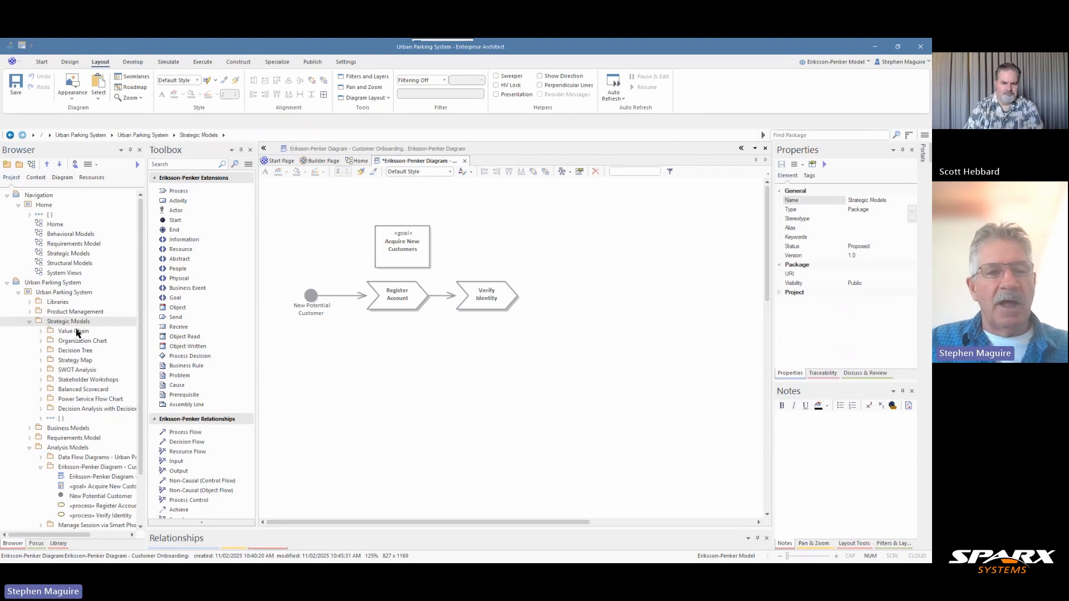
Move the Acquire New Customers goal slightly up so it sits centred above Register Account, and select that process
click(408, 248)
drag(408, 248, 402, 238)
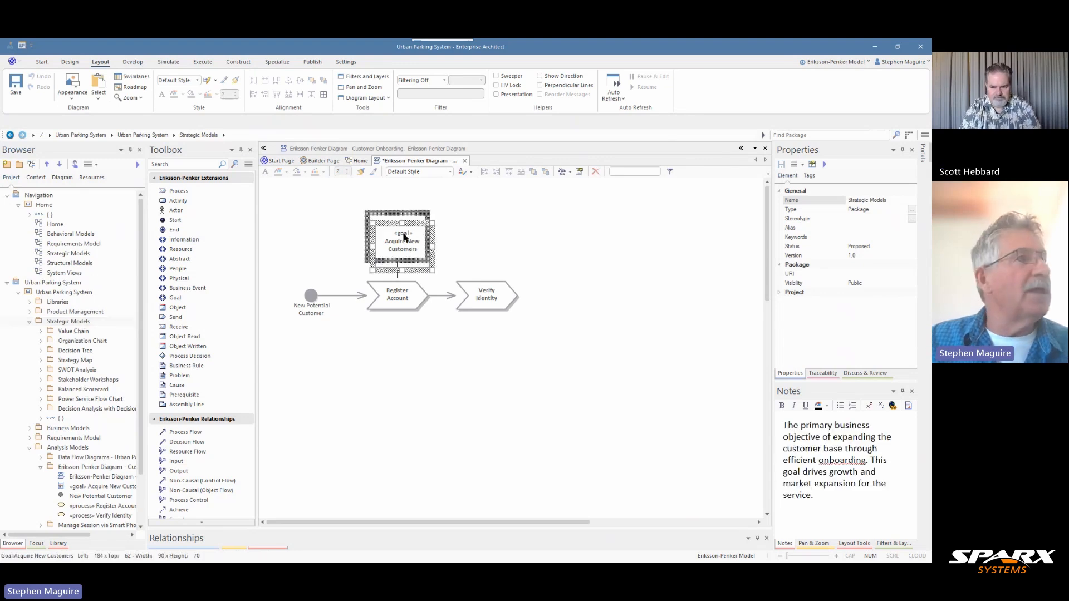
click(414, 286)
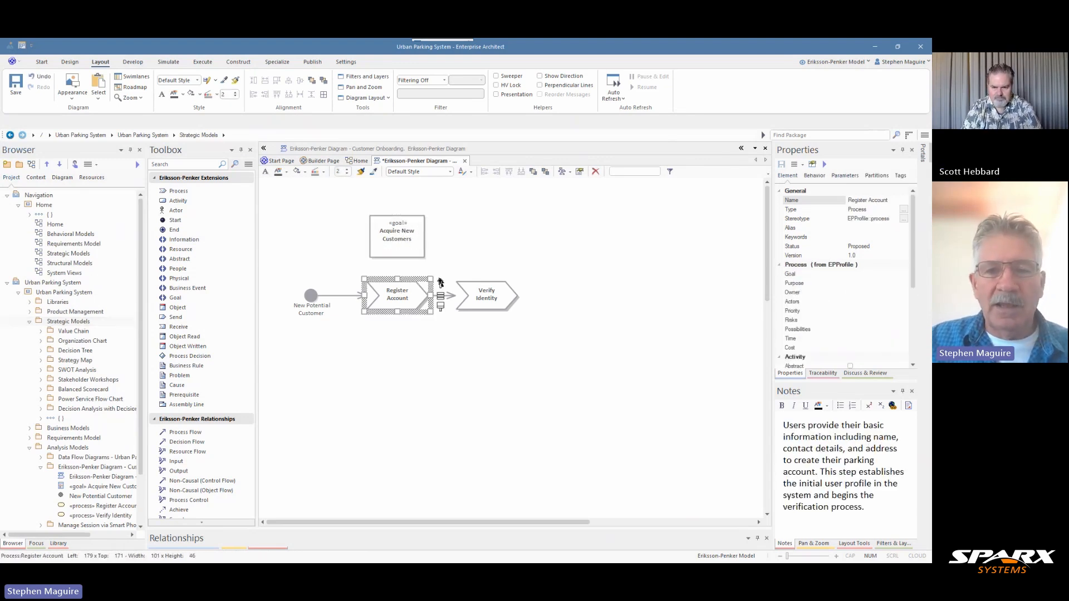
Link the Register Account process to the Acquire New Customers goal with a Dependency, and select the goal
drag(441, 282, 398, 244)
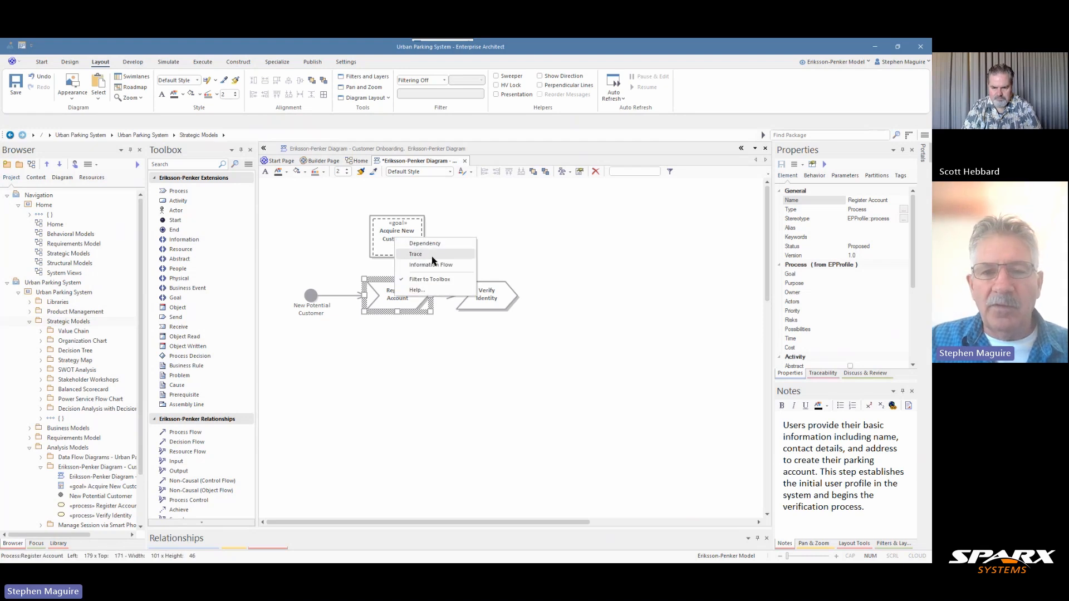
click(424, 243)
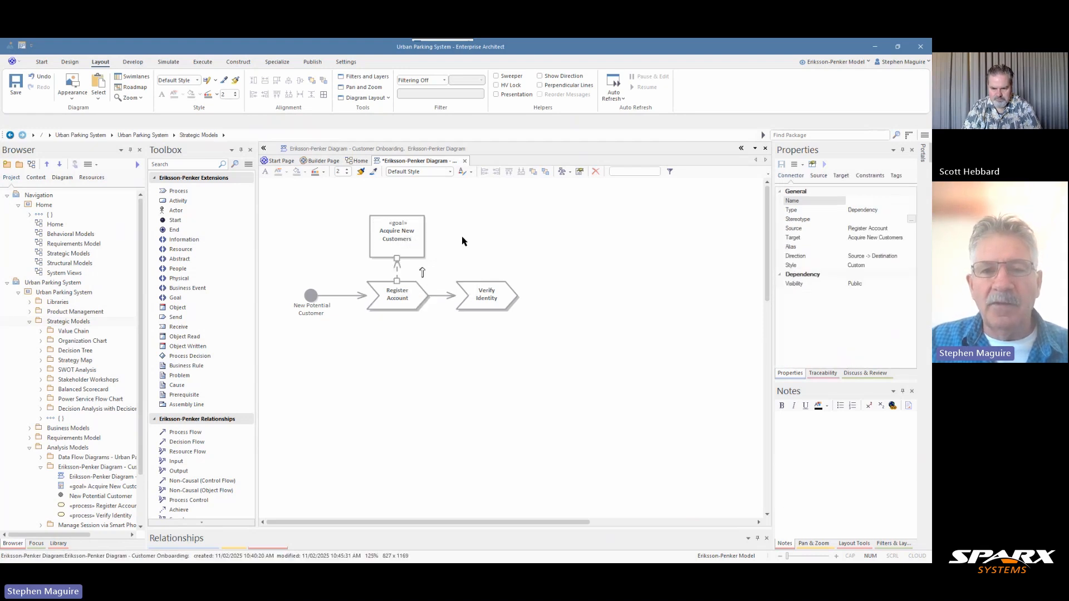
click(418, 245)
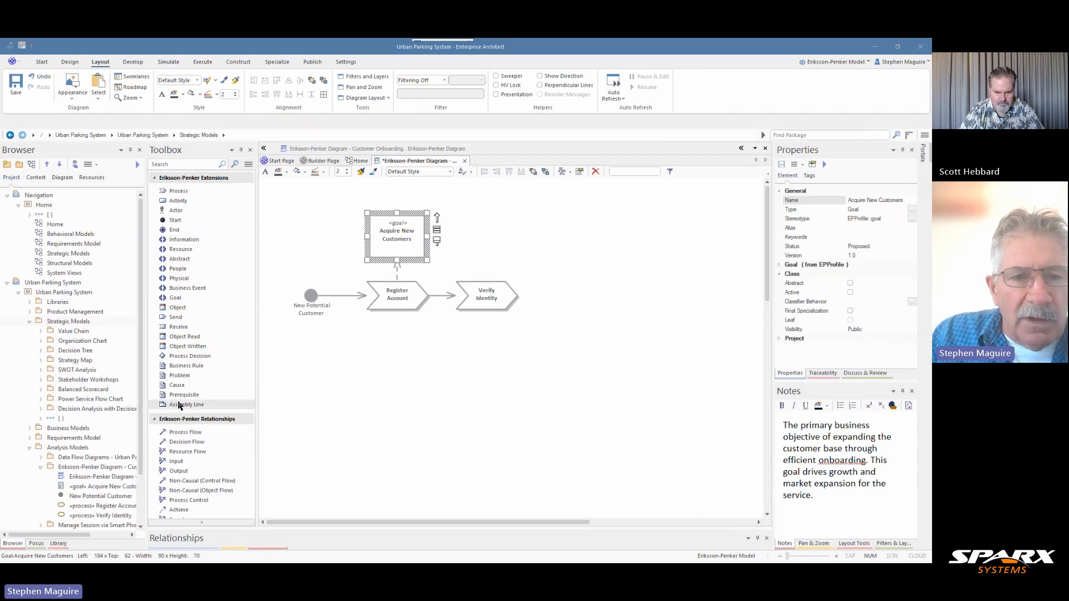
Add a Process Decision named "Verified" below the Verify Identity process
click(178, 357)
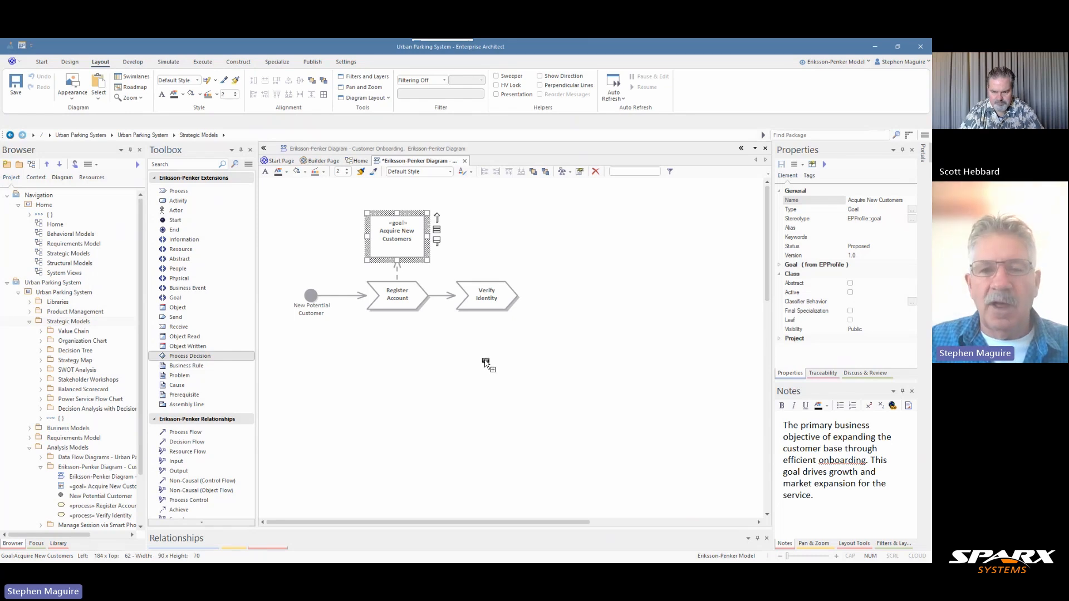
click(485, 361)
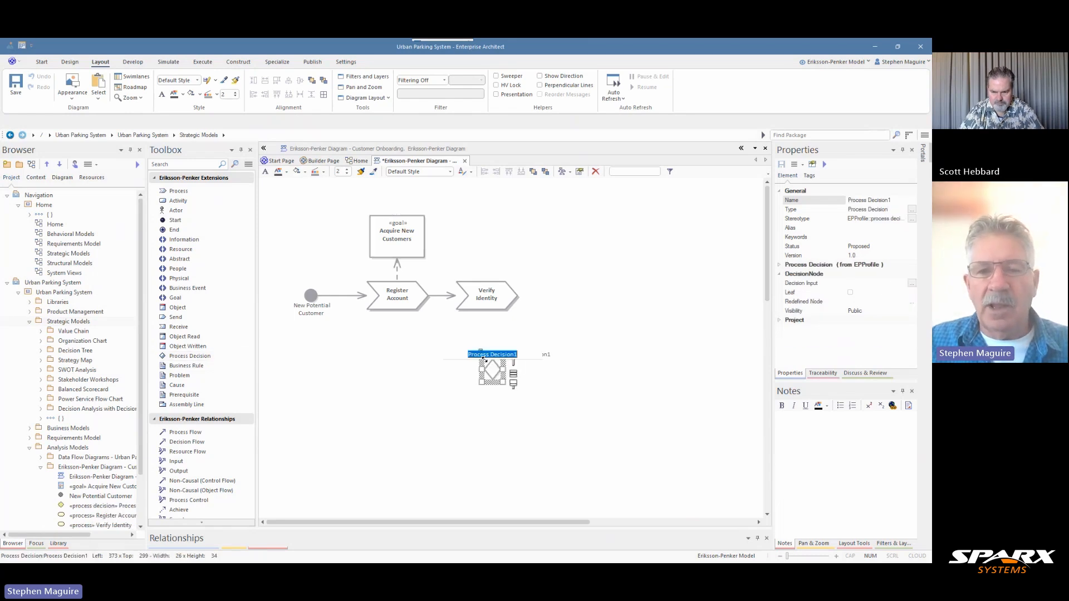
click(896, 198)
drag(894, 198, 842, 208)
text(Ver)
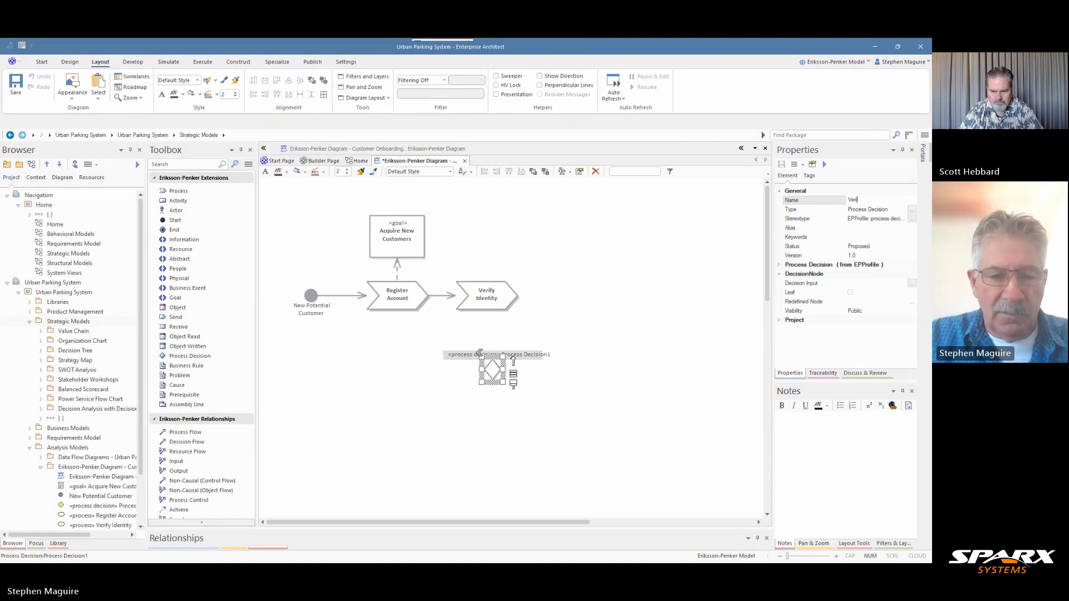
text(ified)
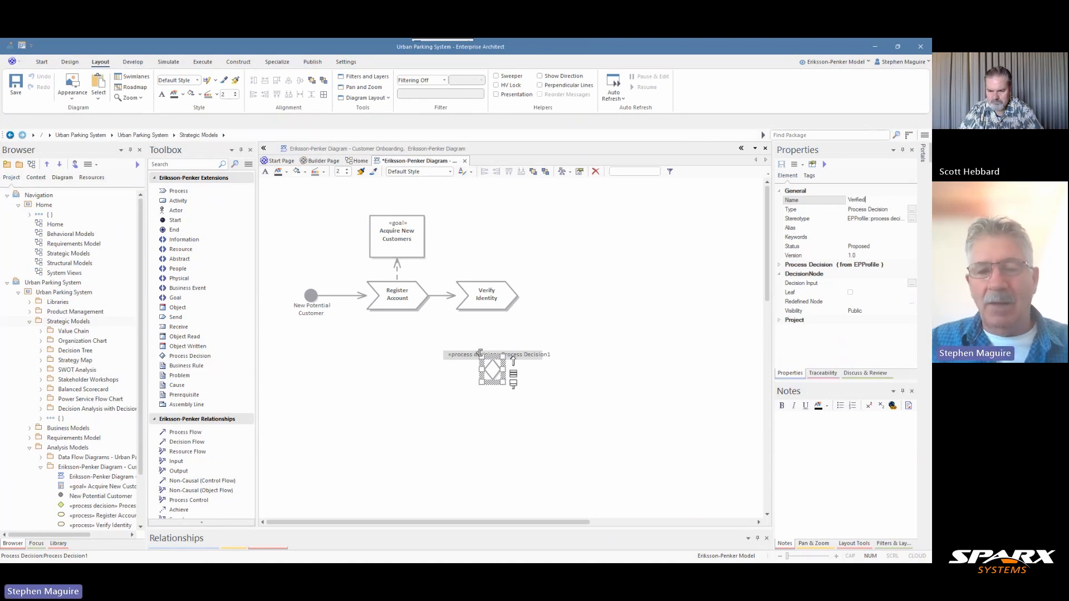
click(489, 329)
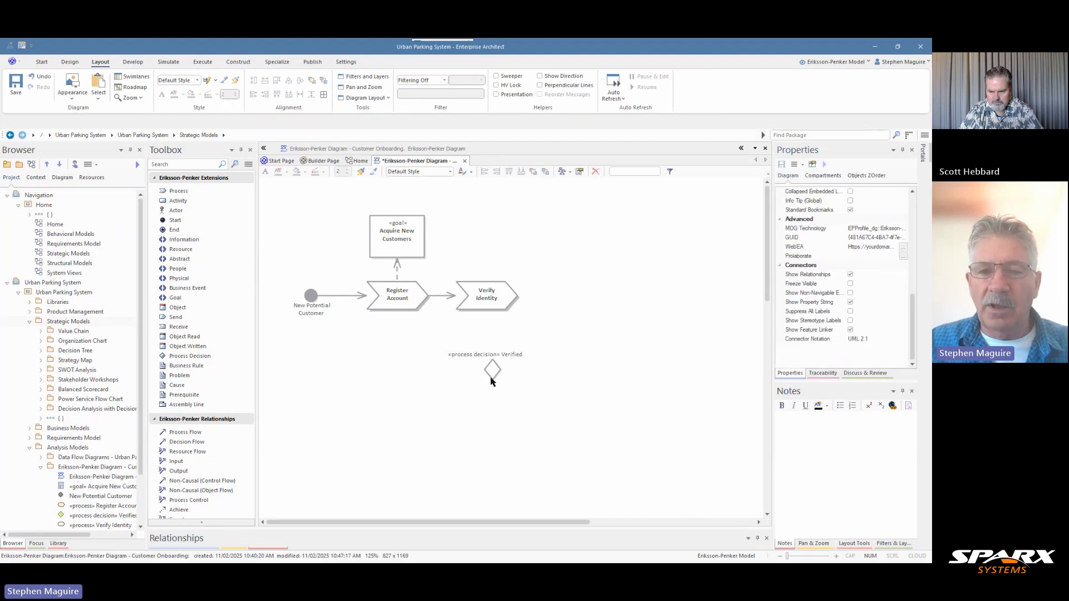
Move the decision diamond closer beneath Verify Identity, and narrow its label so it wraps beside the diamond
drag(489, 374, 482, 362)
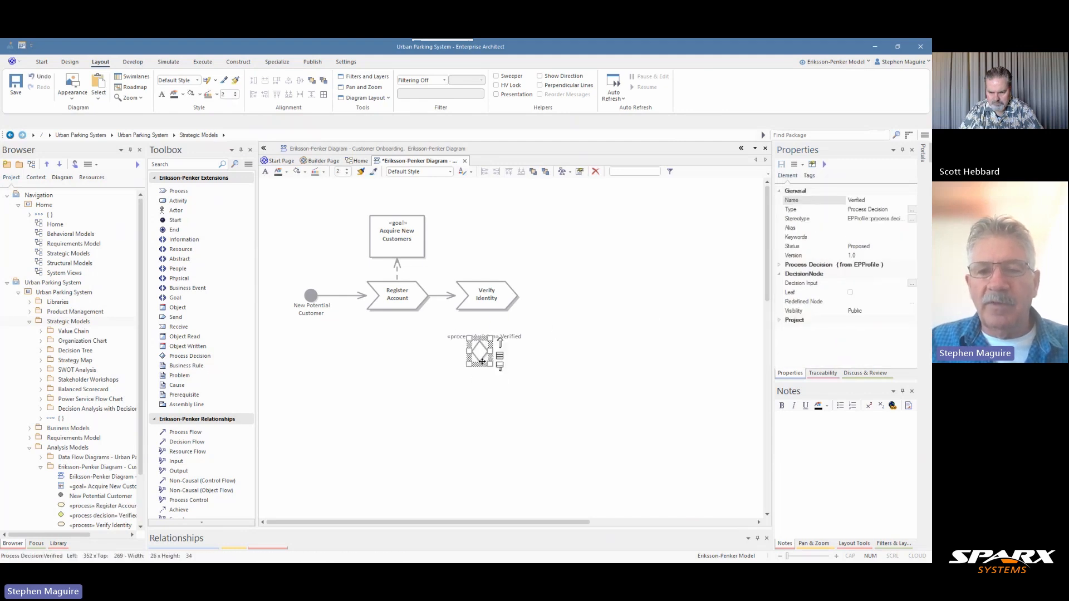
click(516, 340)
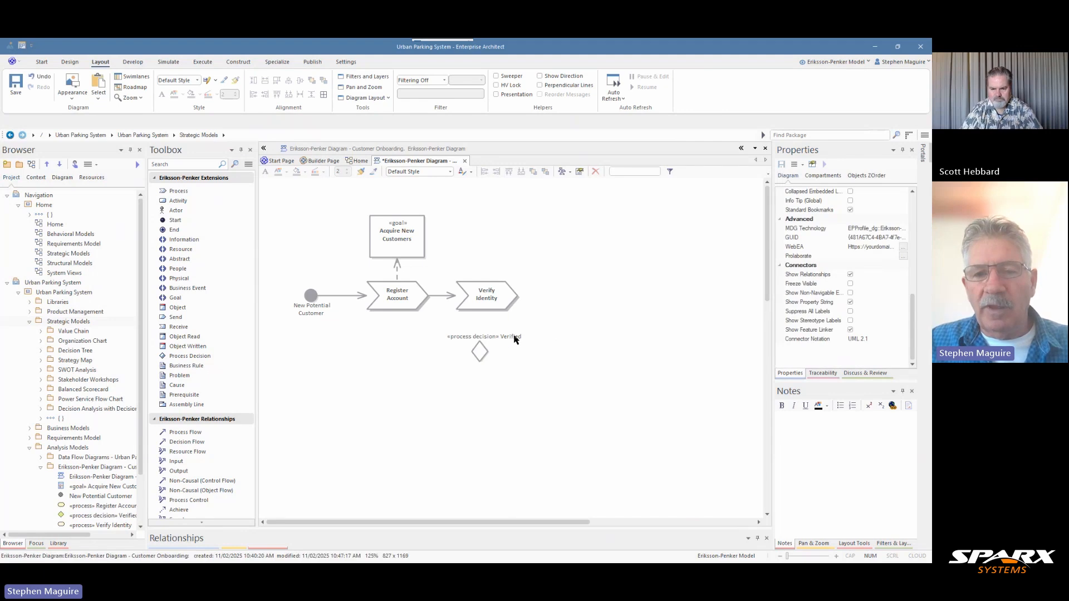
click(492, 336)
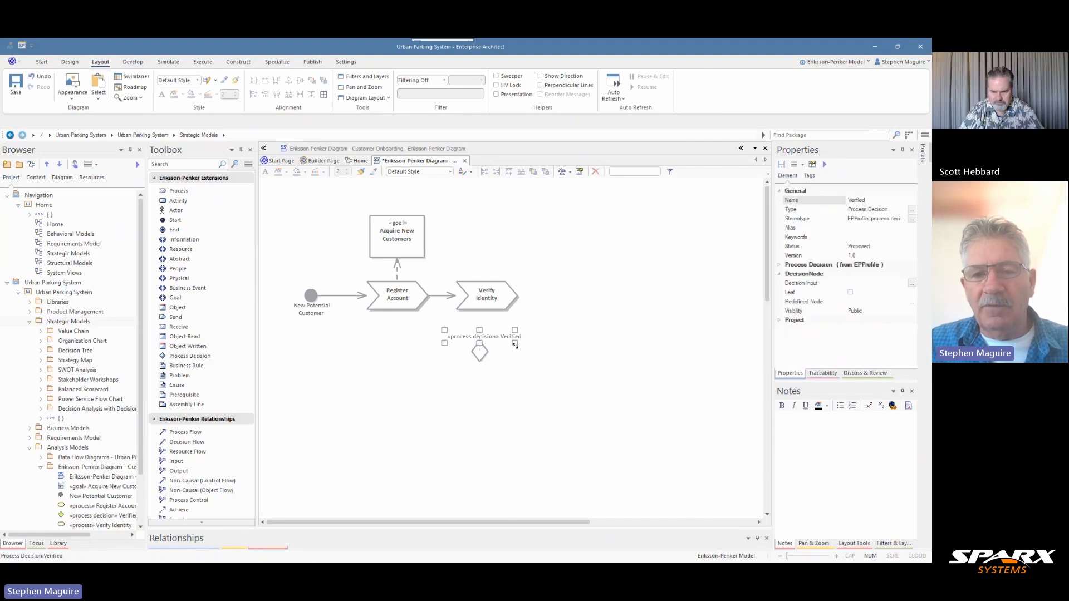
mouse_move(513, 344)
mouse_down()
mouse_move(478, 343)
mouse_move(503, 336)
mouse_up()
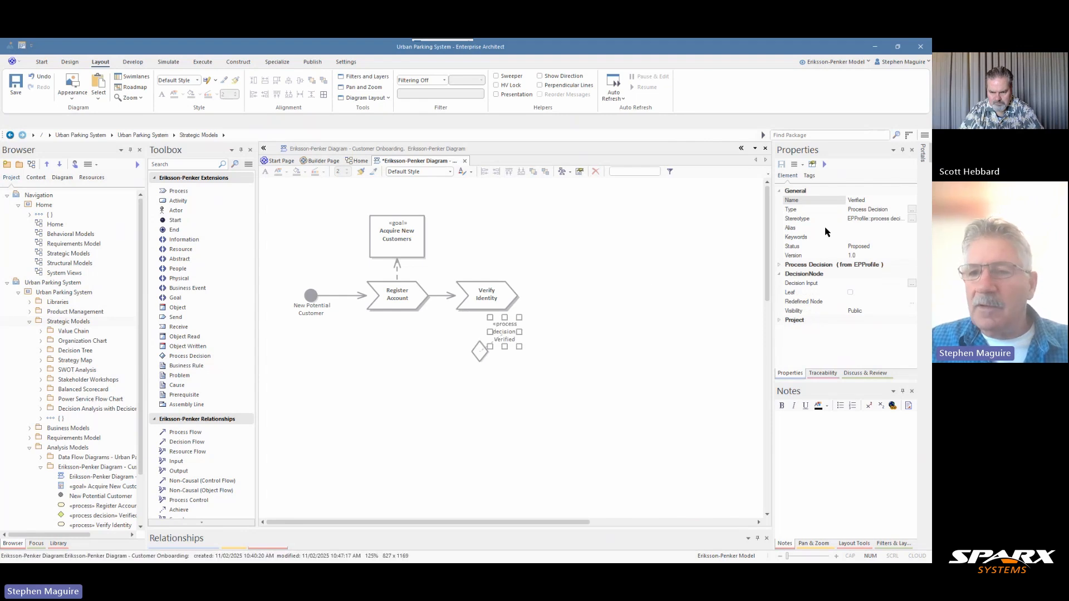
Rename the process decision "Verified?" and shift the diamond and its label so the diamond sits centred under Verify Identity
click(884, 200)
text(?)
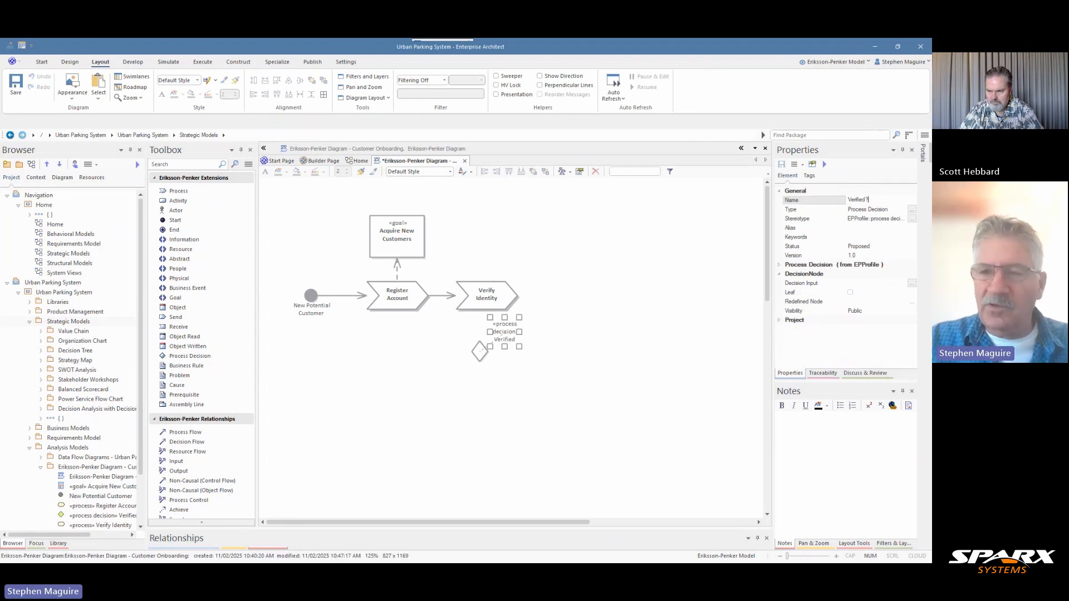
key(Return)
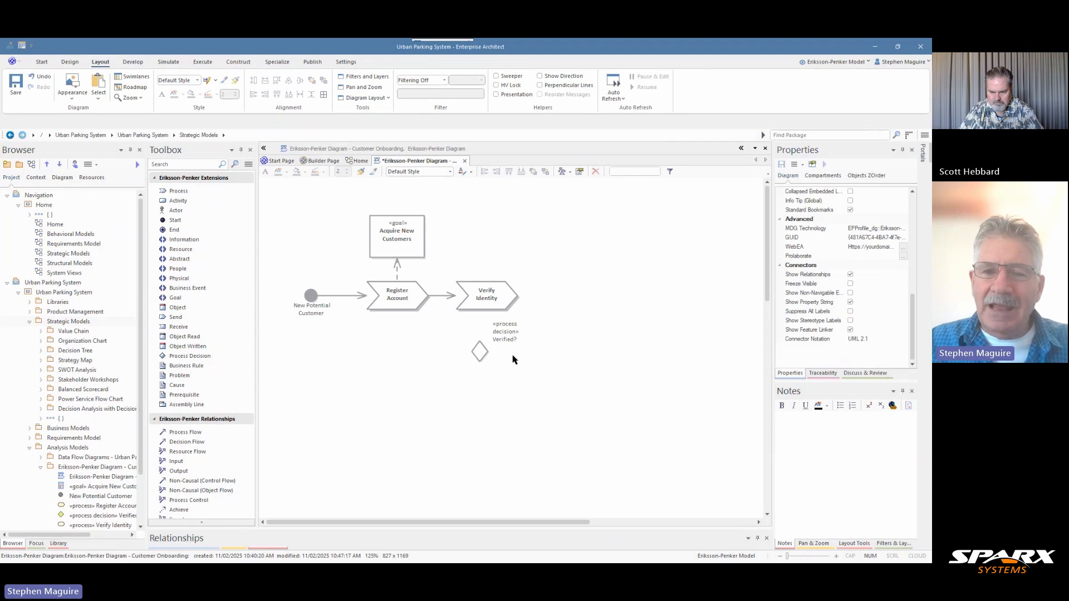
click(480, 351)
drag(504, 334, 517, 331)
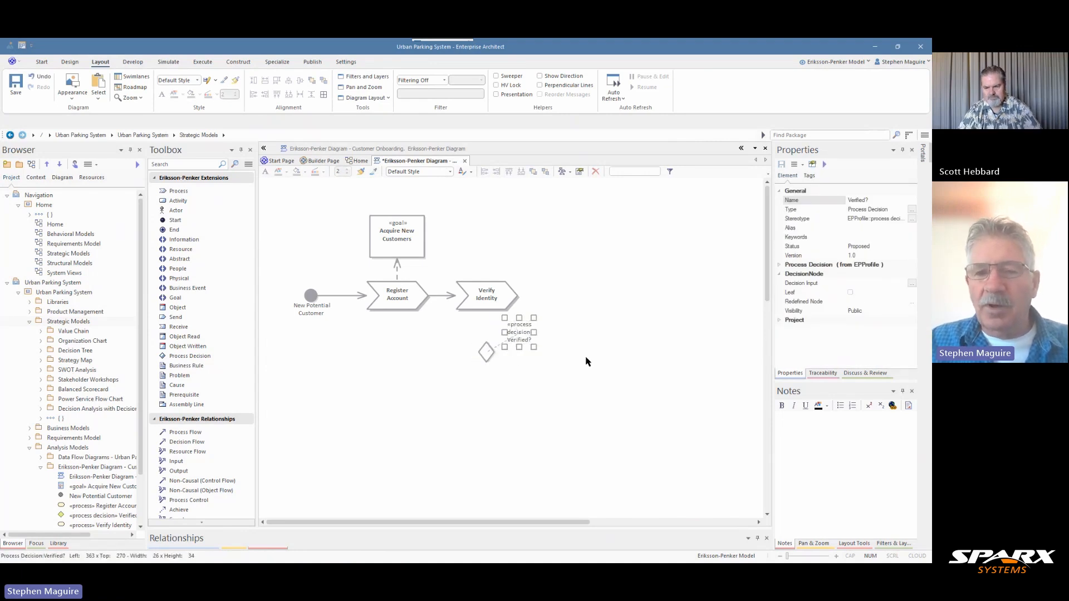
Add notes to the Verified? decision describing it as a critical decision point leading to credit checking or manual onboarding
click(486, 351)
click(798, 422)
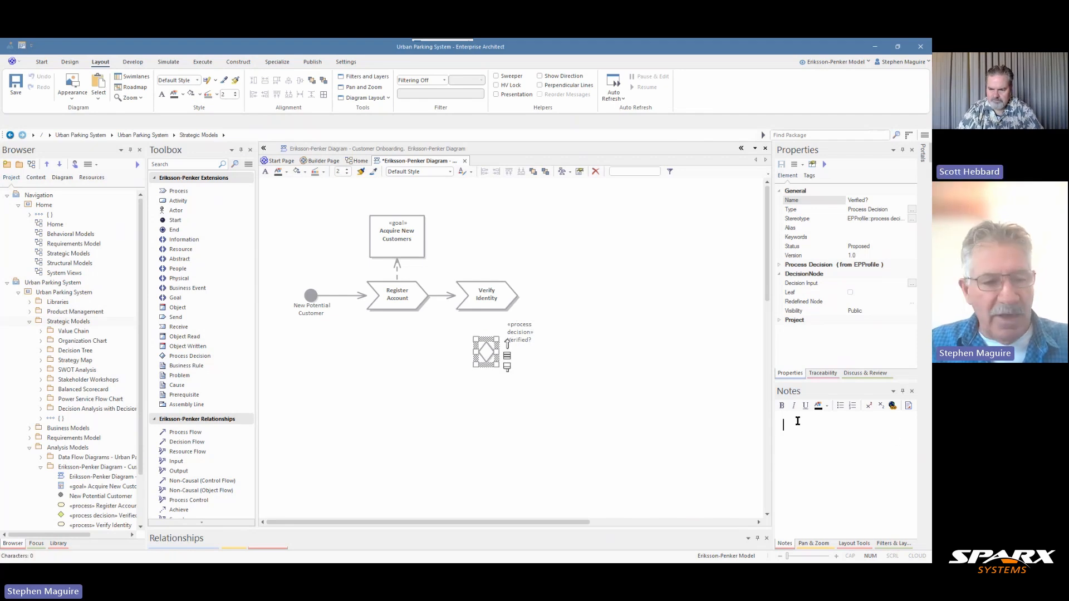
text(A critical decision point that determines whether a customer passes the initial identity verification process. This gateway either moves customers to credit checking or manual onboarding.)
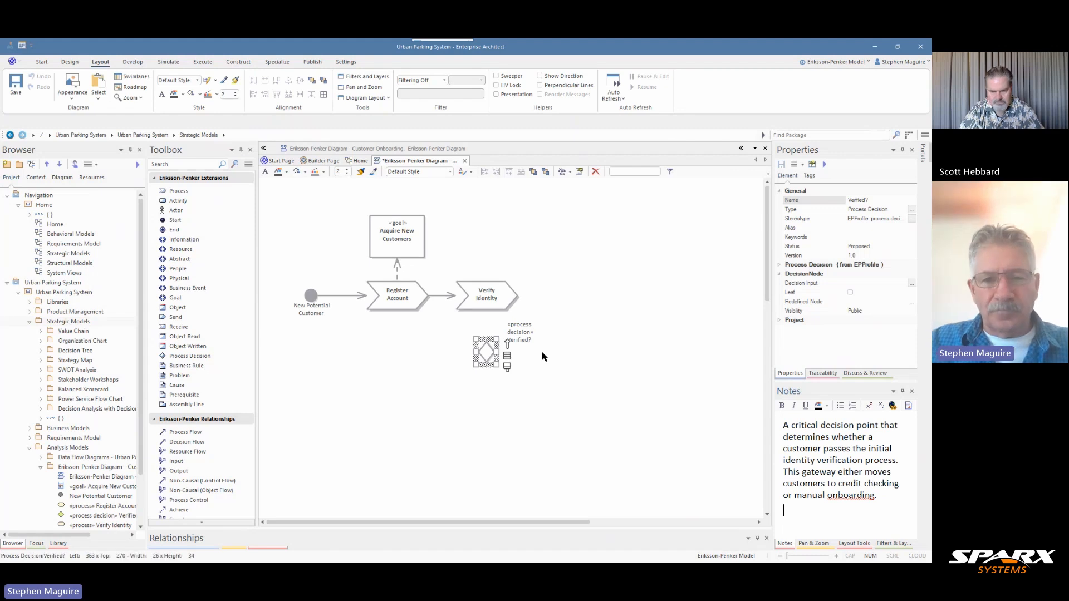
Raise the Verified? label slightly, and connect Verify Identity to the decision diamond with a Process Flow
click(523, 331)
click(524, 384)
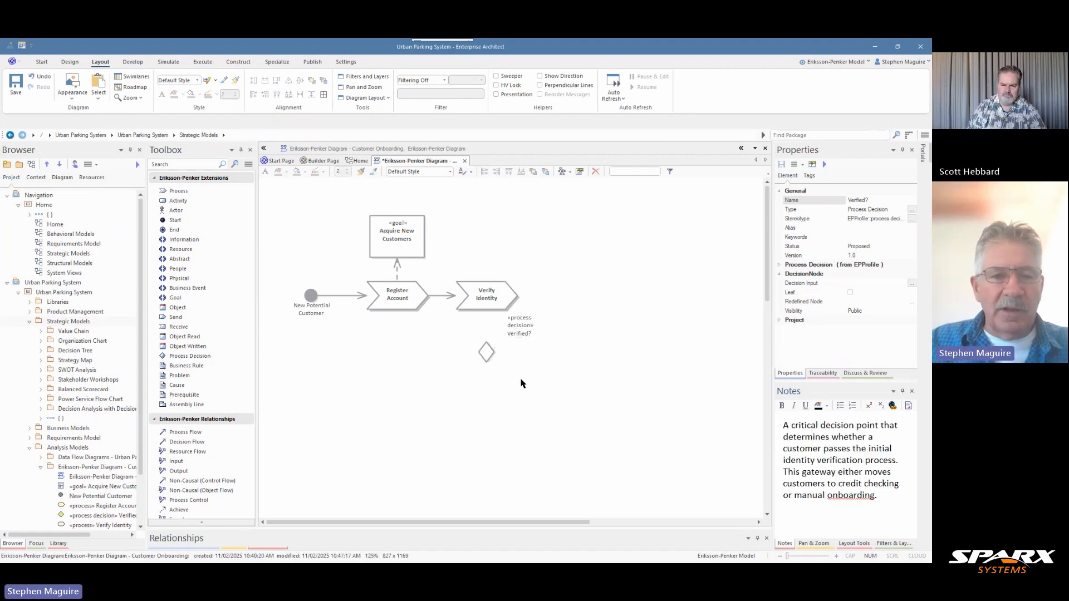
click(187, 432)
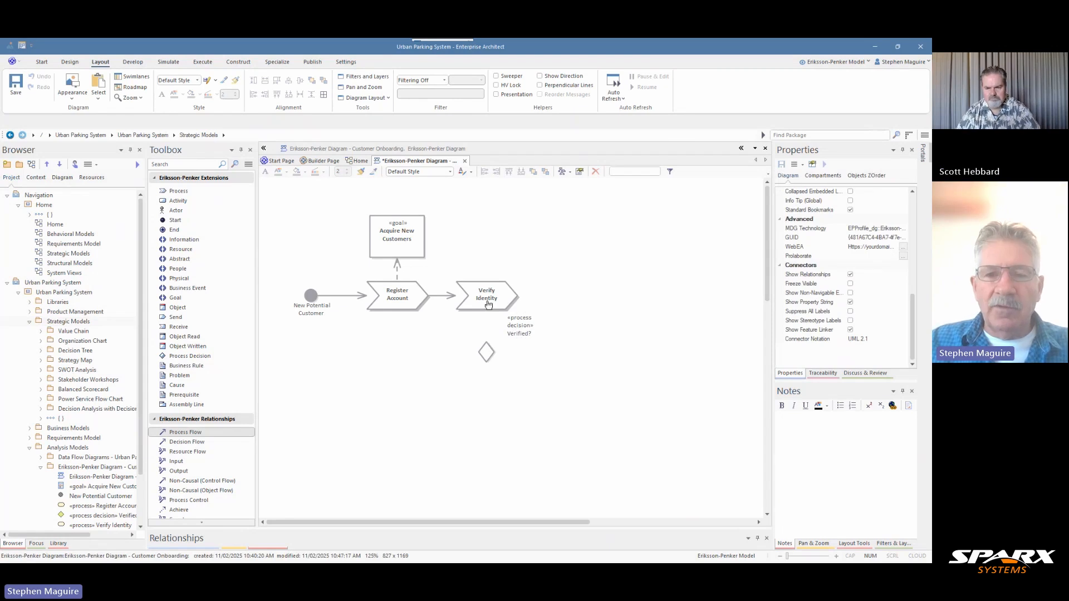
drag(489, 298, 482, 353)
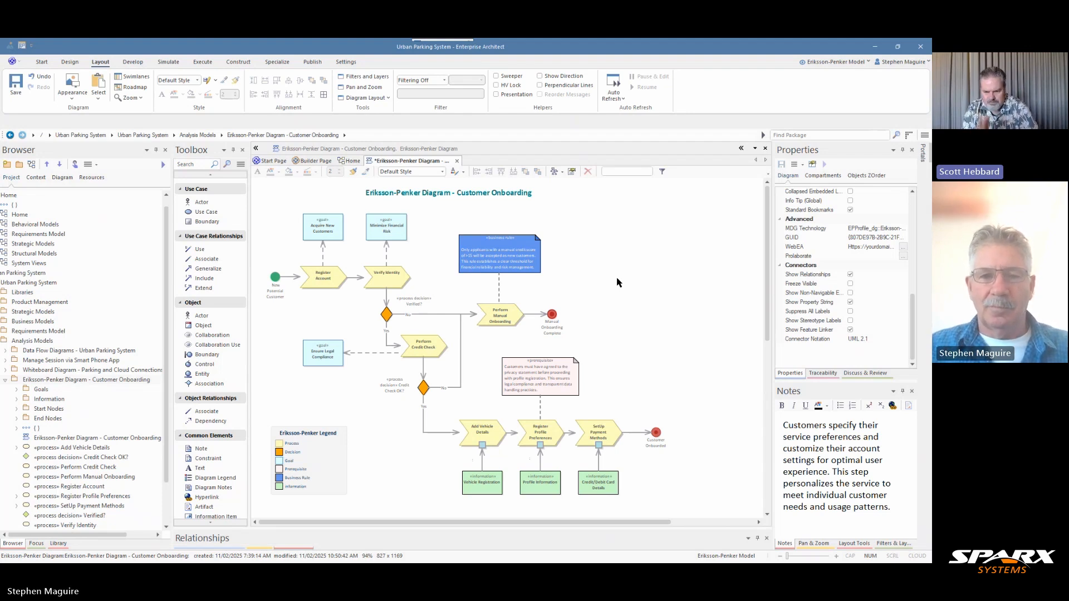
Examine the completed Customer Onboarding diagram up close, from its goals, processes and decisions down to the Eriksson-Penker Legend
scroll(642, 297, up, 1)
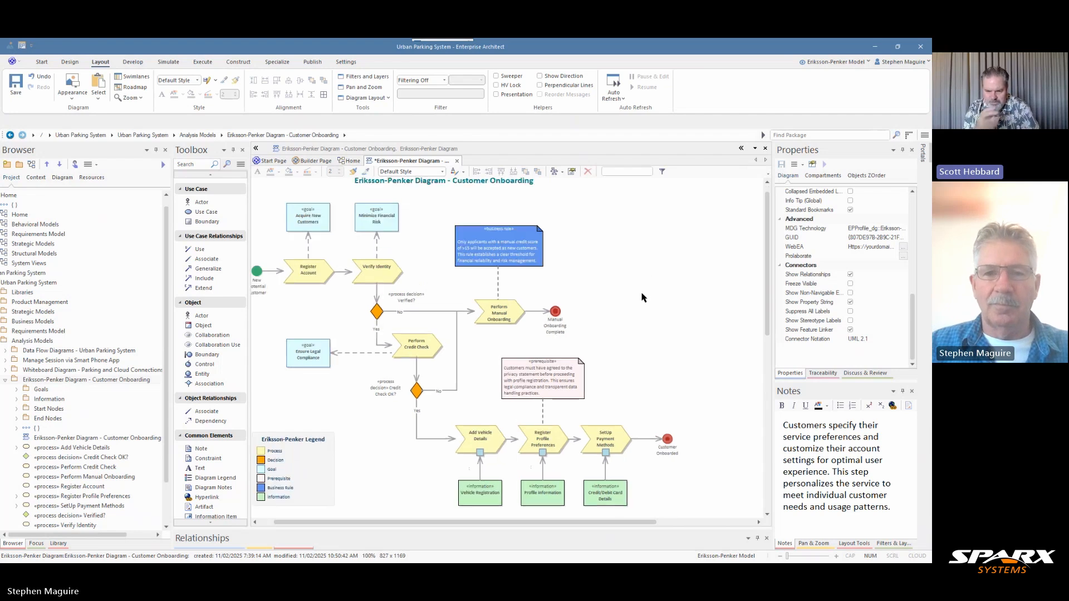
scroll(642, 298, up, 1)
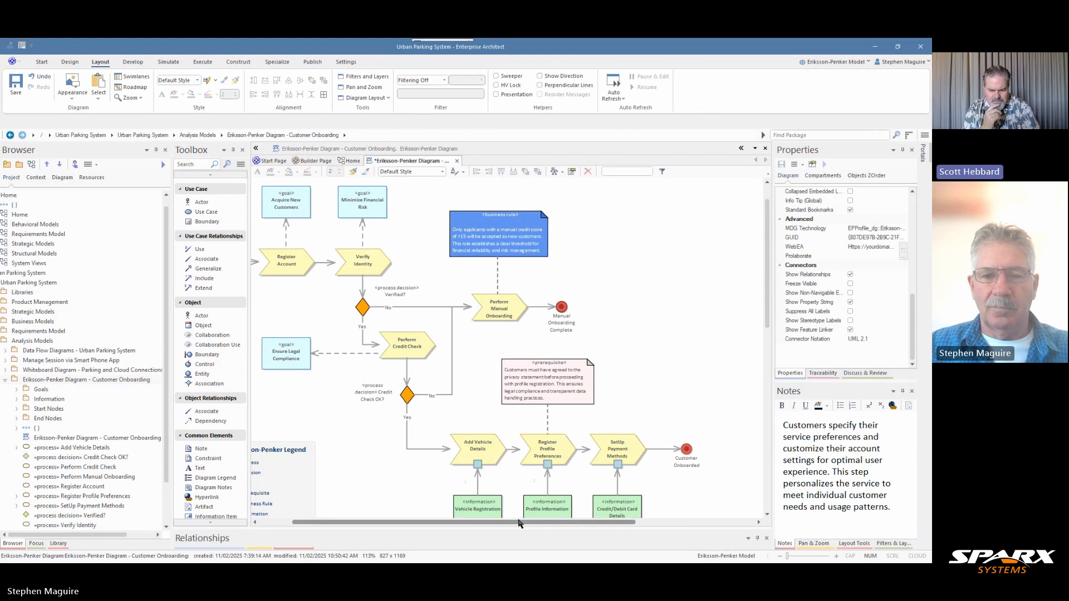
drag(518, 523, 484, 523)
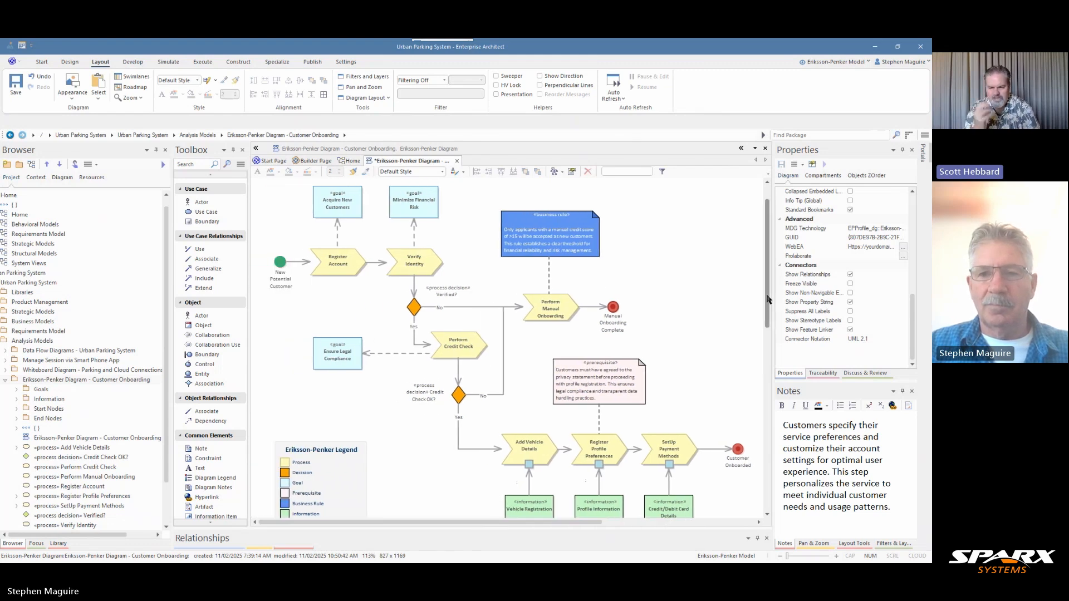
drag(768, 300, 767, 296)
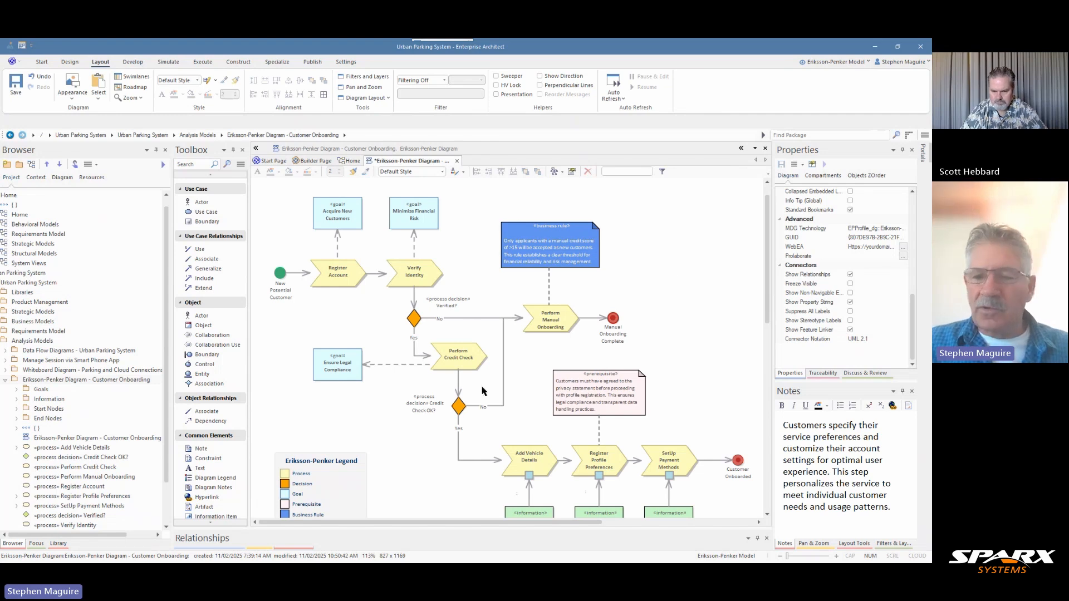
click(811, 547)
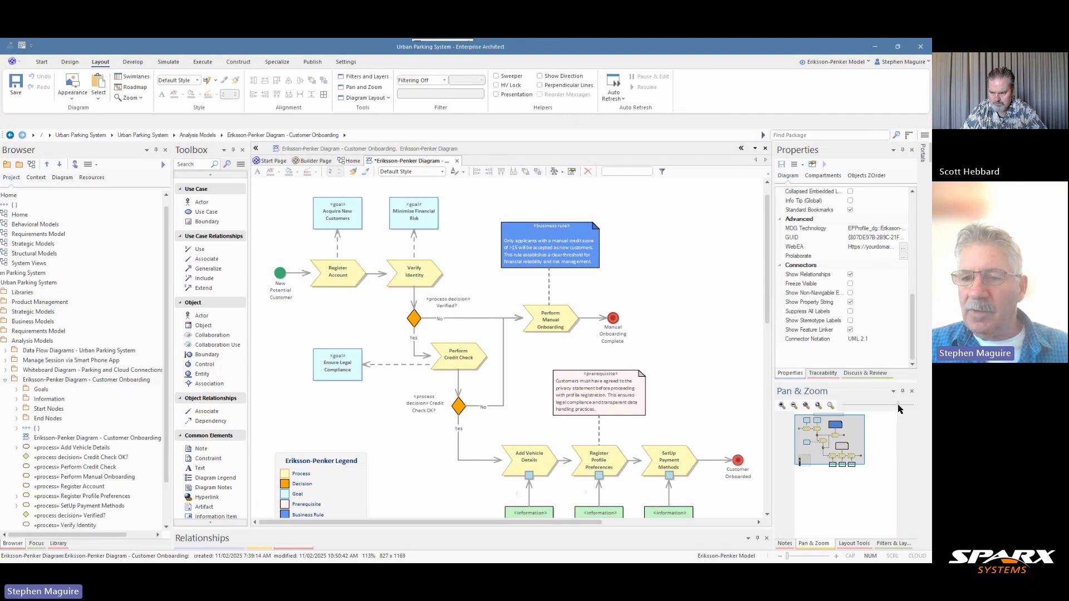
drag(898, 408, 894, 410)
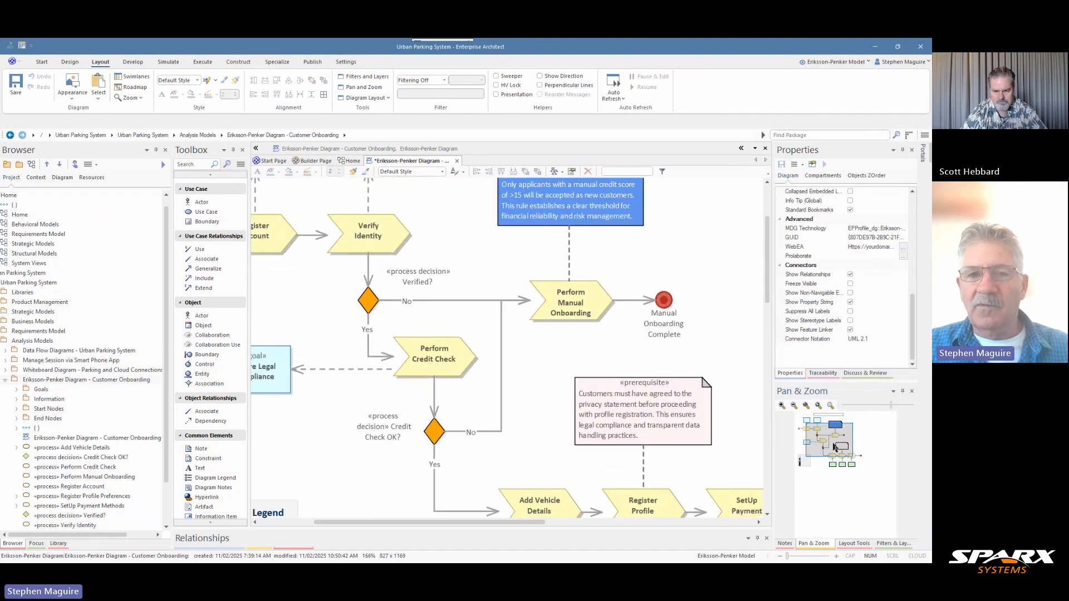
drag(836, 447, 813, 459)
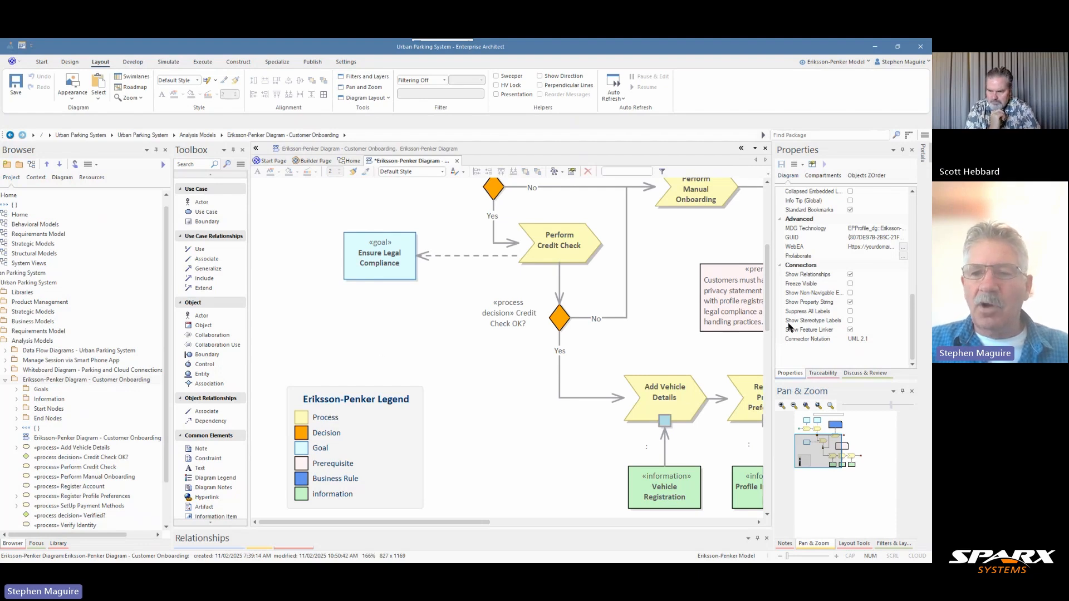
drag(770, 277, 772, 243)
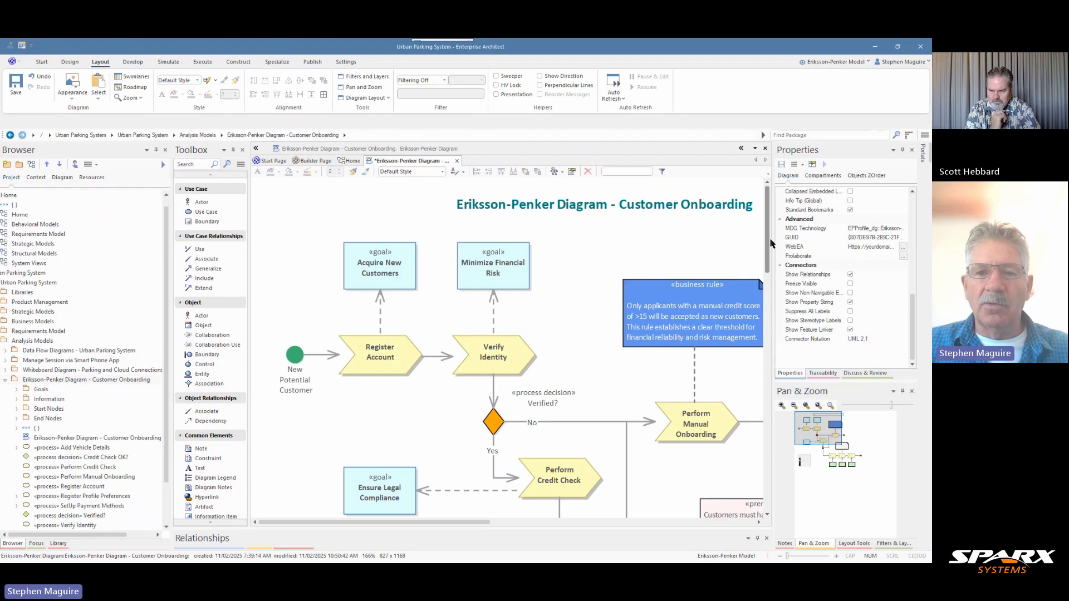
scroll(771, 251, down, 2)
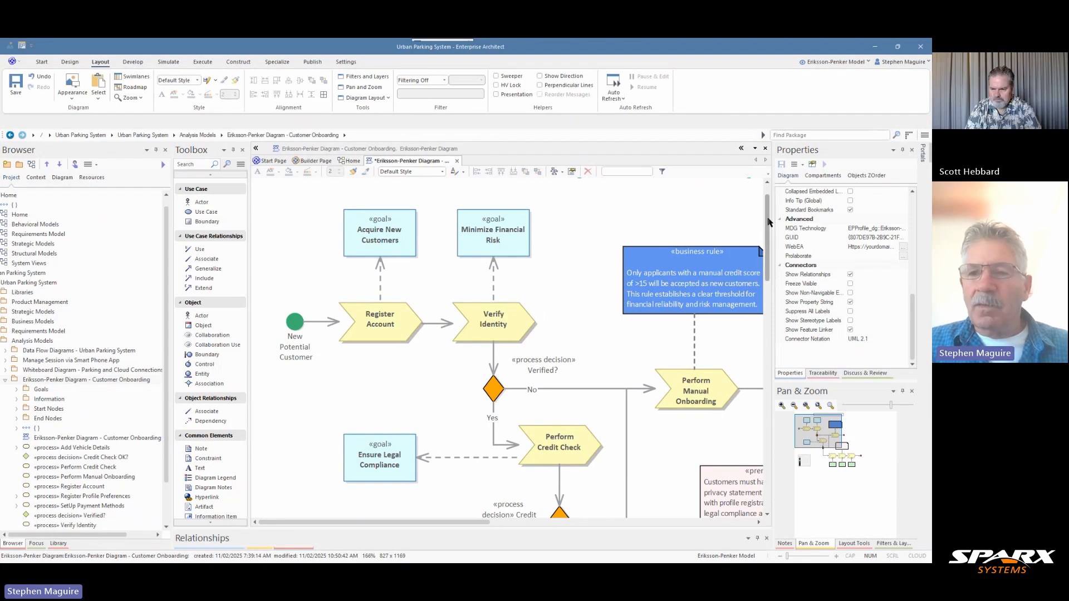
scroll(769, 223, down, 5)
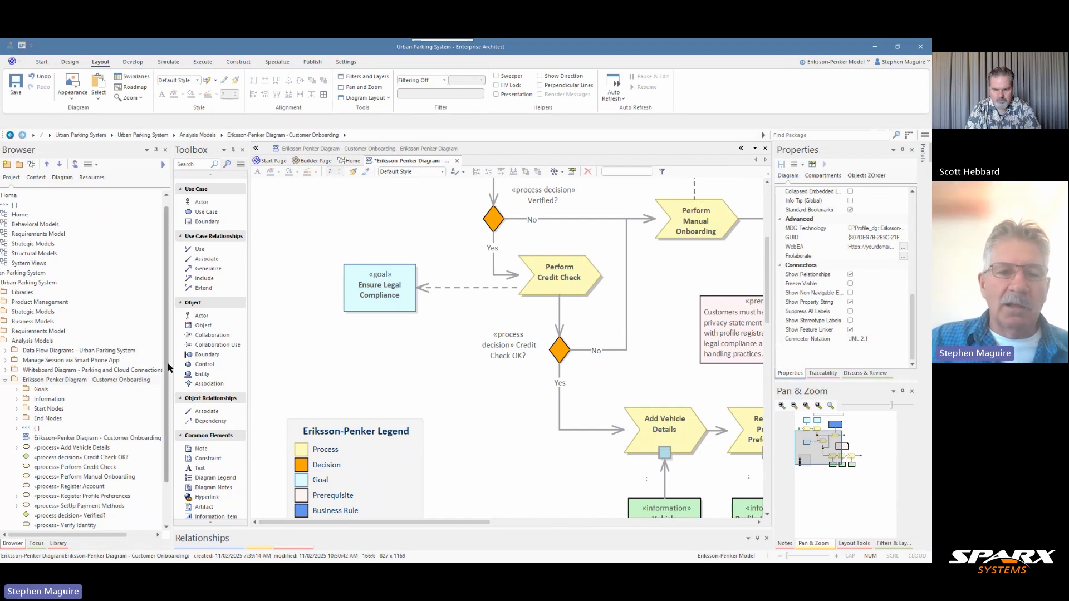
Expand the Legends package under Libraries in the project browser and select the Eriksson-Penker Legend
scroll(131, 411, up, 1)
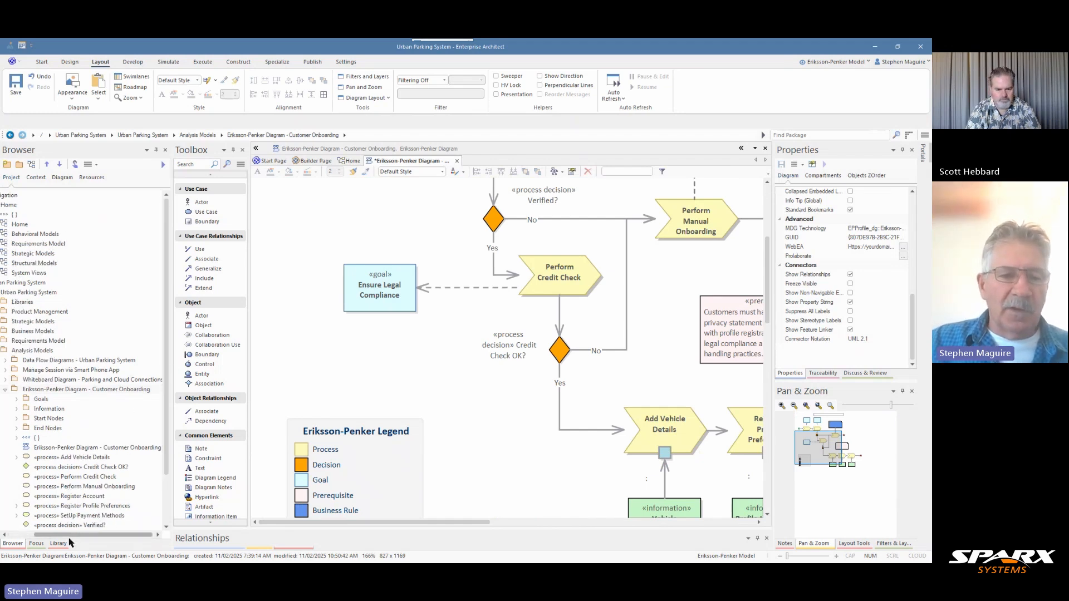
drag(69, 535, 43, 539)
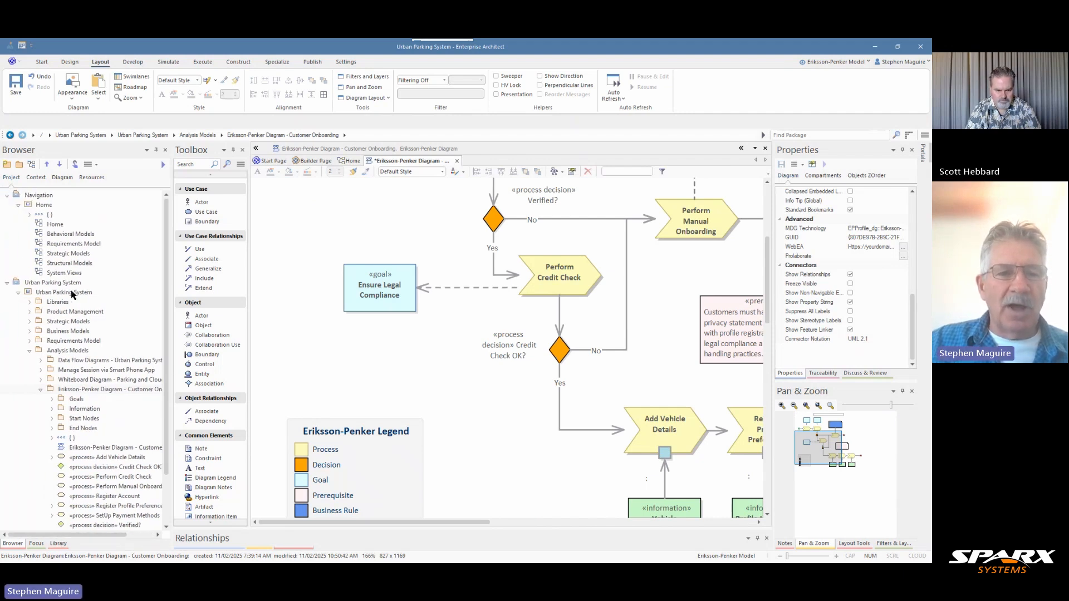
click(30, 302)
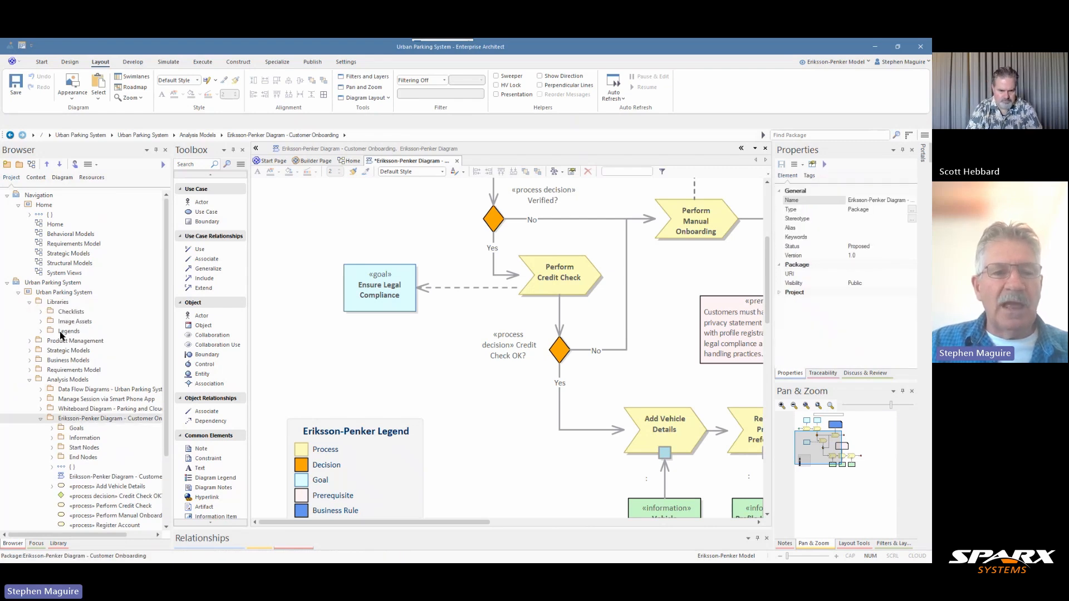
click(41, 332)
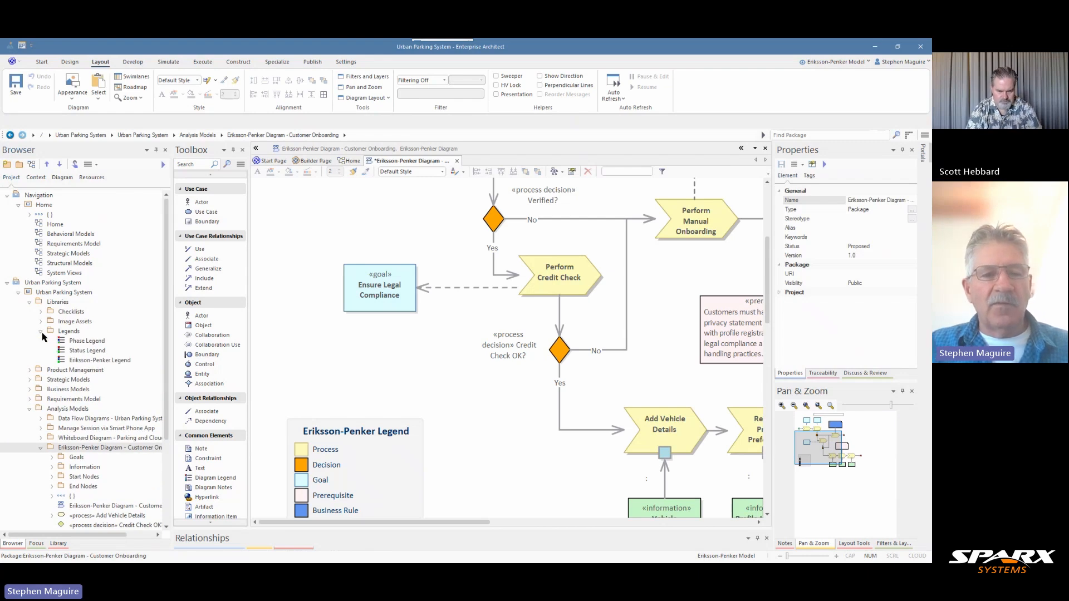
click(87, 362)
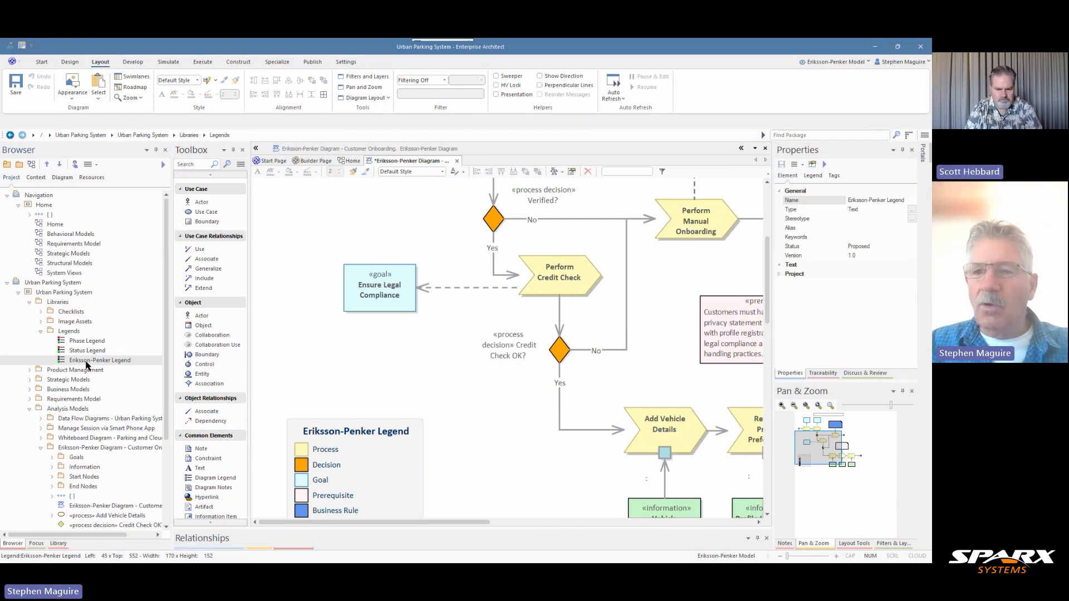
Make the Eriksson-Penker Legend on the diagram selectable, and open its legend properties
right_click(301, 432)
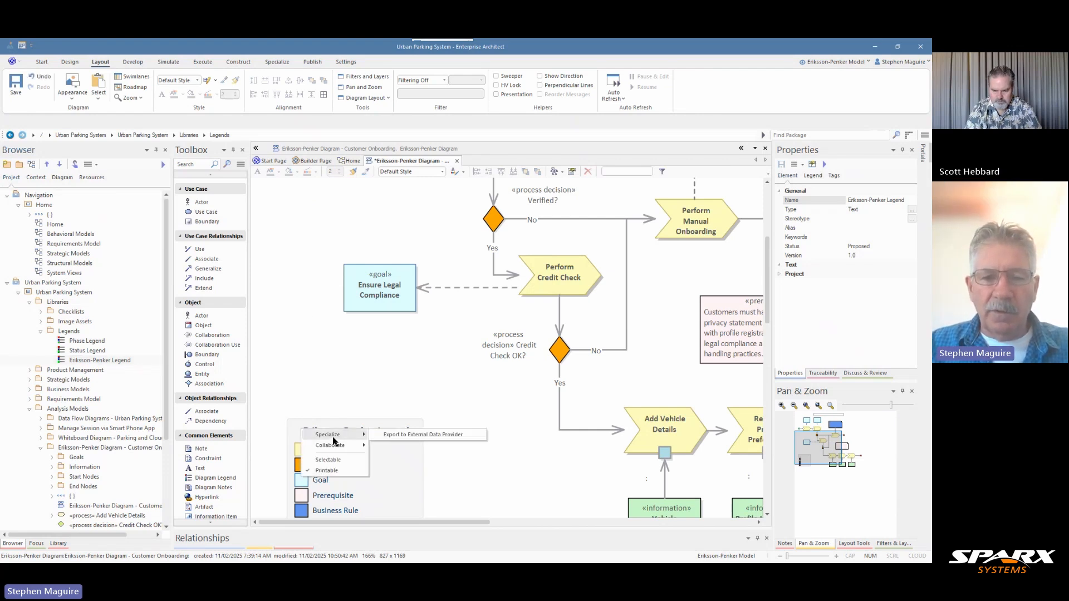
click(334, 460)
click(388, 425)
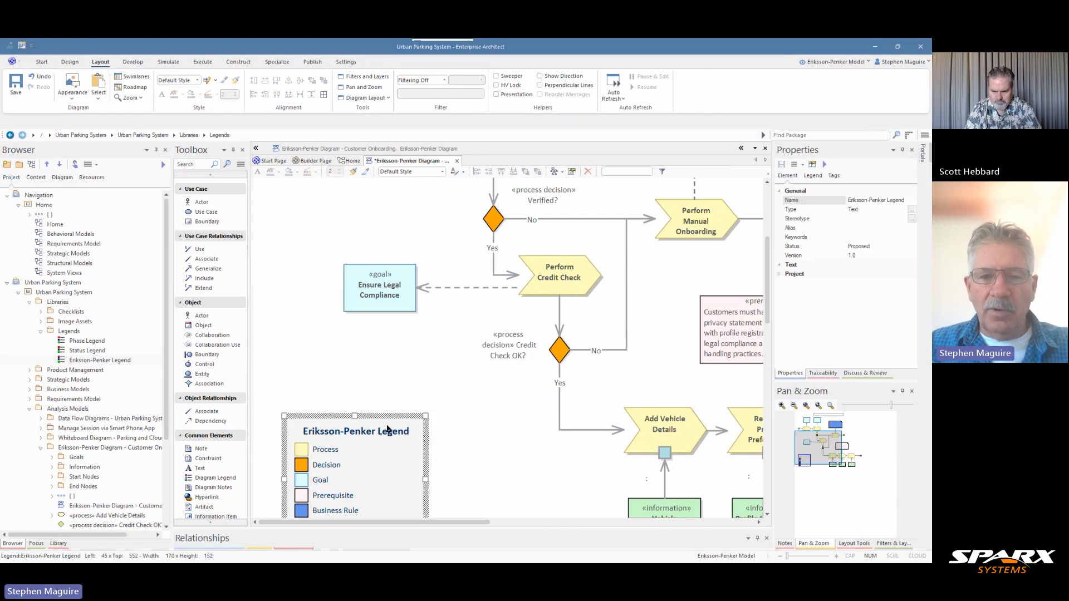
click(812, 177)
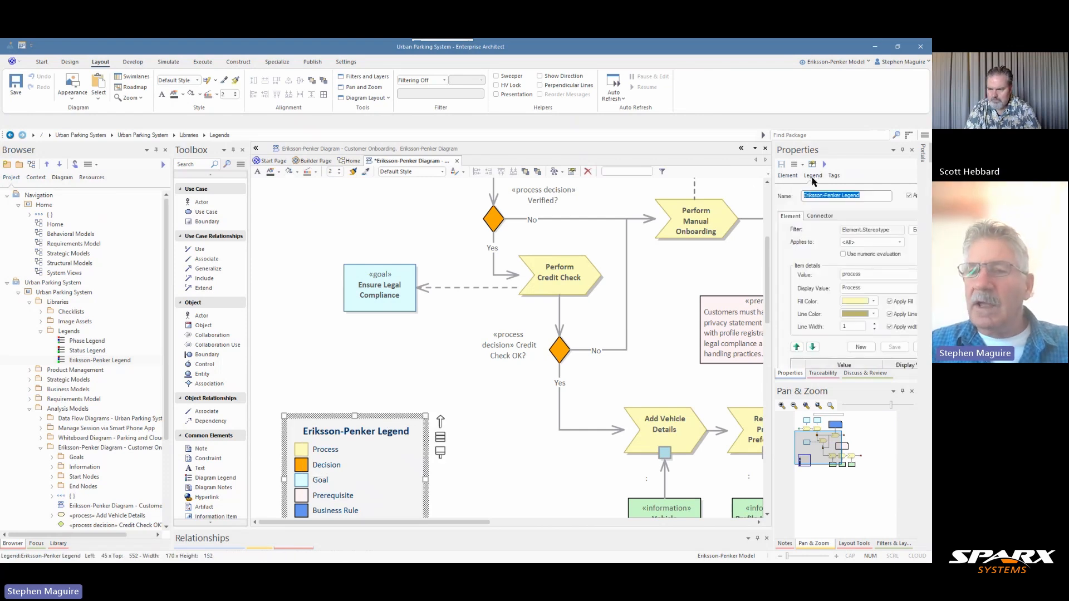
Turn the legend's auto color off and back on, saving the legend each time to compare the diagram's element colours
click(908, 195)
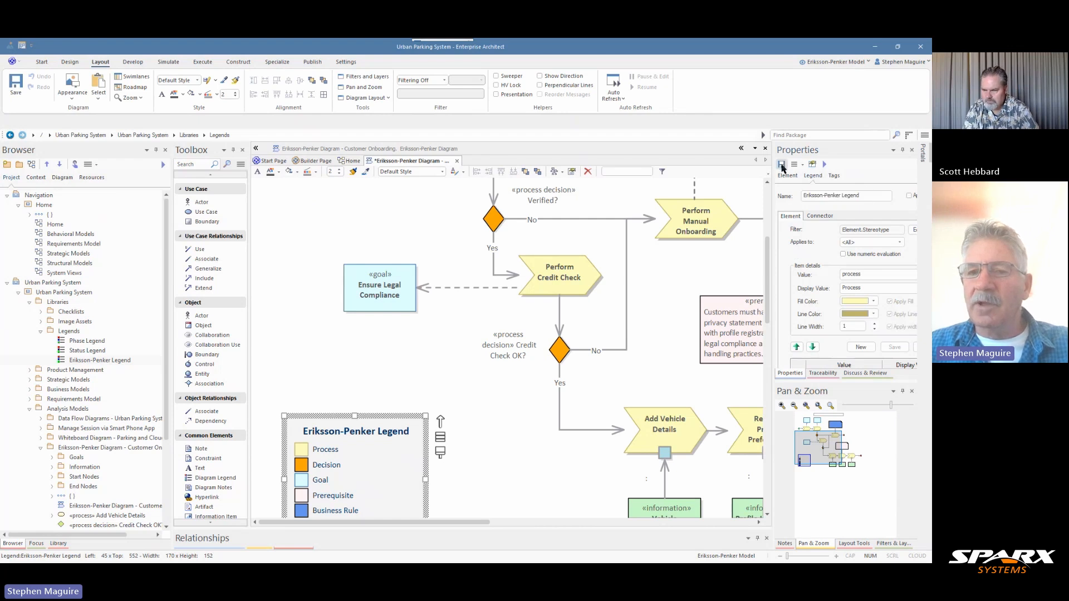
scroll(607, 313, up, 3)
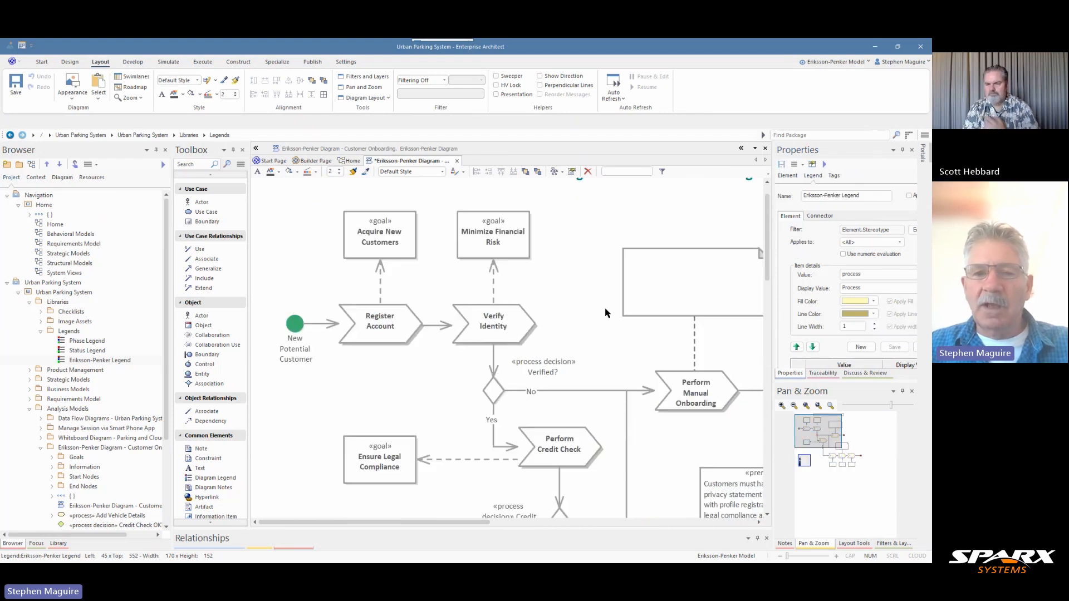
scroll(607, 313, down, 3)
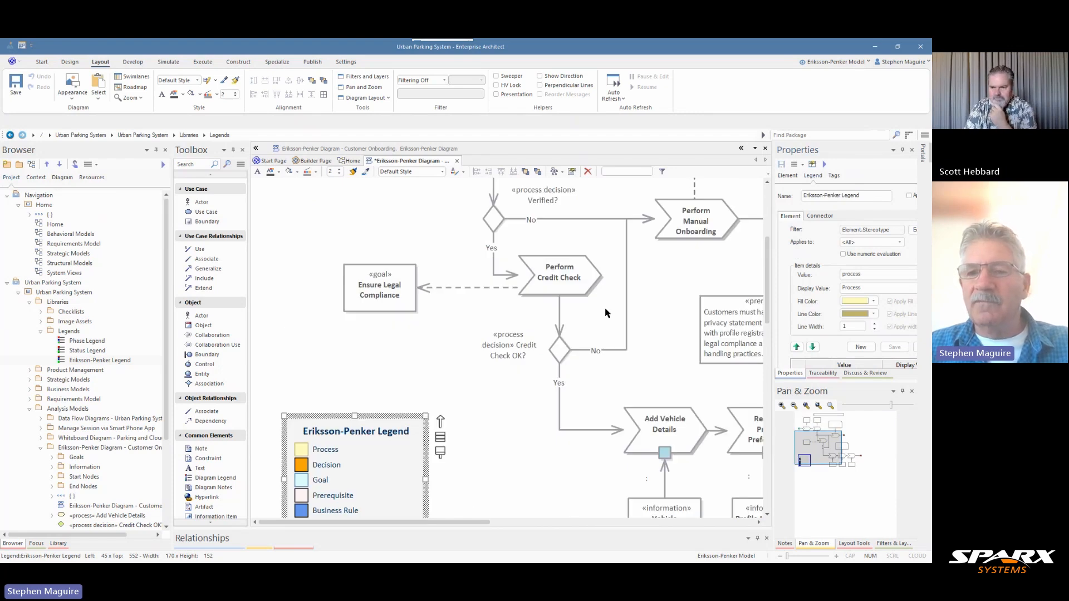
click(910, 196)
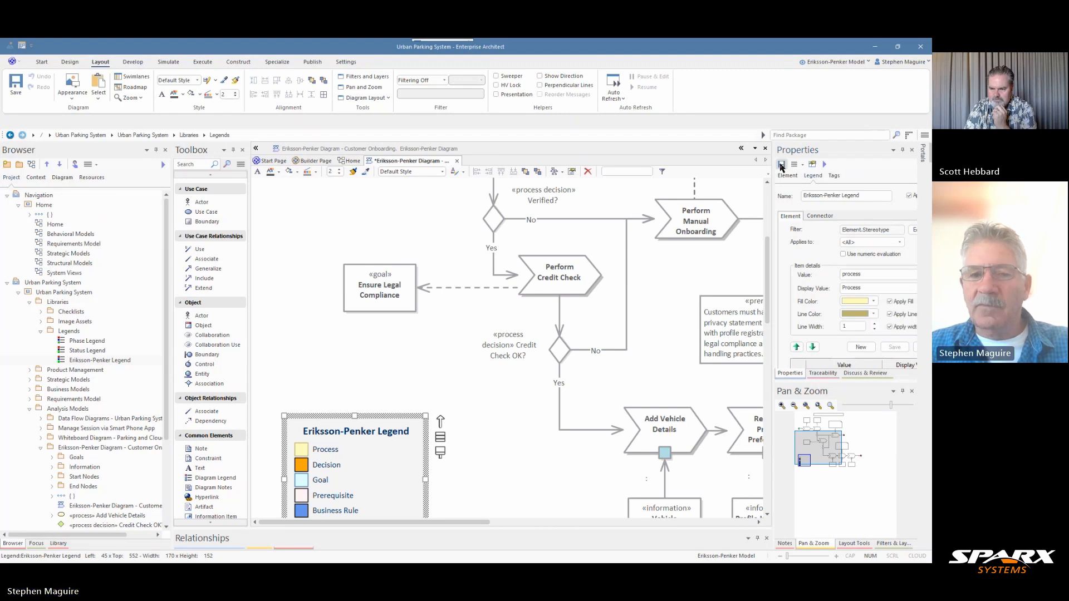
click(782, 165)
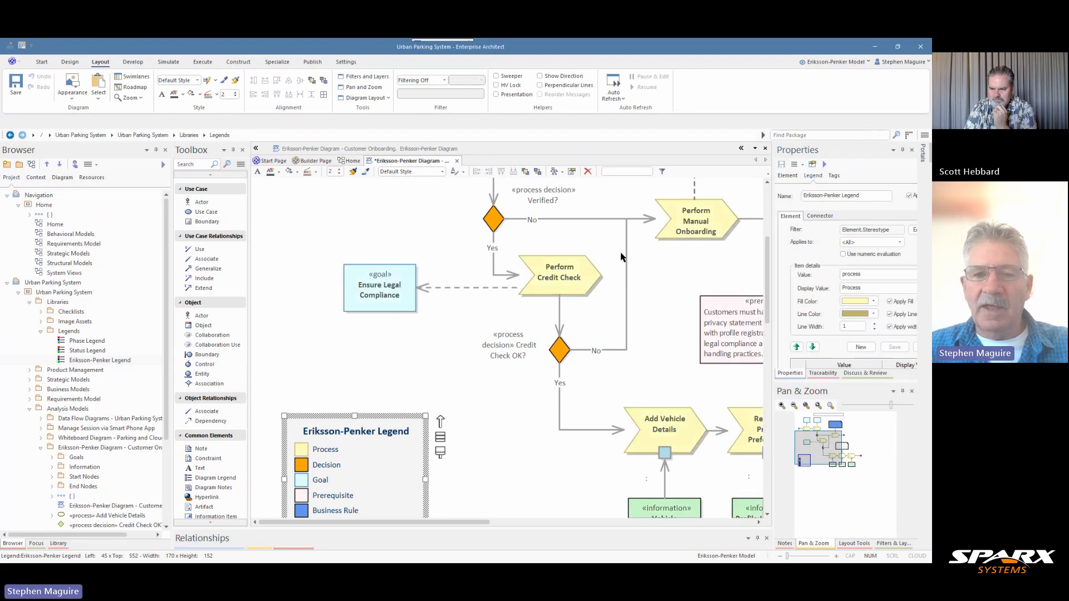
Turn off the Selectable behavior of the Eriksson-Penker Legend on the diagram
right_click(365, 419)
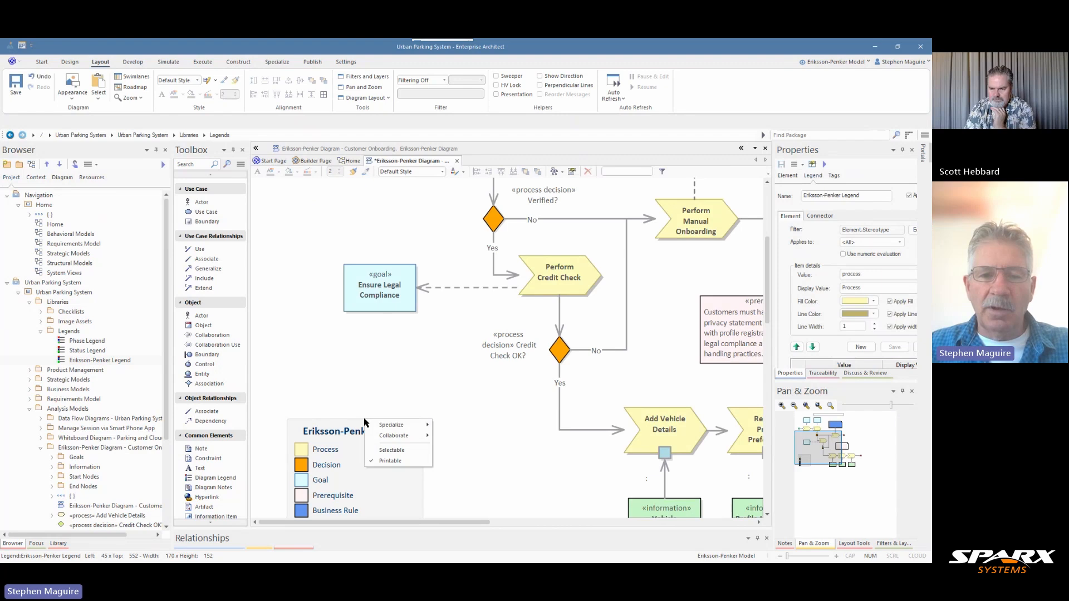
click(392, 451)
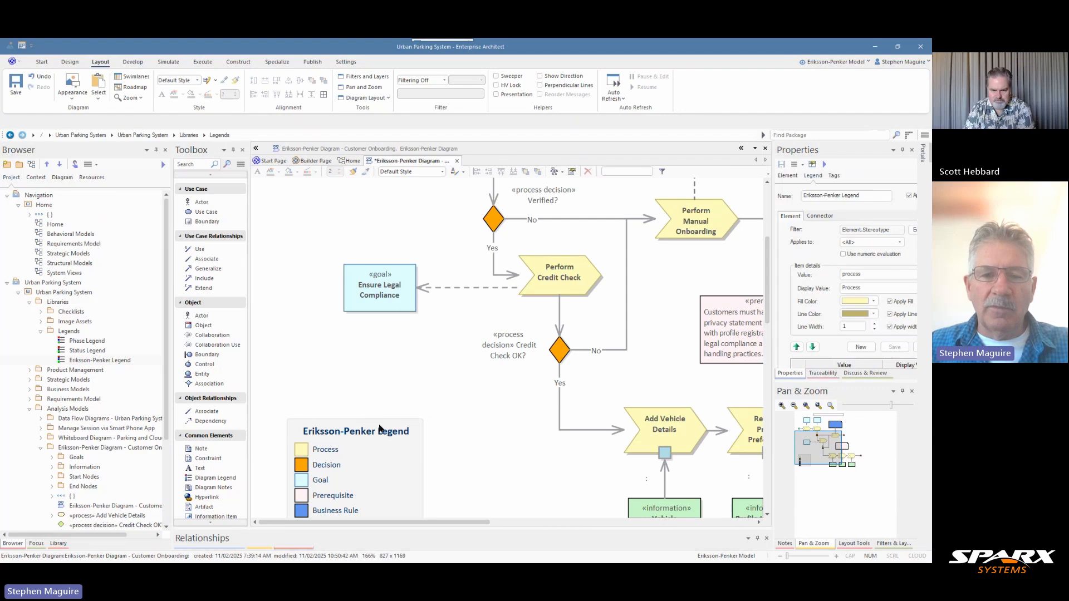
click(380, 428)
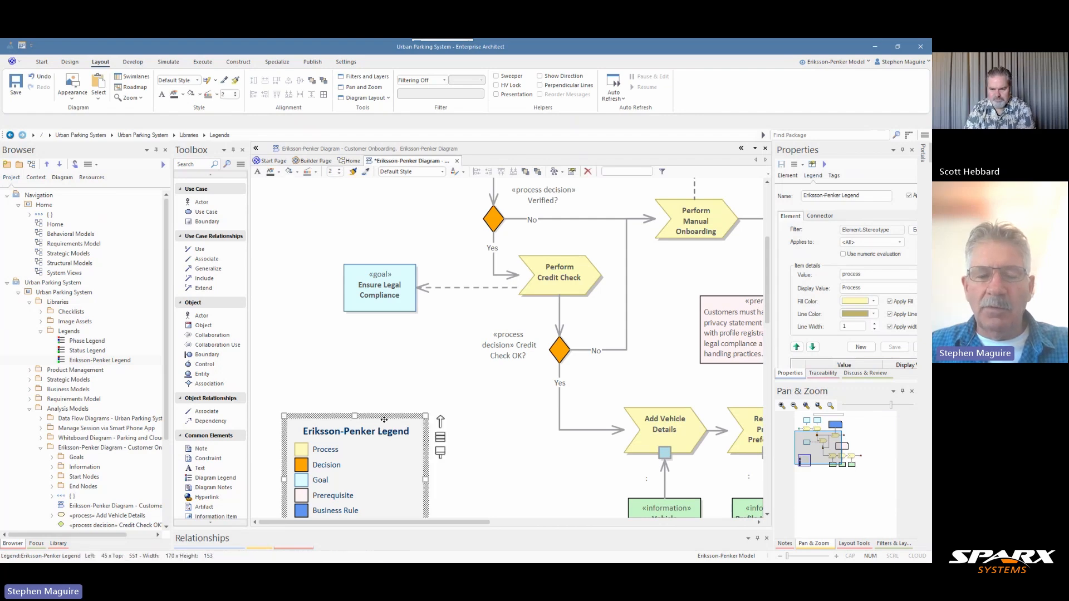
right_click(378, 432)
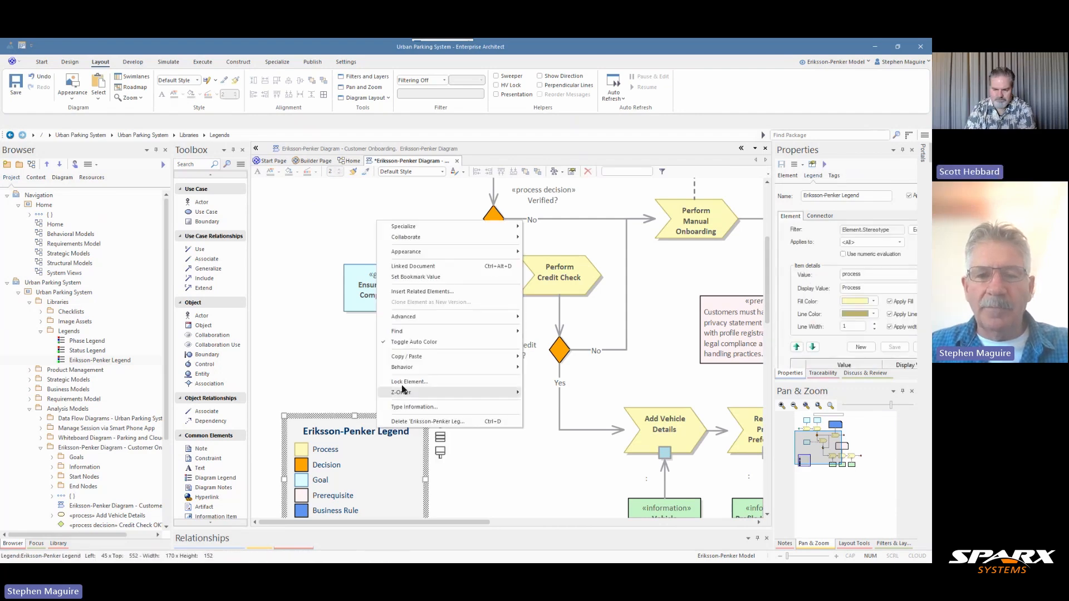
mouse_move(426, 367)
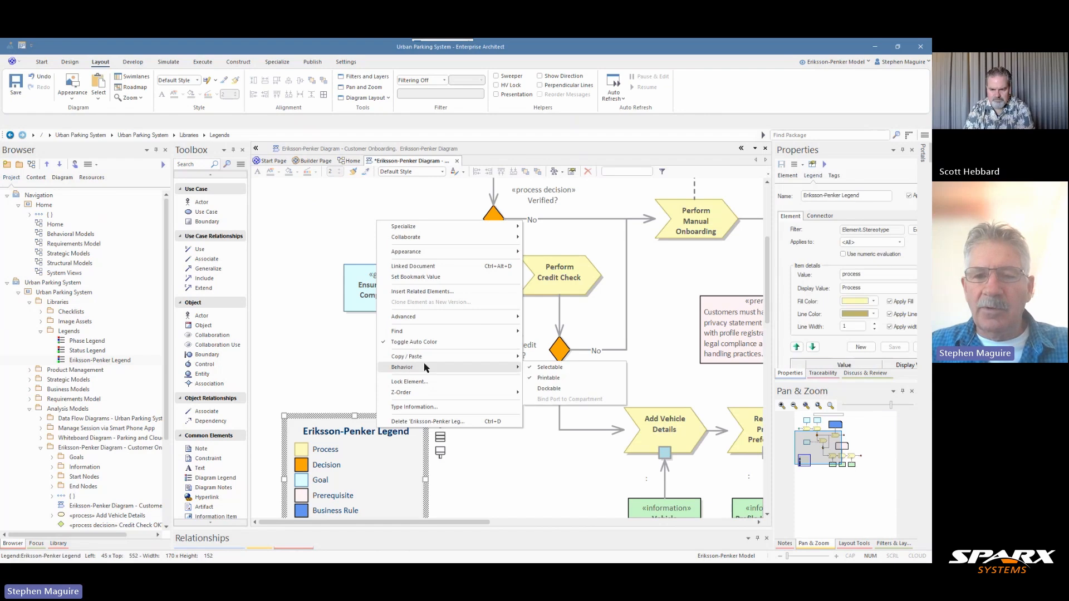
click(578, 370)
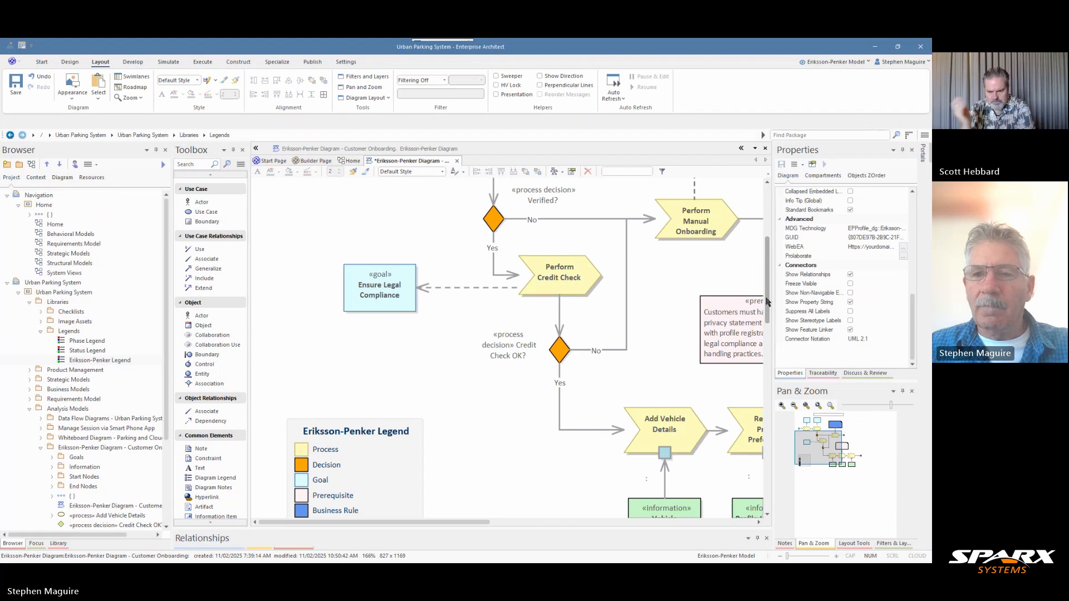
Look over the coloured elements and save the Customer Onboarding diagram
scroll(766, 248, up, 3)
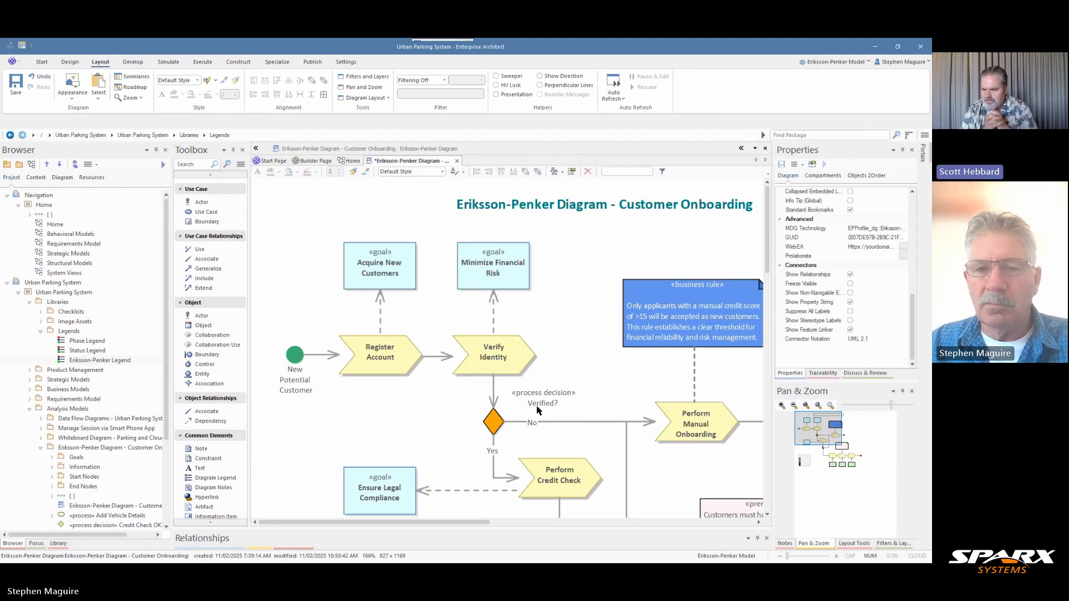
scroll(480, 376, down, 3)
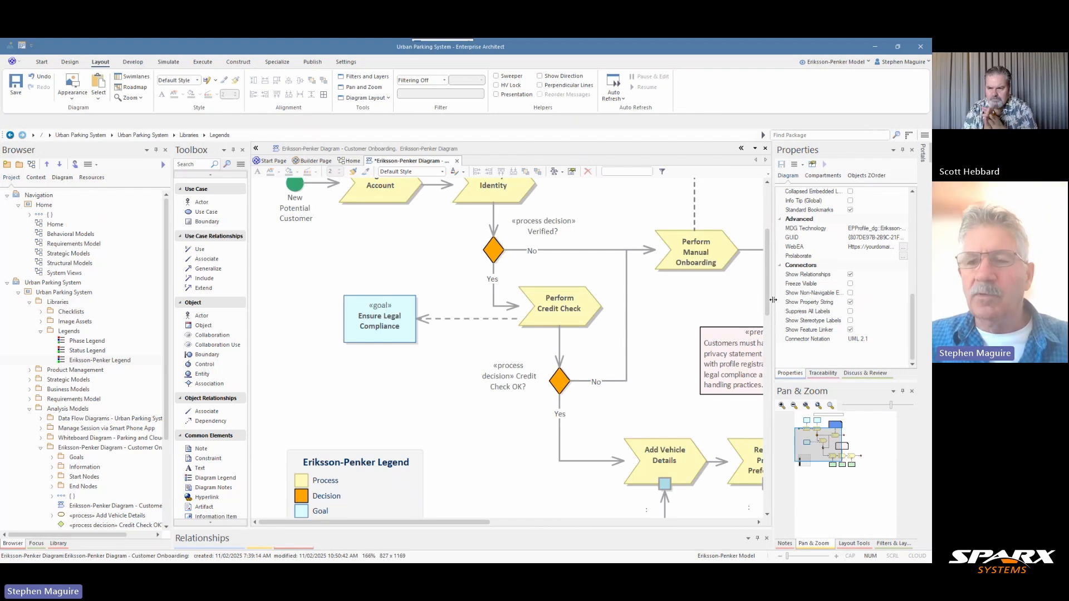
drag(766, 305, 759, 270)
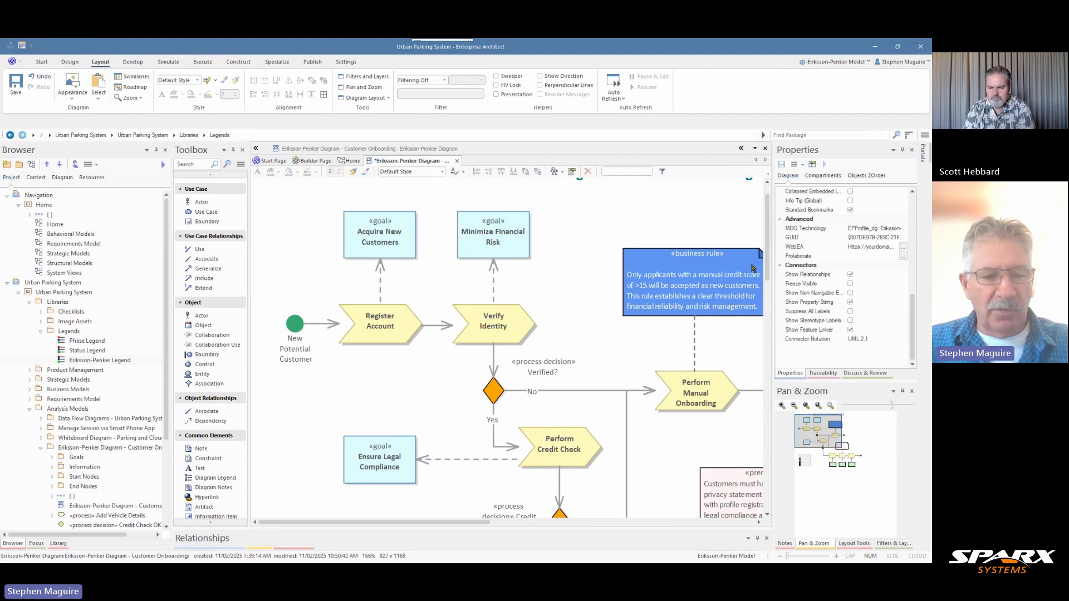
key(ctrl+s)
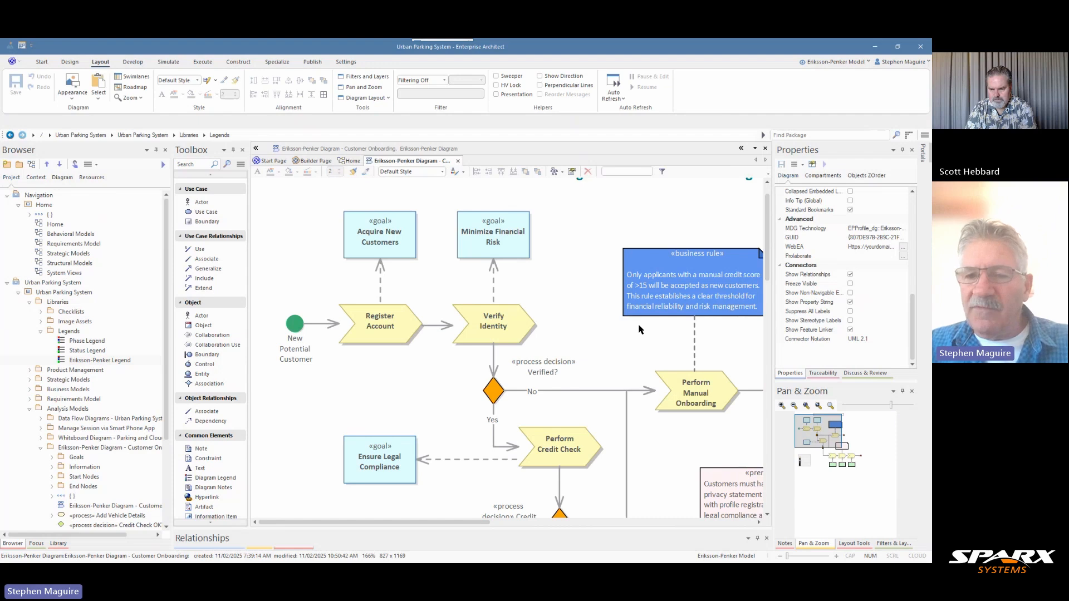
Read the notes of the business rule above Perform Manual Onboarding and of the prerequisite above Register Profile Preferences
drag(826, 434, 837, 437)
click(627, 246)
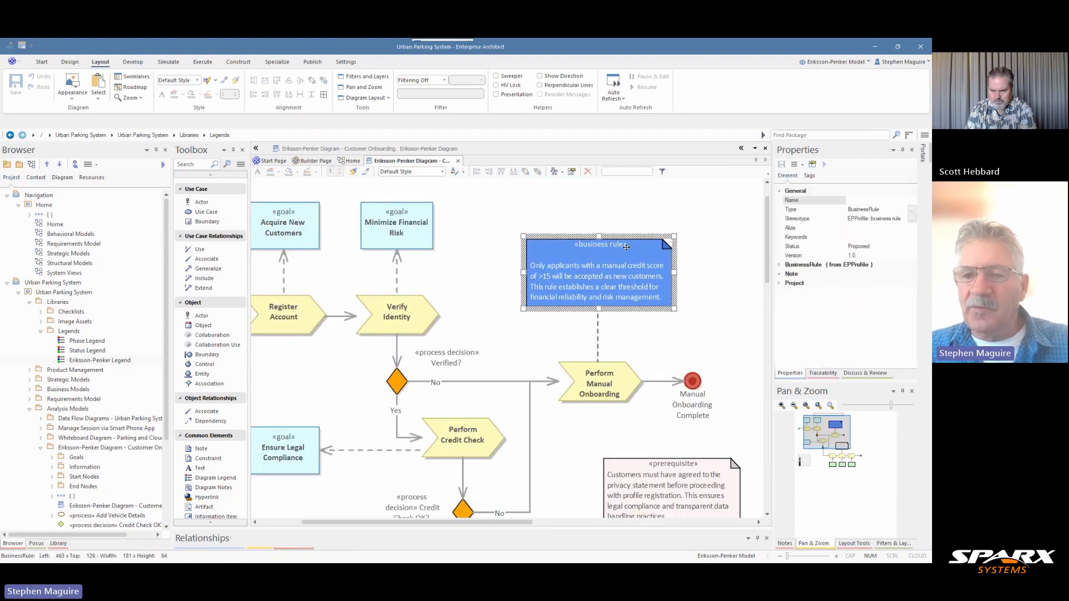
click(785, 543)
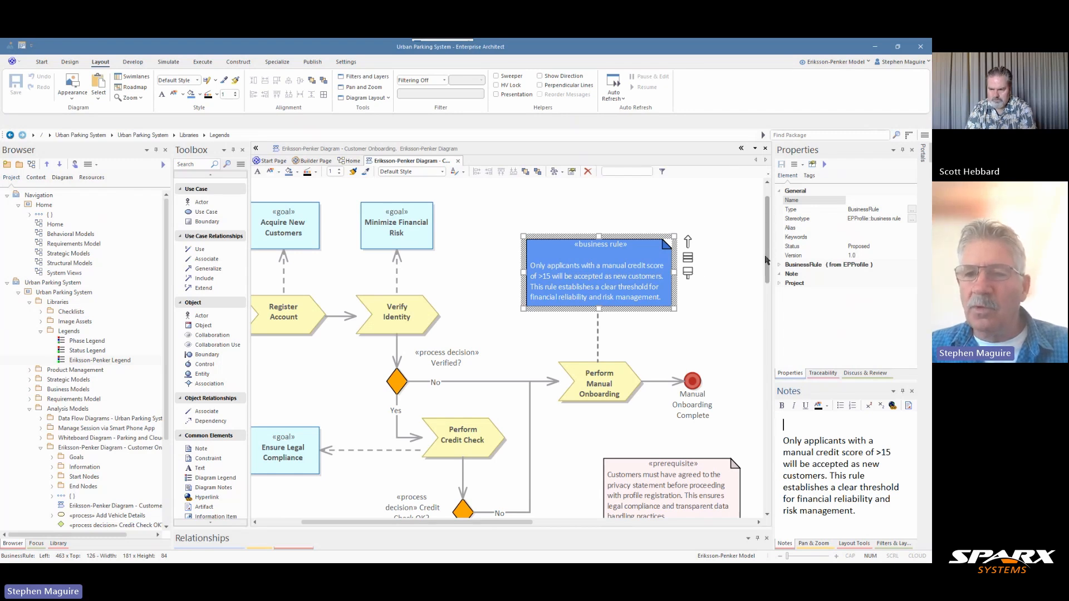
scroll(767, 270, down, 1)
scroll(768, 270, down, 3)
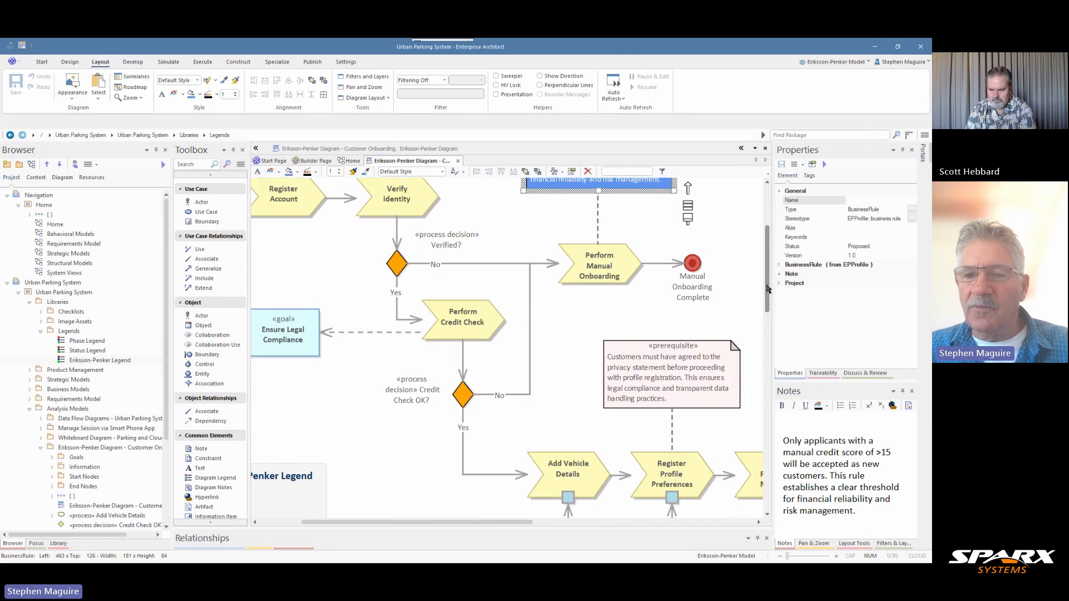
click(668, 371)
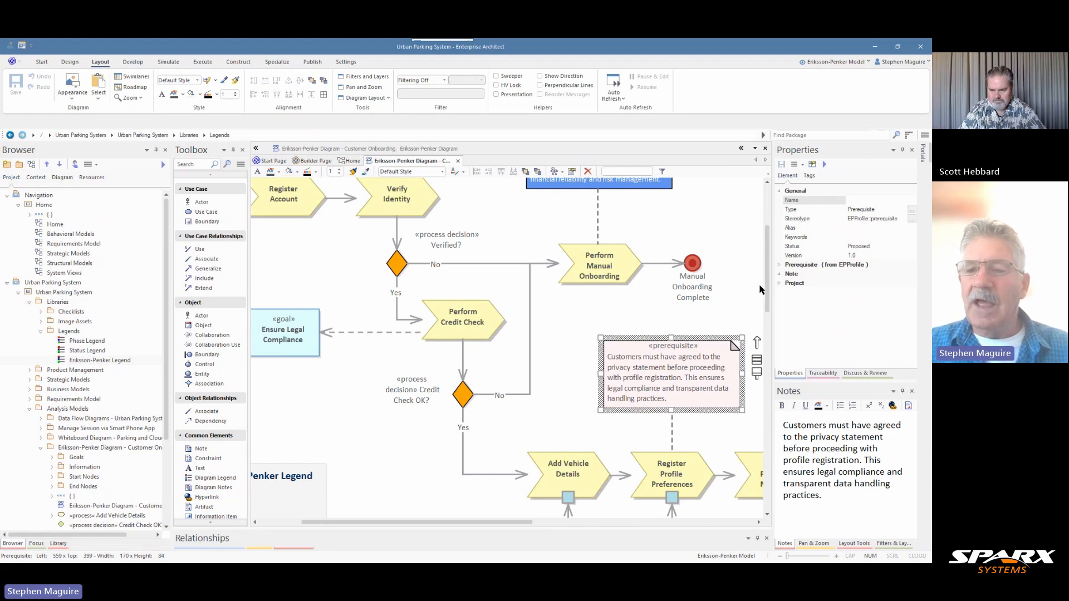
Read the notes of the Vehicle Registration, Profile Information and Credit/Debit Card Details information elements
drag(769, 291, 769, 325)
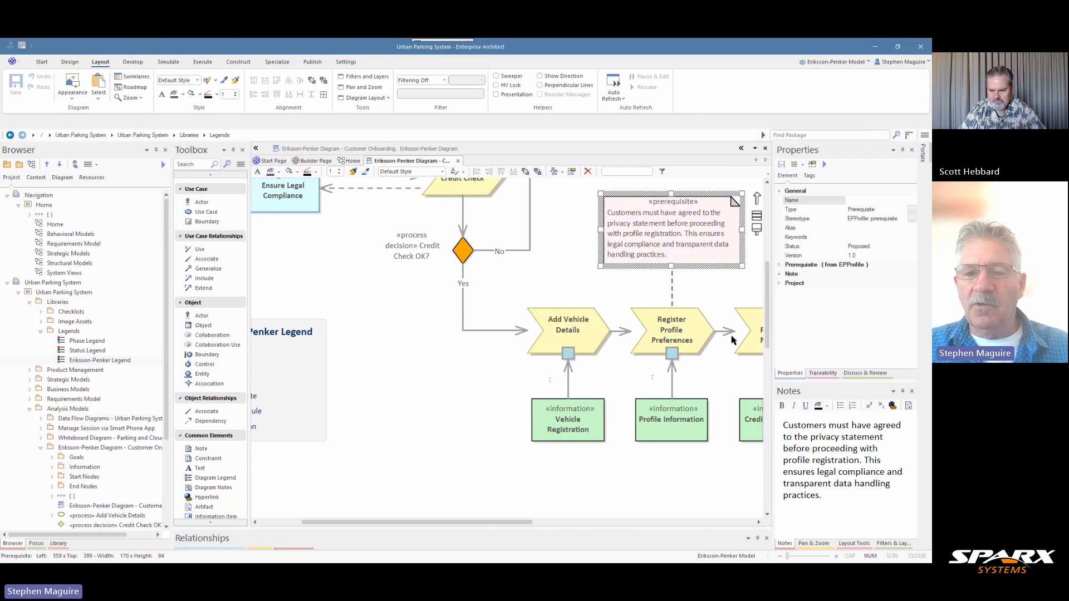
click(570, 421)
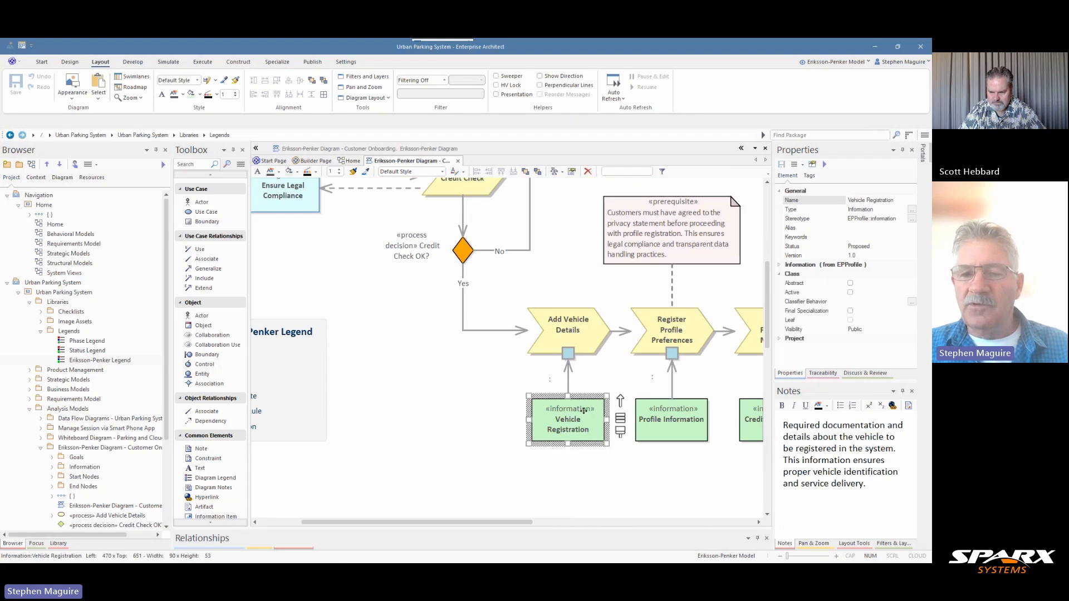
click(657, 421)
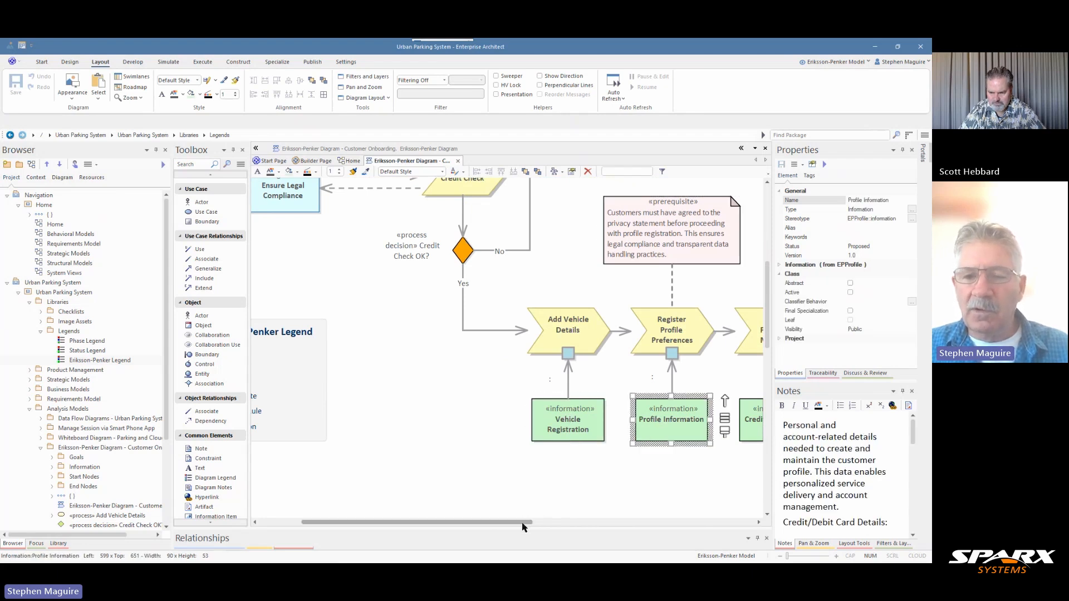
drag(521, 523, 568, 536)
click(665, 430)
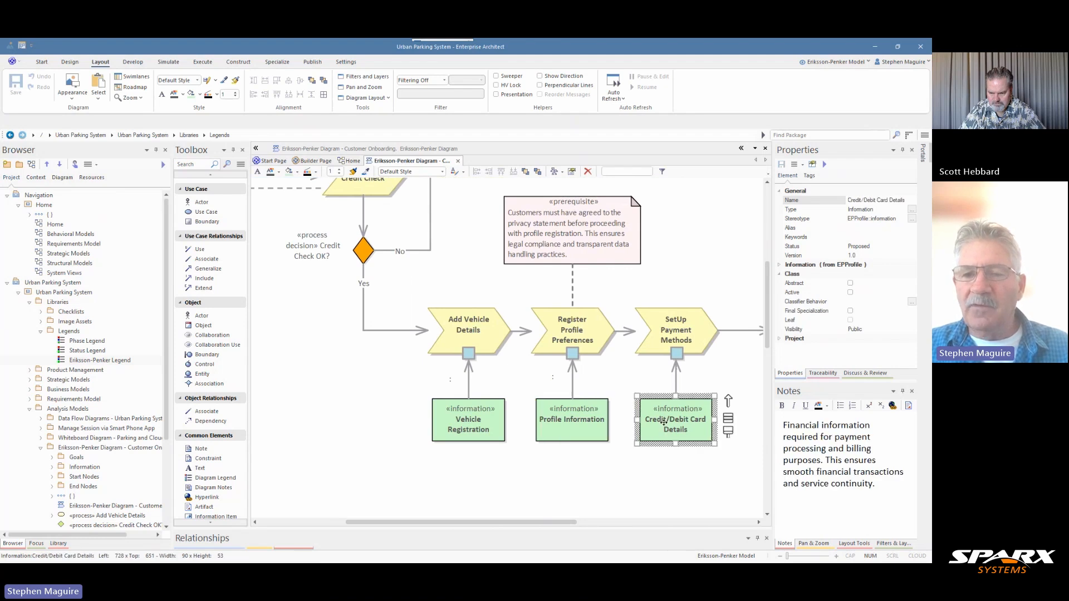
click(490, 418)
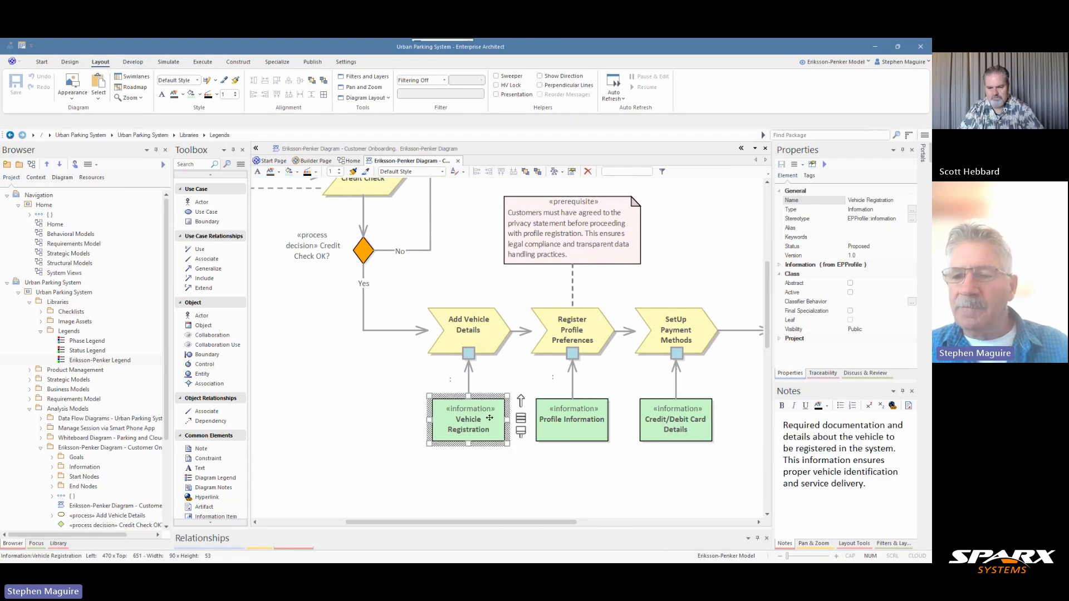
click(543, 432)
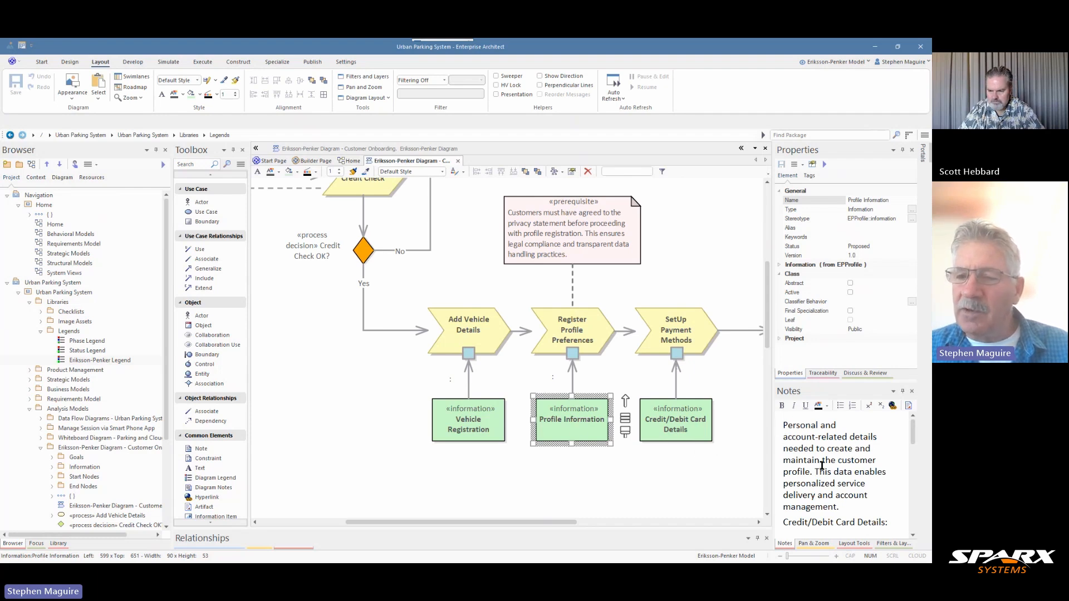
scroll(835, 462, down, 1)
scroll(835, 463, down, 1)
scroll(835, 462, up, 2)
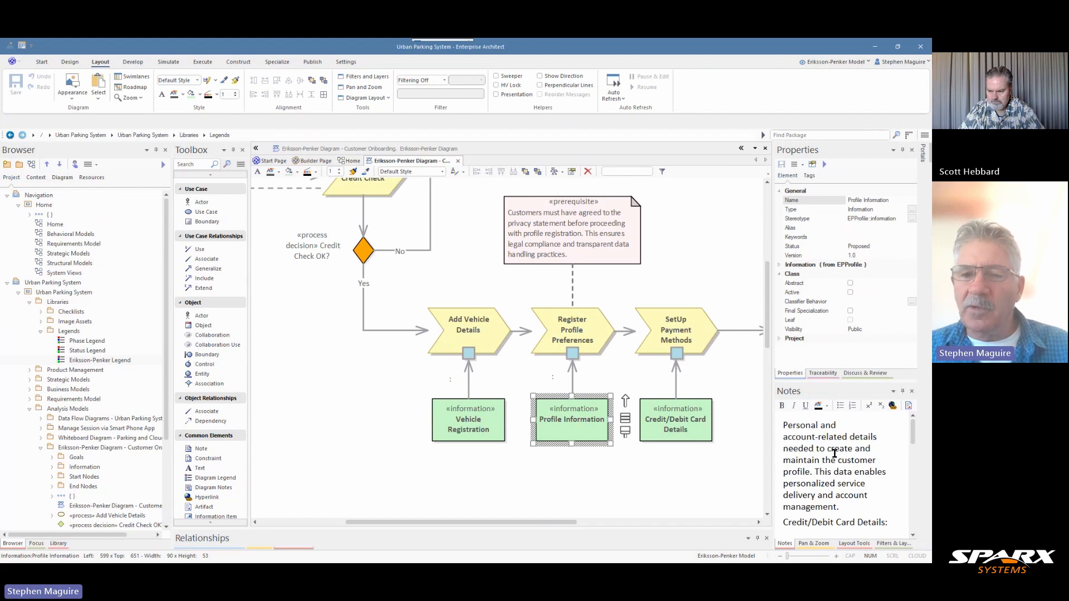
Read the notes of the Add Vehicle Details process and the Credit Check OK? decision
click(494, 325)
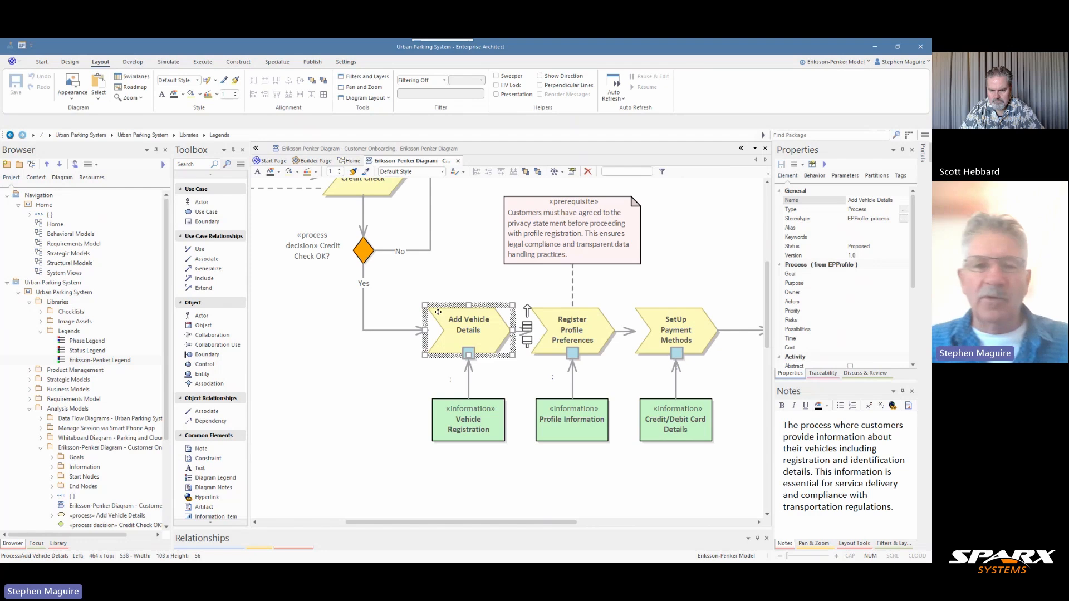
click(362, 255)
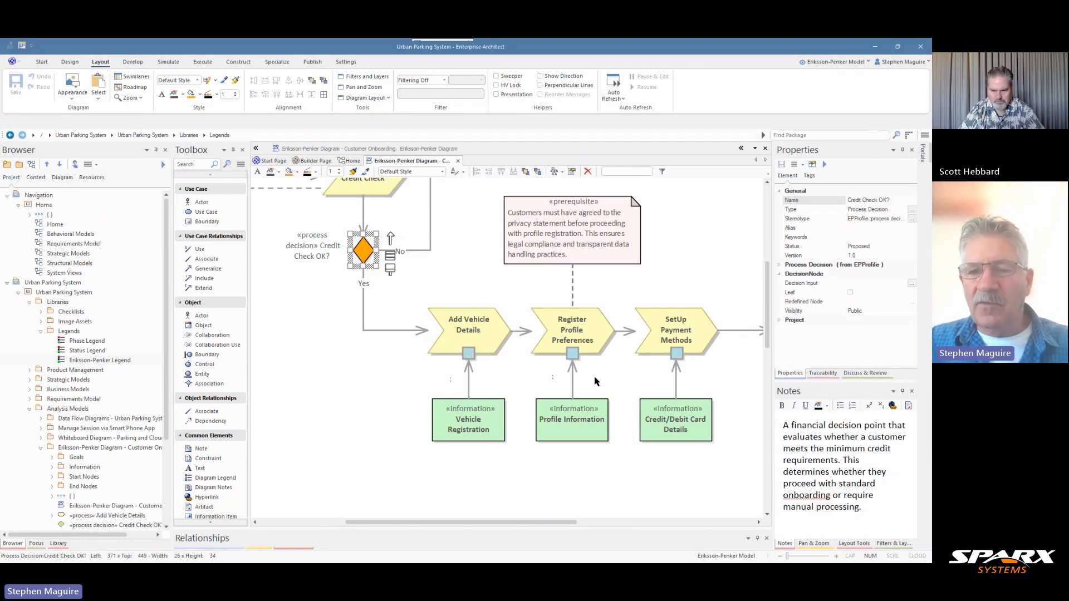
drag(767, 326, 766, 305)
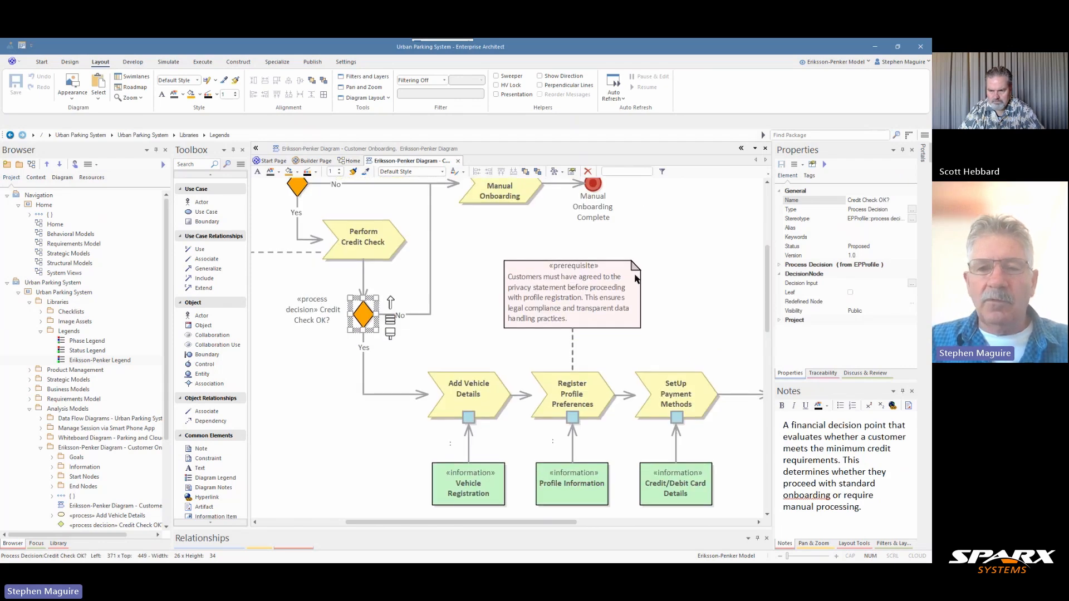
Review the onboarding flow from the goals and business rule down through both decisions to the legend
drag(544, 522, 419, 509)
scroll(582, 374, up, 3)
scroll(581, 378, up, 1)
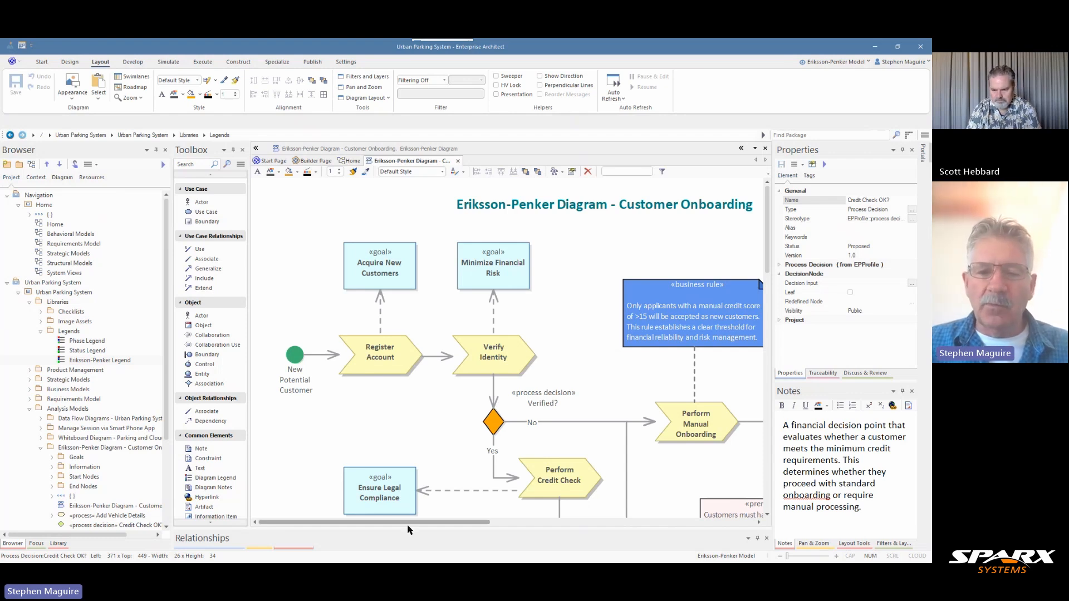
drag(413, 523, 452, 526)
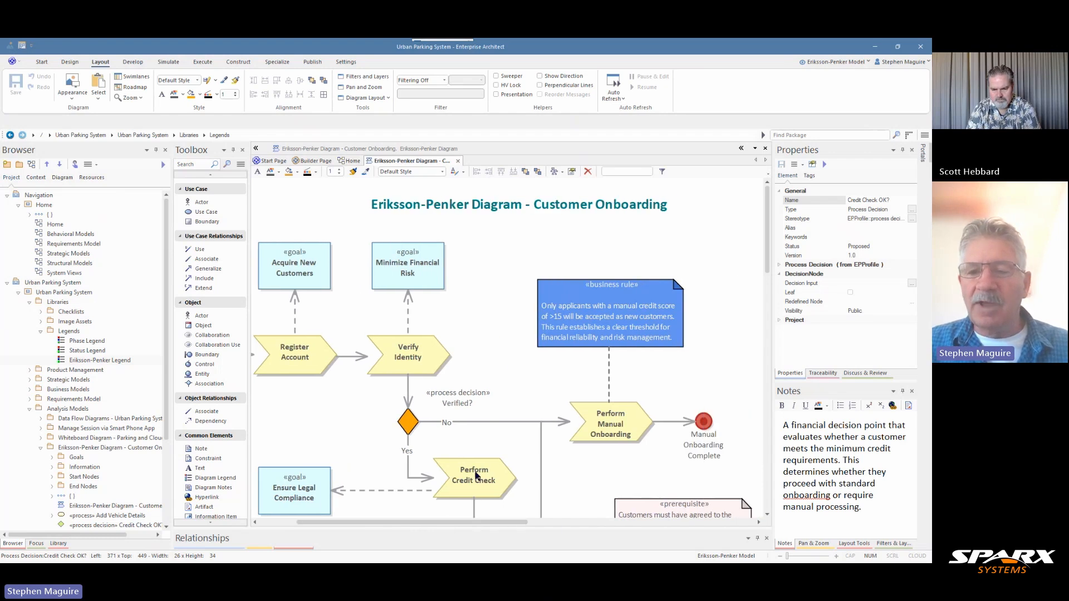
scroll(511, 389, down, 3)
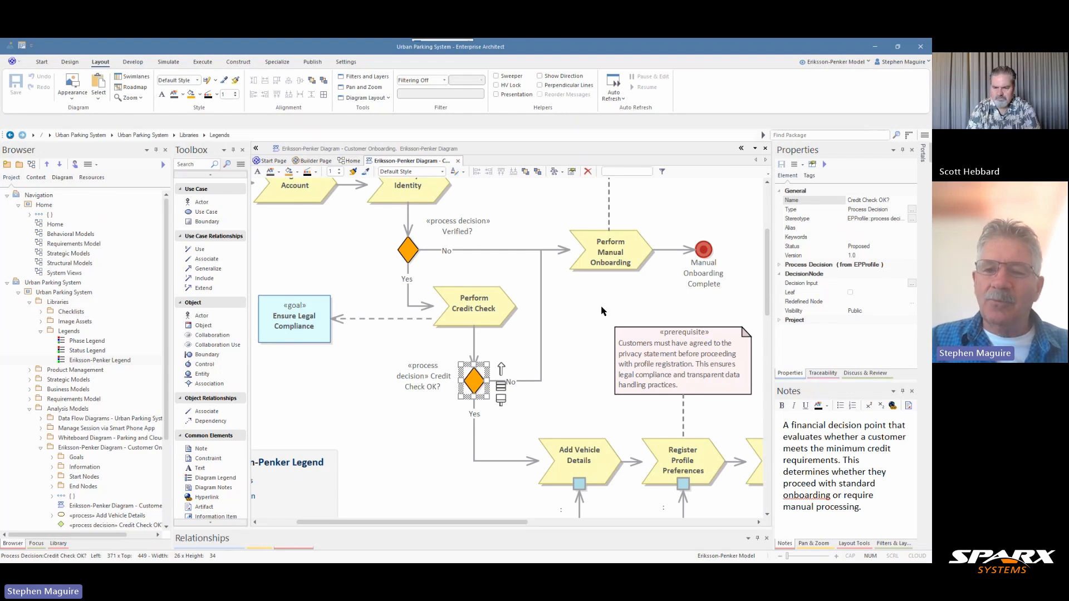
drag(482, 519, 416, 538)
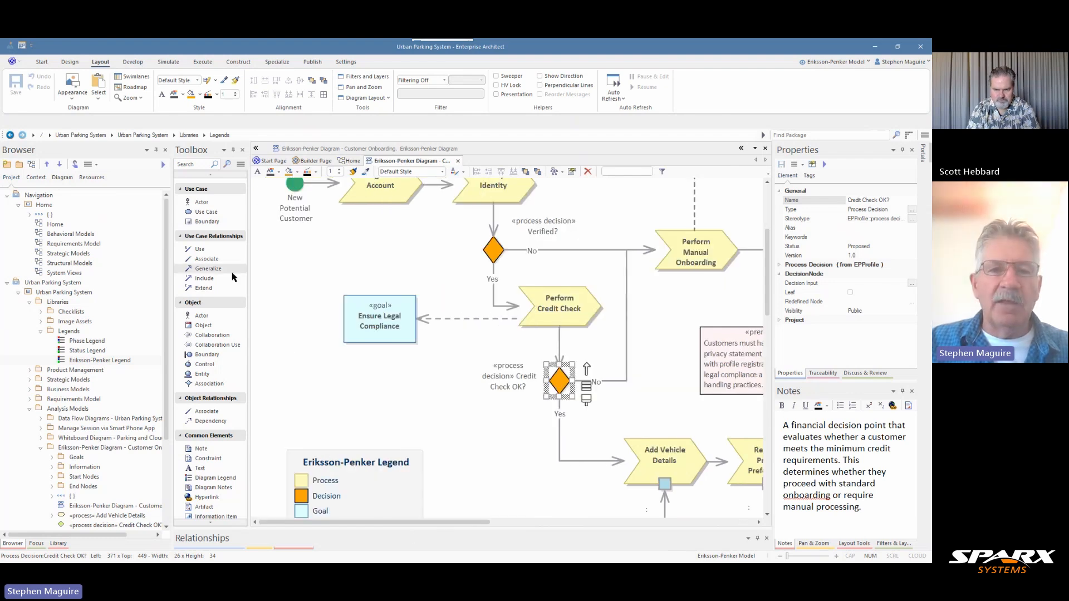
Examine the Eriksson-Penker element and relationship tools, and display the diagram overview focused on the goals and first processes
scroll(231, 273, up, 8)
scroll(230, 269, up, 5)
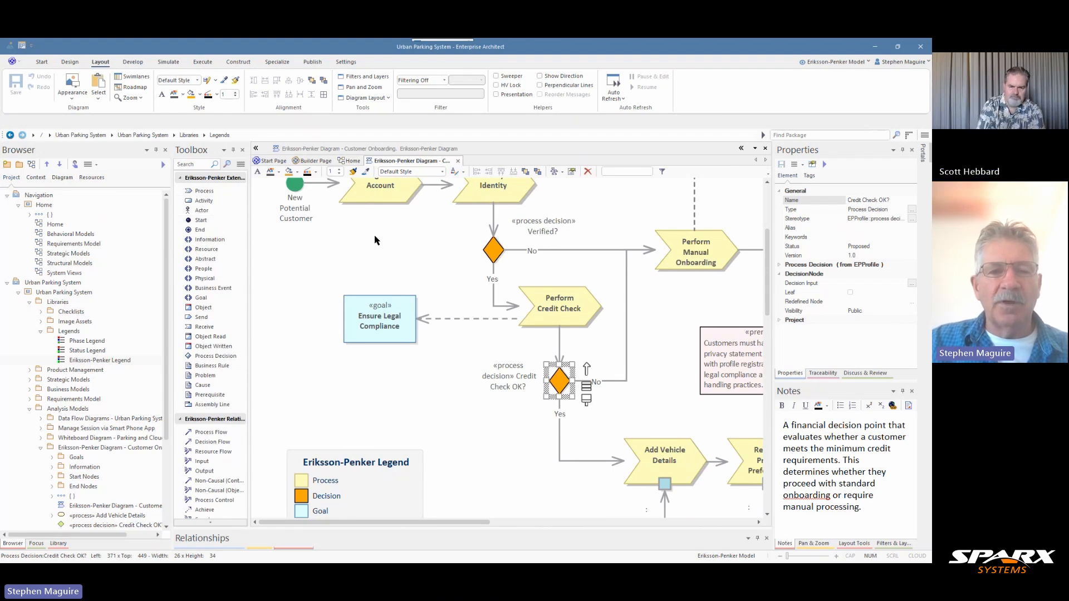
scroll(440, 260, up, 3)
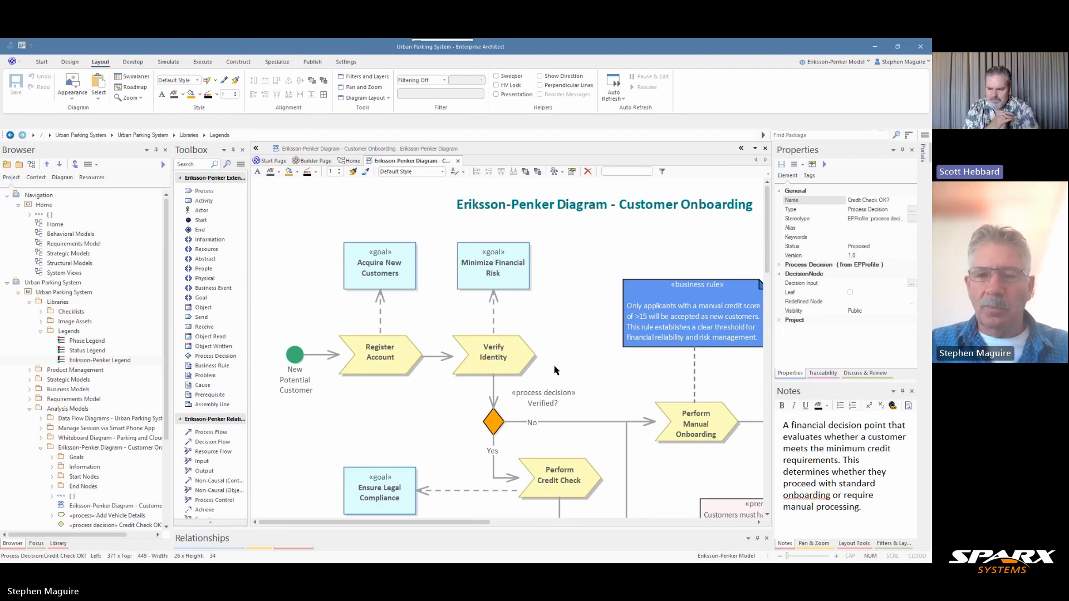
click(814, 543)
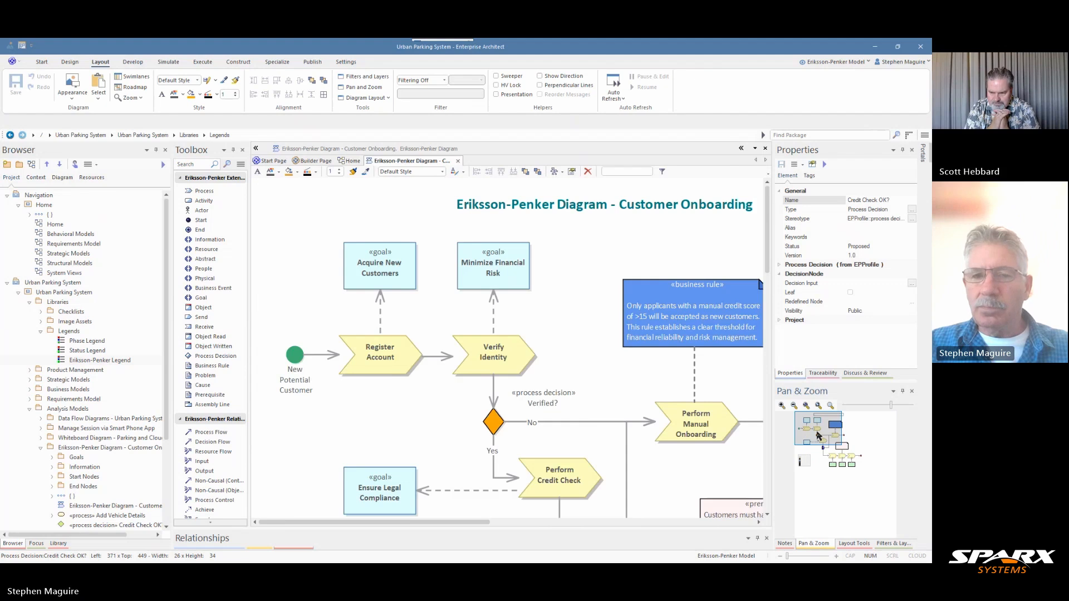
mouse_move(815, 436)
mouse_down()
mouse_move(819, 454)
mouse_move(832, 453)
mouse_move(818, 434)
mouse_up()
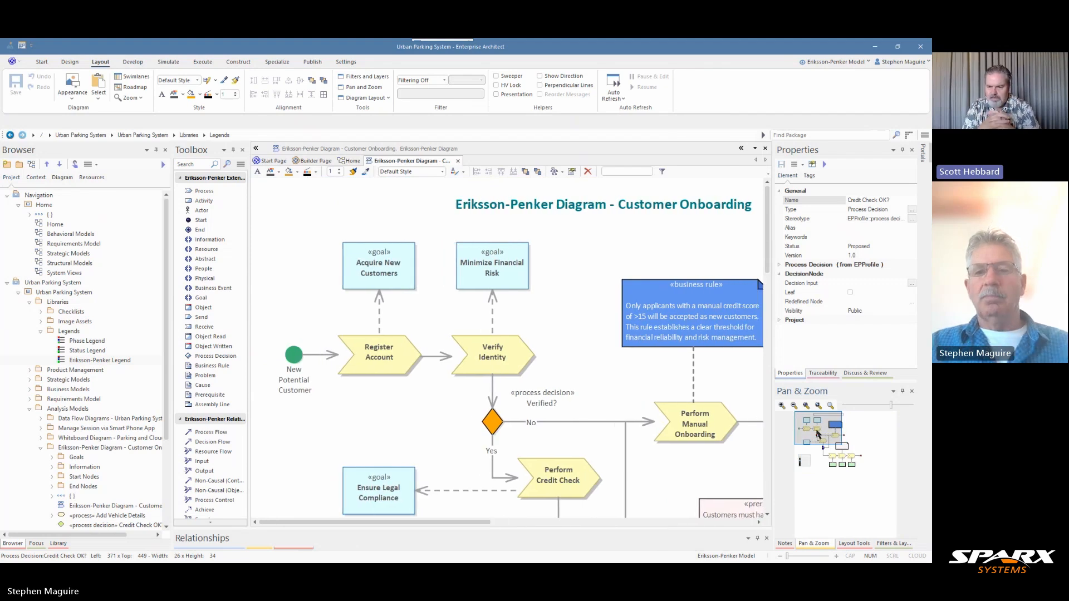